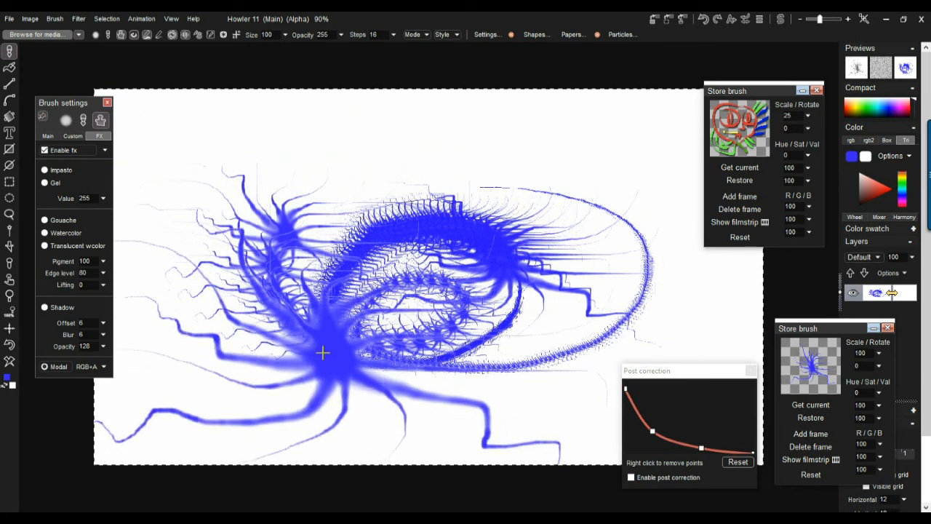
- Reposition the brush settings window and review the brush's main options
mouse_move(60, 101)
left_mouse_down()
mouse_move(240, 60)
mouse_move(148, 70)
mouse_move(87, 93)
mouse_move(83, 124)
left_mouse_up()
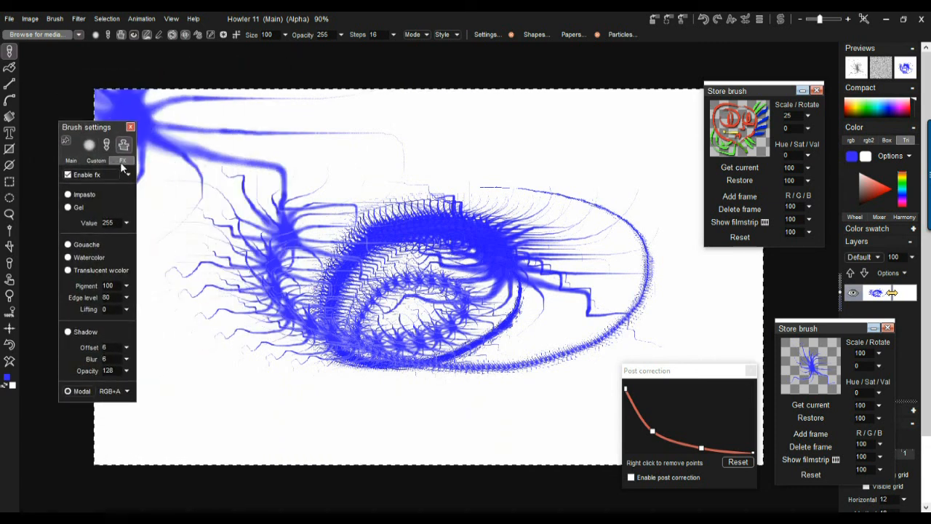
left_click(73, 161)
key("ctrl+z")
key("ctrl+z")
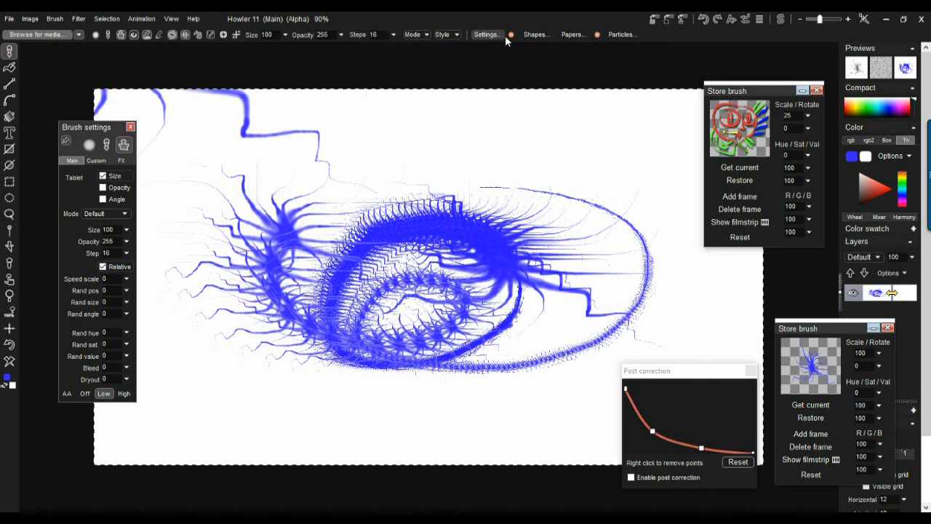
mouse_move(83, 130)
left_mouse_down()
mouse_move(125, 112)
mouse_move(70, 70)
mouse_move(83, 88)
mouse_move(84, 135)
left_mouse_up()
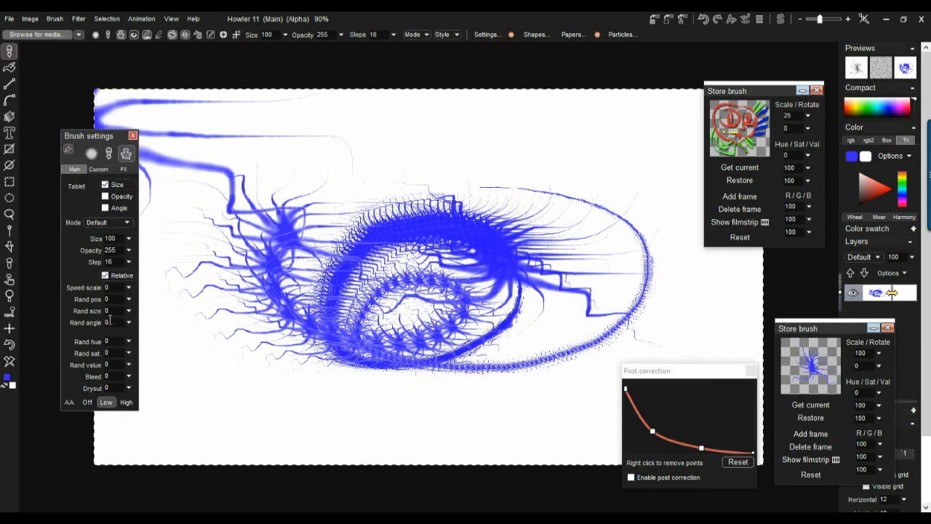
- Build a custom matte-style brush with a radius of 74 and paint a winding blue stroke across the canvas
left_click(98, 168)
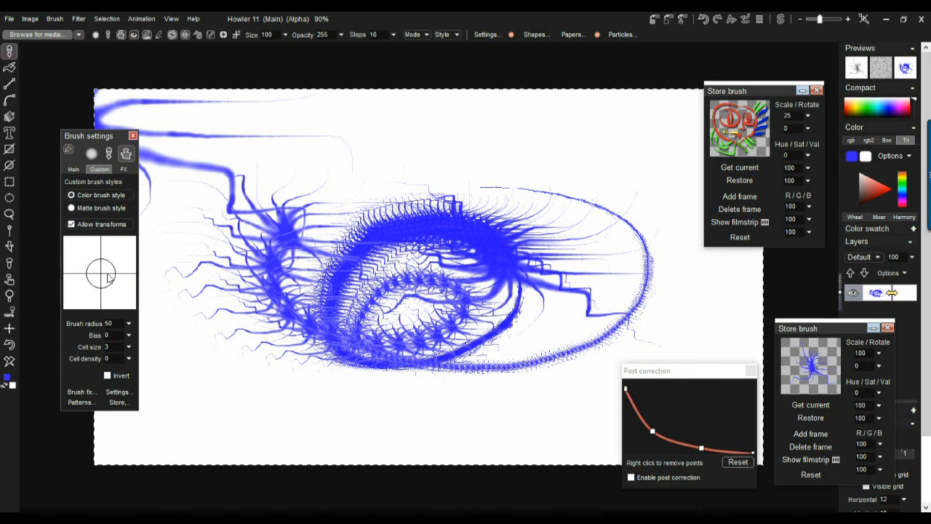
mouse_move(111, 272)
left_mouse_down()
mouse_move(126, 250)
mouse_move(110, 268)
left_mouse_up()
mouse_move(360, 135)
left_mouse_down()
mouse_move(389, 185)
mouse_move(376, 304)
left_mouse_up()
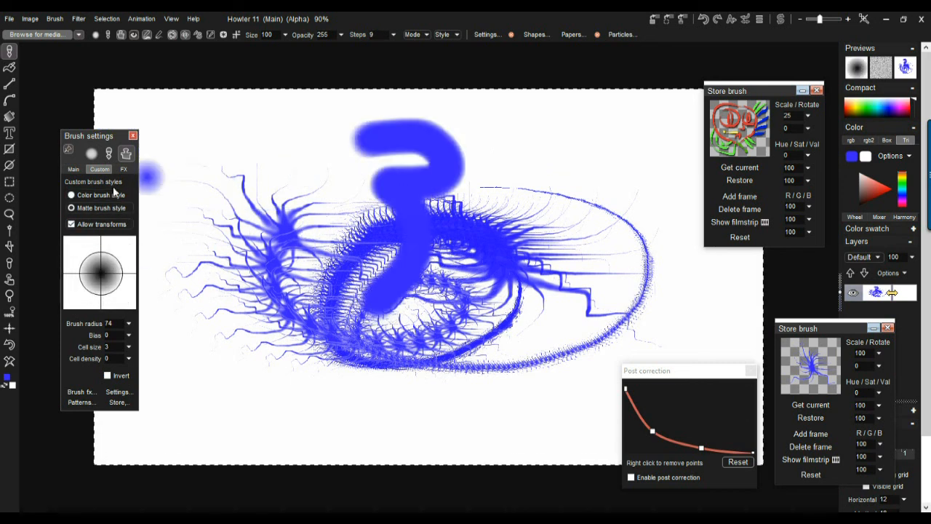
- Paint one blue zigzag stroke with the Impasto effect and a looping stroke with the Gel effect
left_click(123, 170)
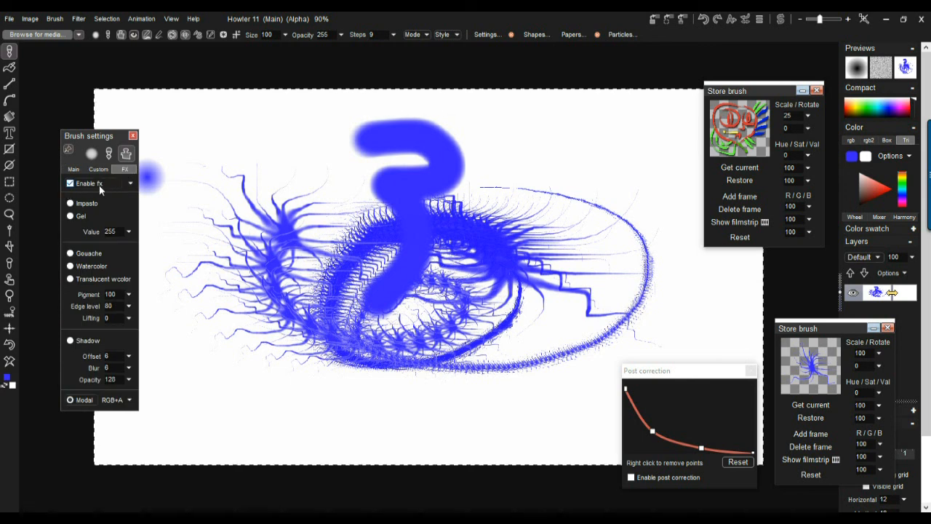
left_click(84, 204)
mouse_move(237, 191)
left_mouse_down()
mouse_move(437, 212)
mouse_move(480, 328)
left_mouse_up()
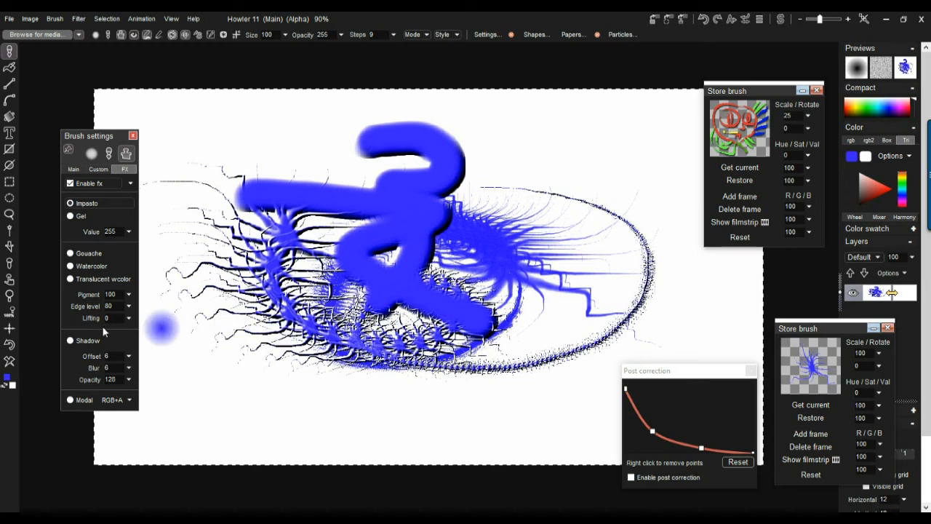
left_click(84, 217)
left_click_drag(415, 225, 482, 182)
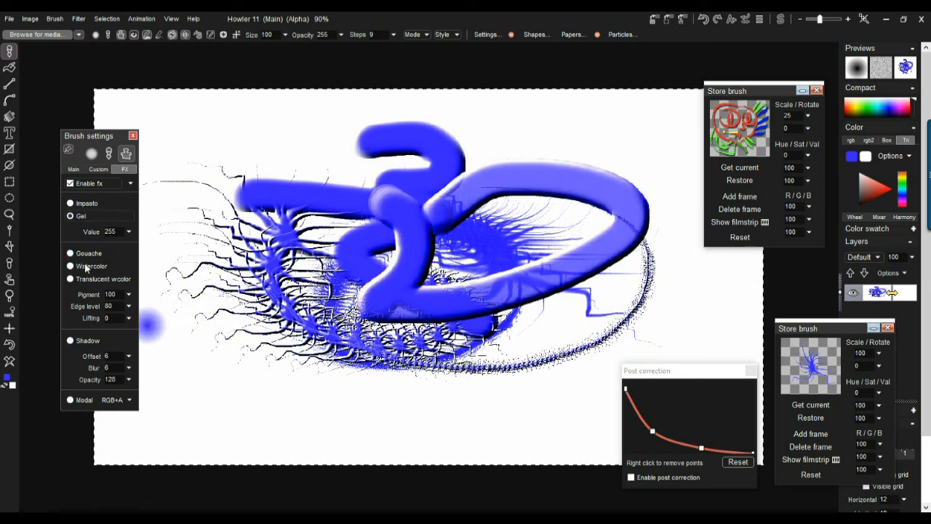
- Set Lifting to 25 and paint a curved stroke over the artwork with the Translucent wcolor effect
left_click(129, 318)
left_click_drag(71, 337, 77, 336)
mouse_move(323, 138)
left_mouse_down()
mouse_move(237, 395)
mouse_move(261, 404)
left_mouse_up()
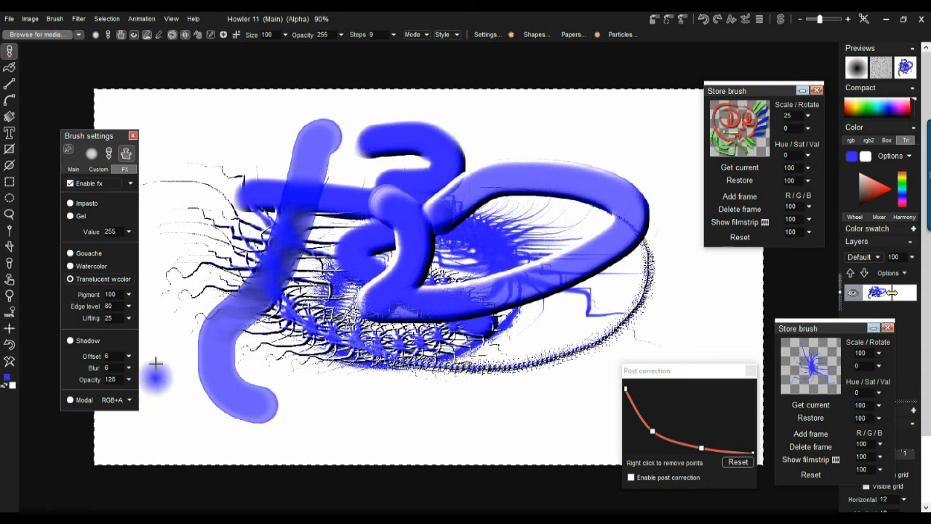
- Paint several blue strokes and one golden yellow stroke over the artwork with the Shadow effect
left_click(72, 341)
left_click_drag(358, 367, 484, 317)
left_click_drag(547, 343, 451, 403)
mouse_move(317, 307)
left_mouse_down()
mouse_move(366, 393)
mouse_move(430, 437)
left_mouse_up()
left_click_drag(385, 276, 517, 356)
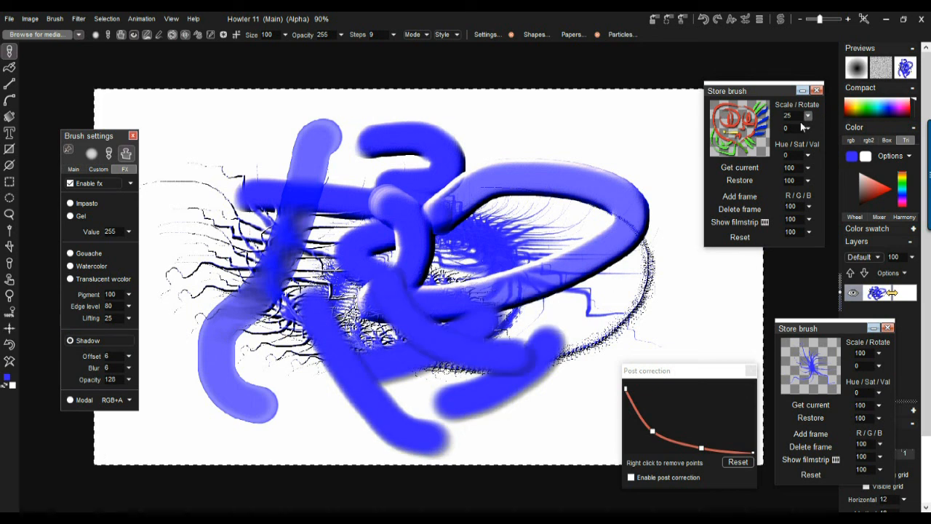
left_click(904, 180)
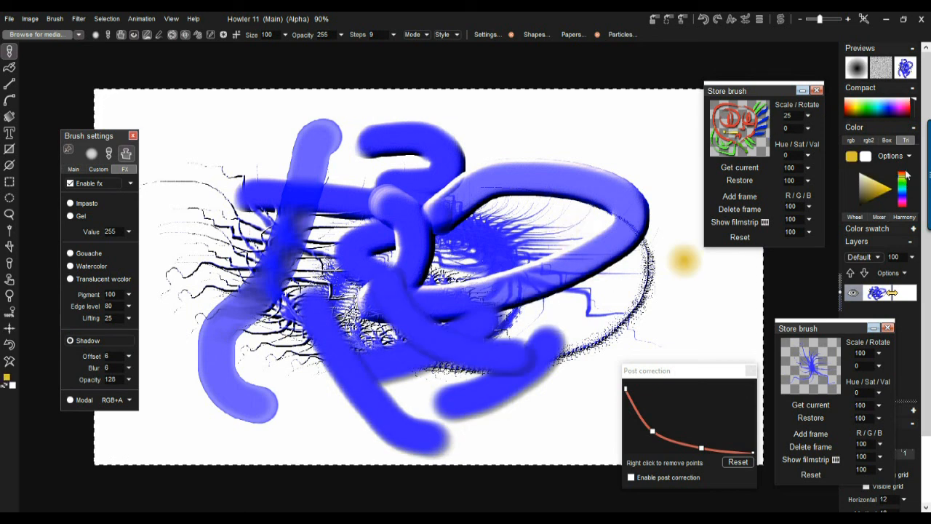
left_click_drag(565, 188, 452, 281)
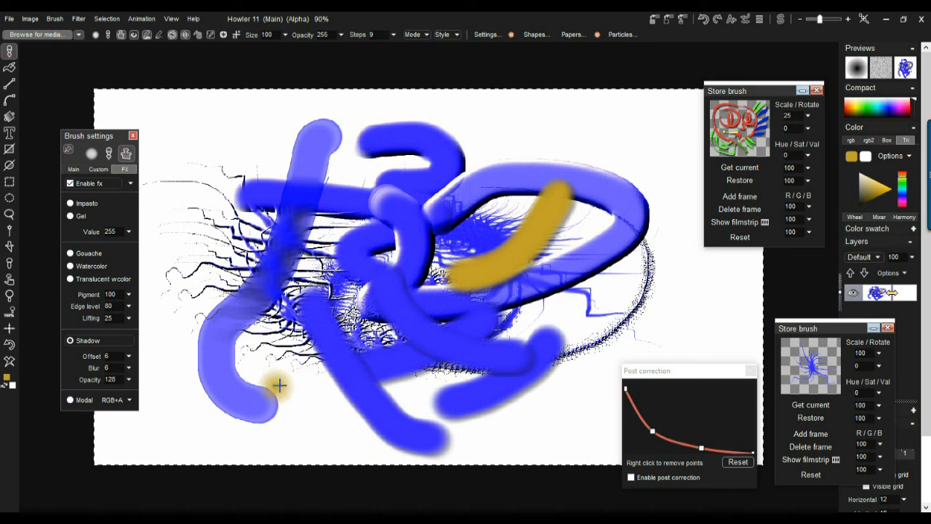
- Check the blend modes offered by the Modal brush effect, and clear the canvas to white
left_click(70, 400)
left_click(114, 400)
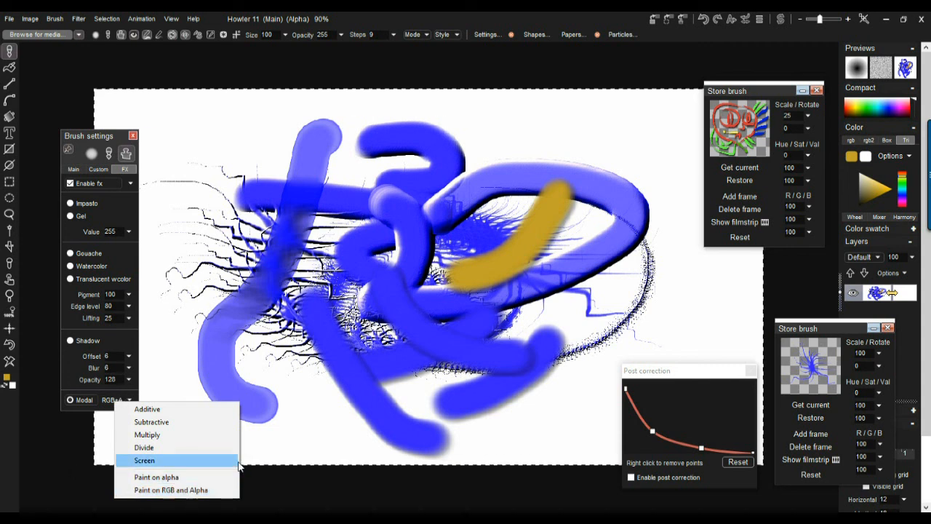
left_click(10, 361)
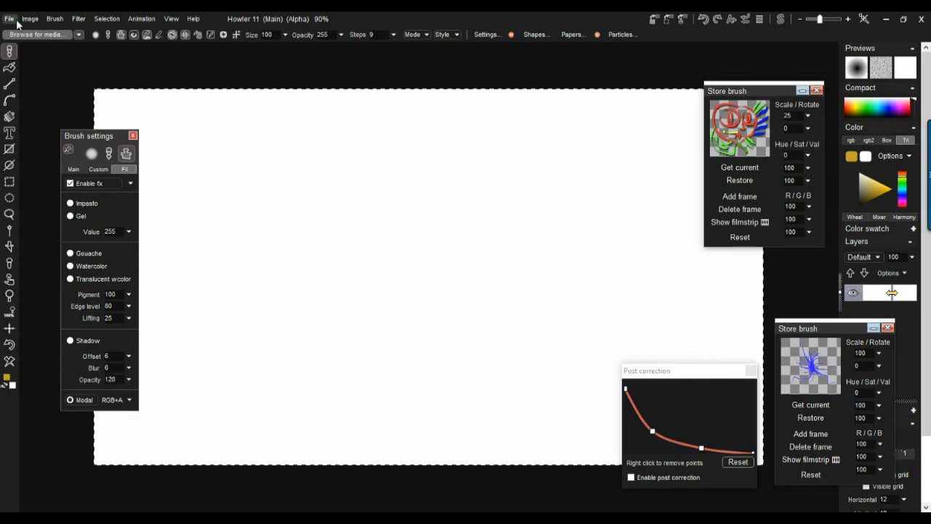
- Choose the large simple brush and set the paint colour to orange
left_click(10, 51)
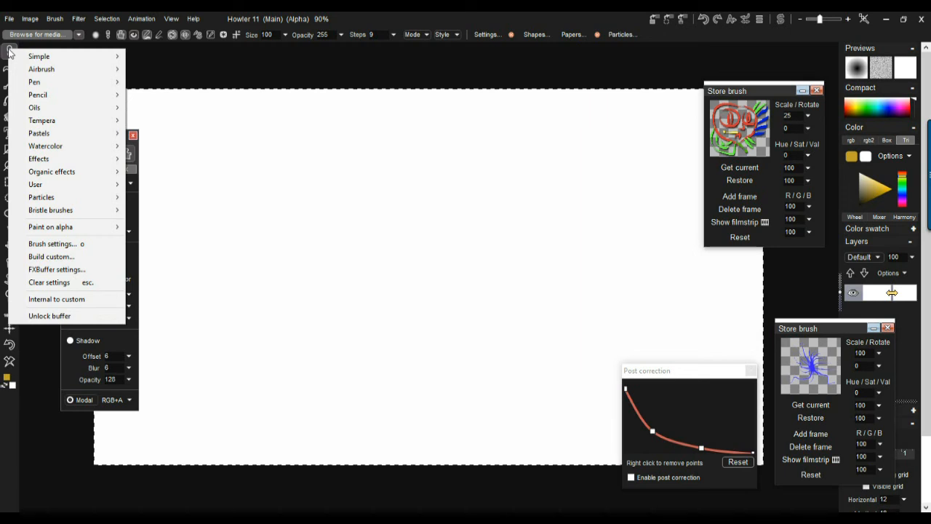
mouse_move(65, 57)
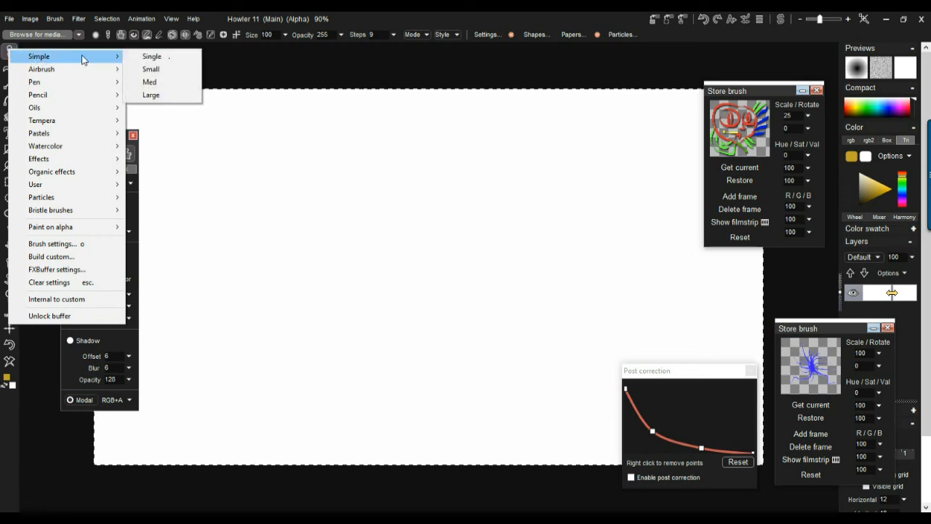
left_click(169, 97)
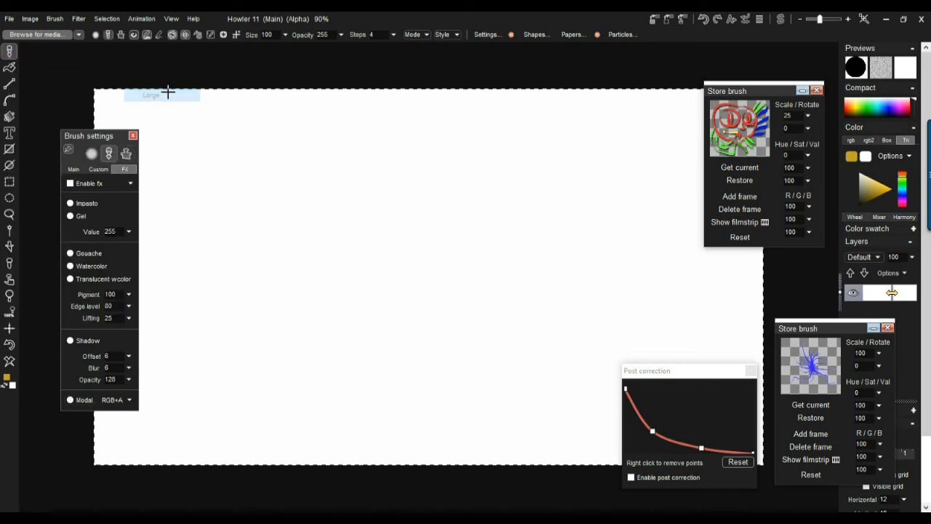
left_click(851, 106)
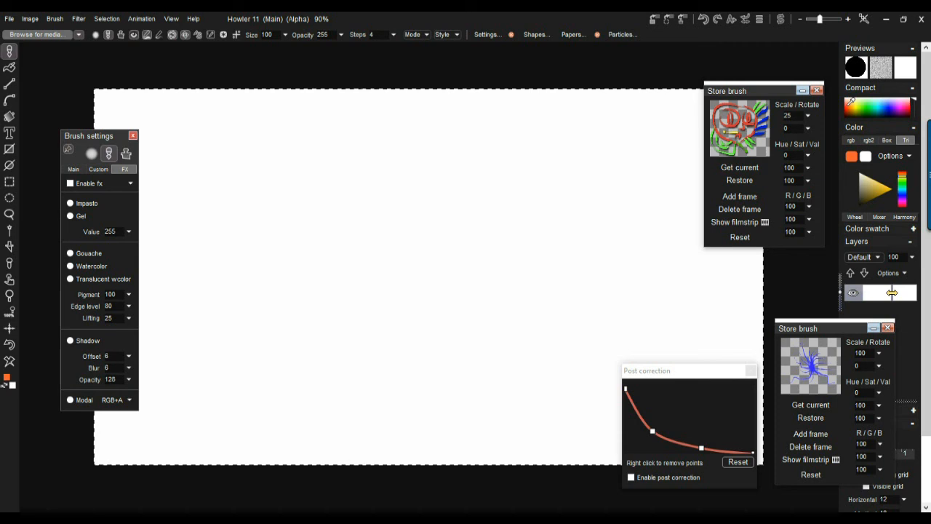
- Set the modal brush effect to paint on RGB and alpha, and turn off the selection overlay
left_click(112, 401)
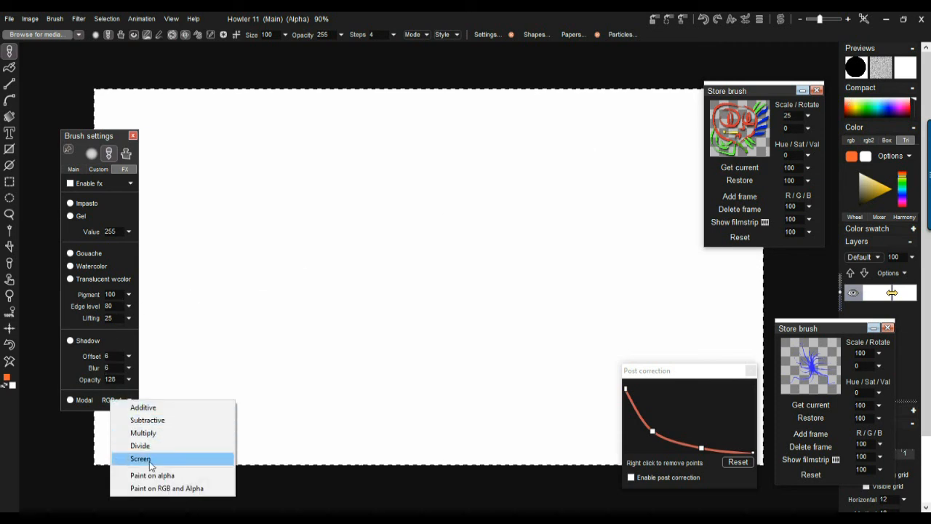
left_click(191, 488)
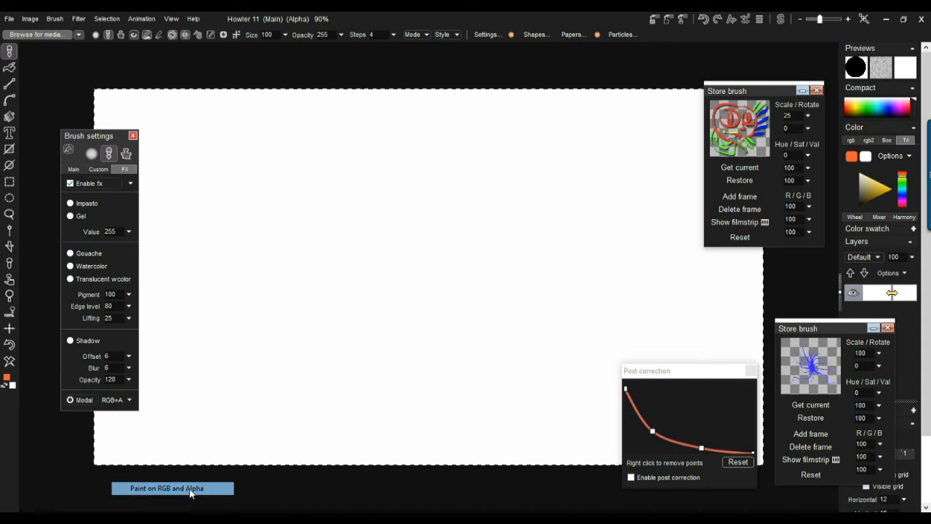
scroll(346, 267, "up", 5)
scroll(354, 270, "down", 10)
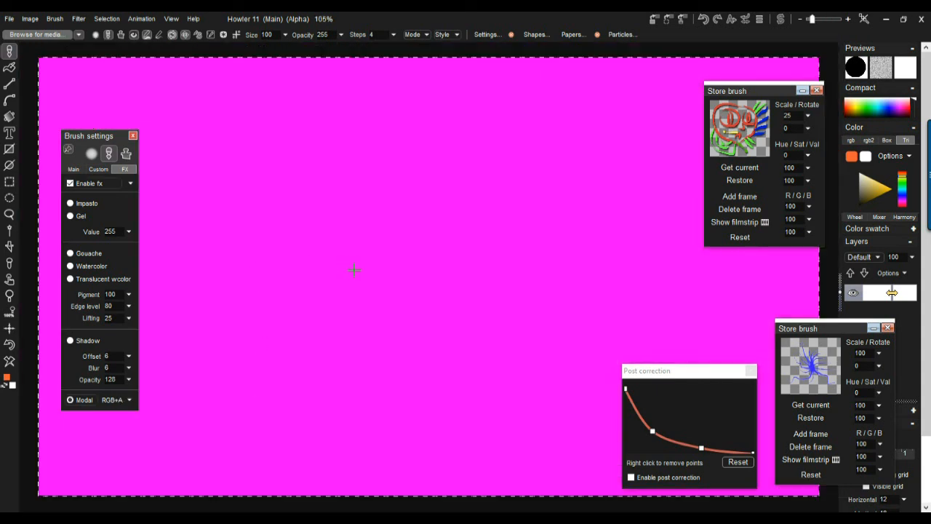
scroll(354, 270, "up", 4)
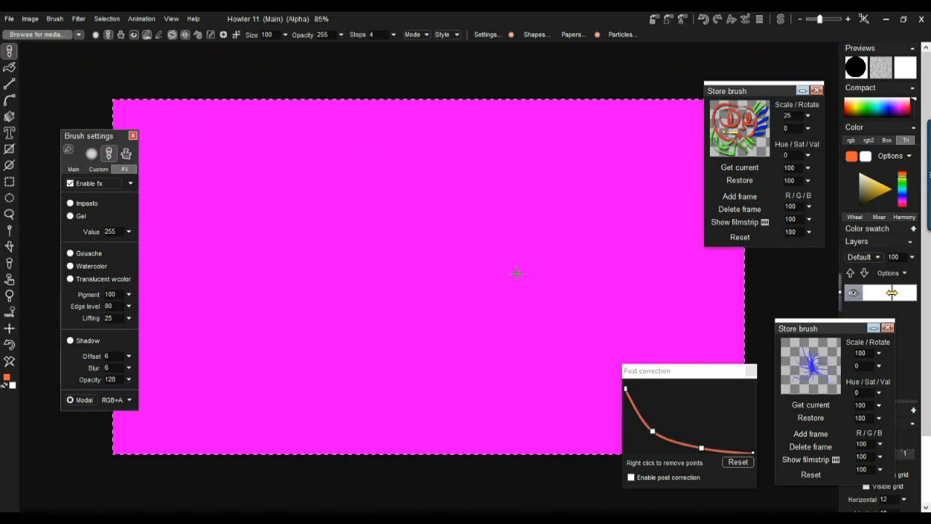
left_click(107, 18)
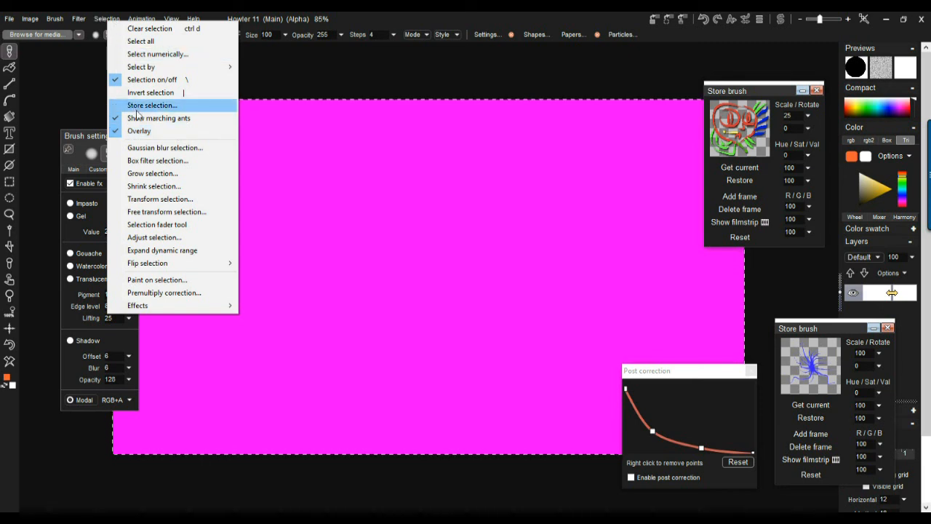
left_click(174, 131)
- Paint three connected orange strokes in the middle of the canvas, one S-curve with two branches
scroll(333, 208, "up", 7)
scroll(333, 210, "down", 13)
scroll(333, 209, "up", 6)
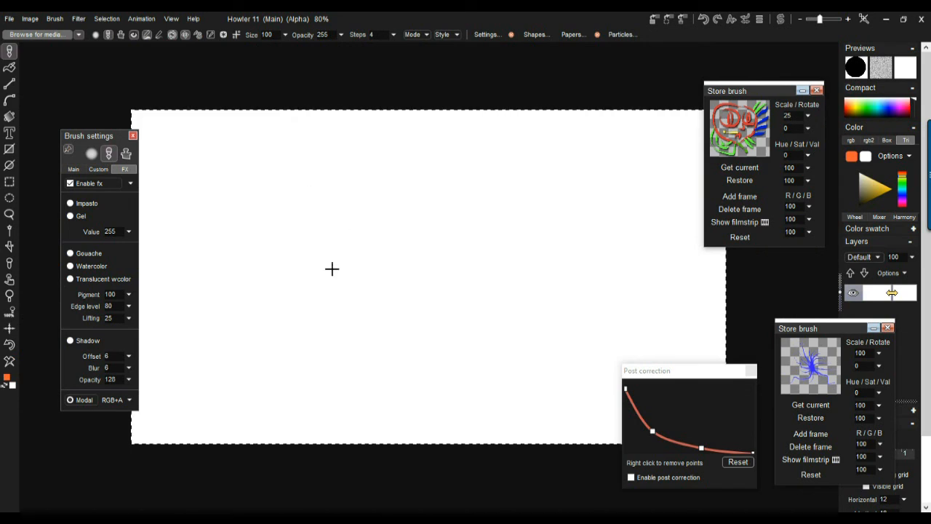
mouse_move(410, 293)
left_mouse_down()
mouse_move(476, 253)
mouse_move(534, 174)
left_mouse_up()
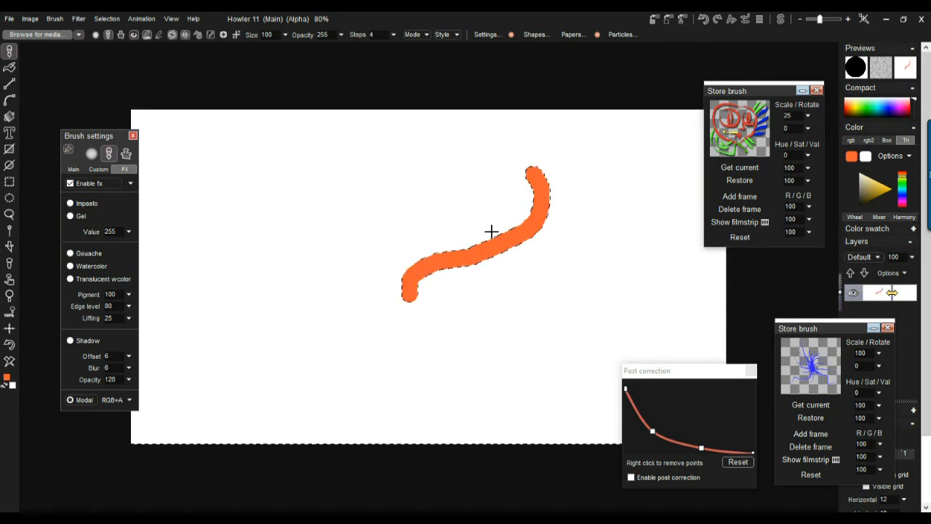
scroll(558, 228, "up", 7)
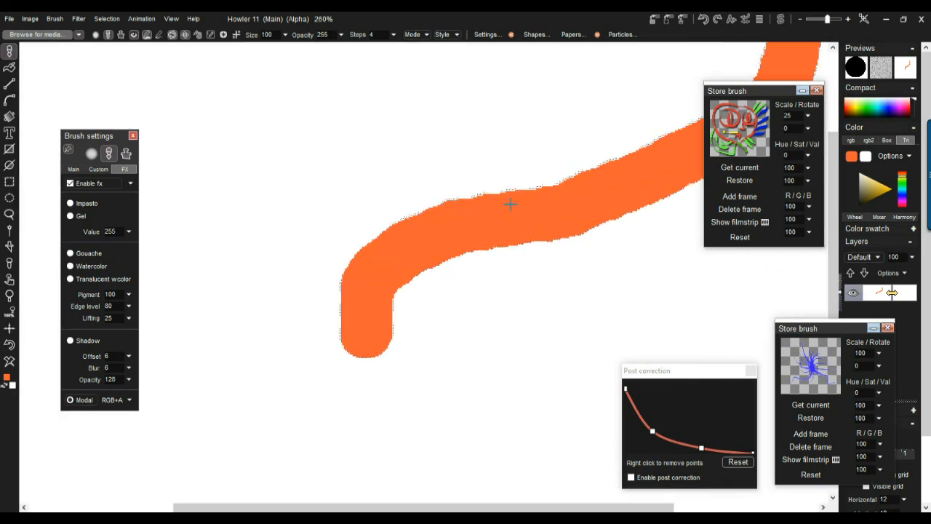
scroll(510, 203, "down", 8)
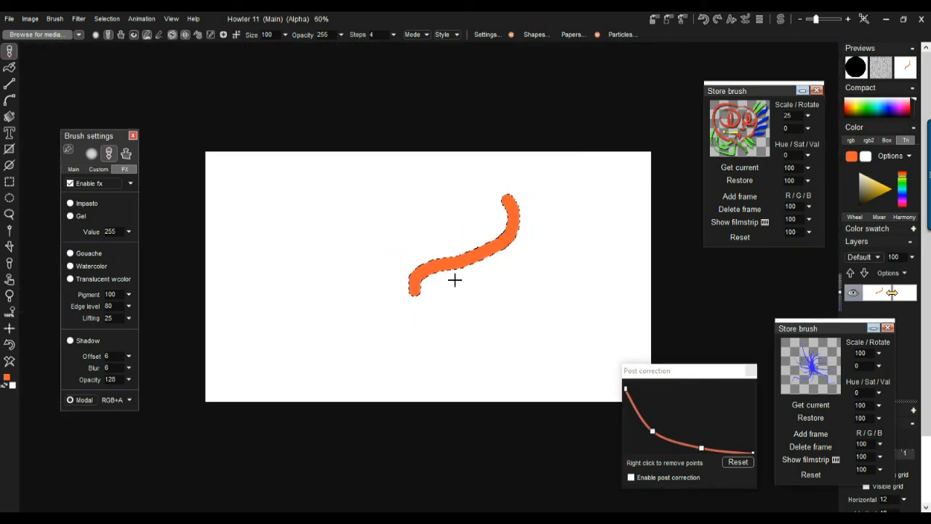
scroll(481, 265, "up", 2)
left_click_drag(499, 243, 473, 341)
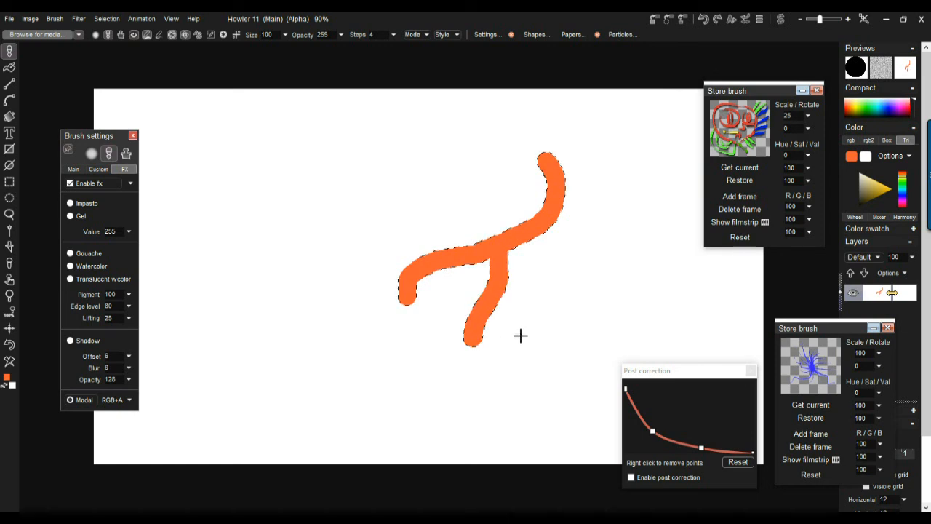
mouse_move(502, 239)
left_mouse_down()
mouse_move(461, 220)
mouse_move(397, 196)
left_mouse_up()
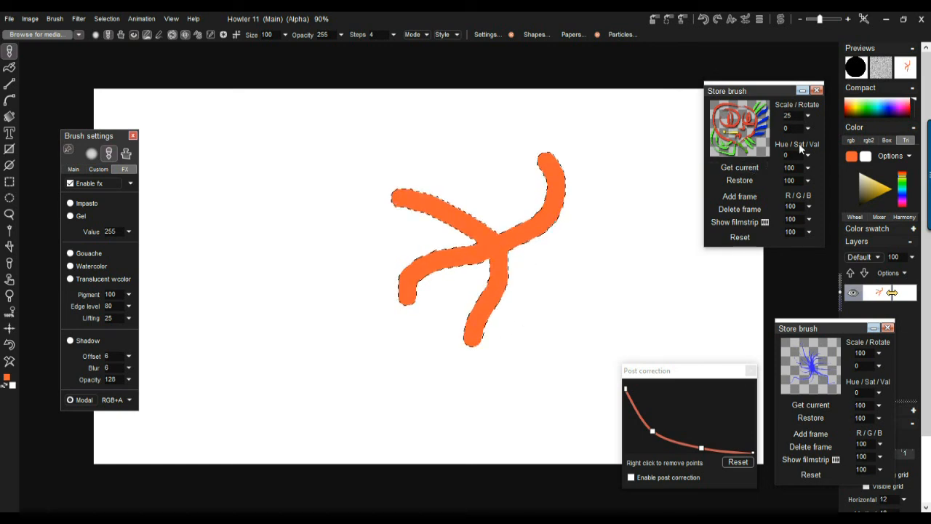
- Paint four green strokes around the orange shape and one blue stroke across its upper-left branch
left_click(869, 101)
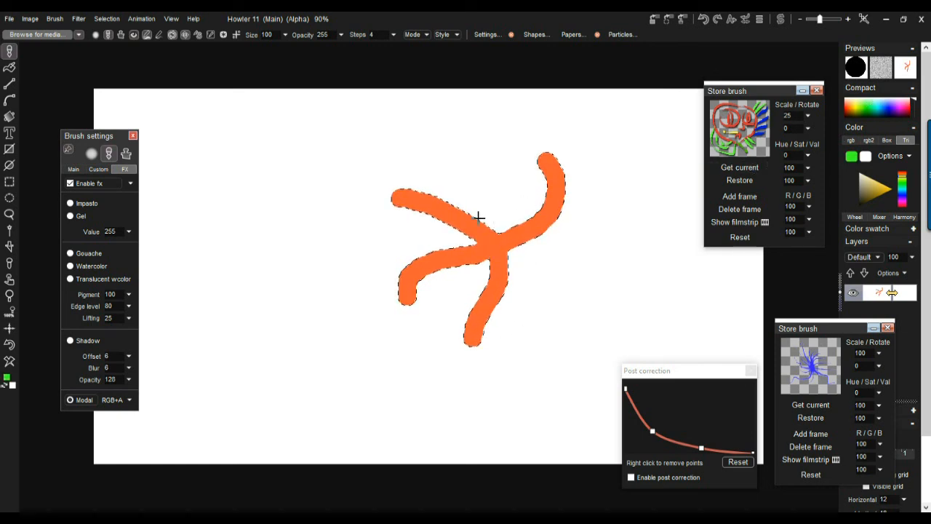
left_click_drag(456, 212, 480, 154)
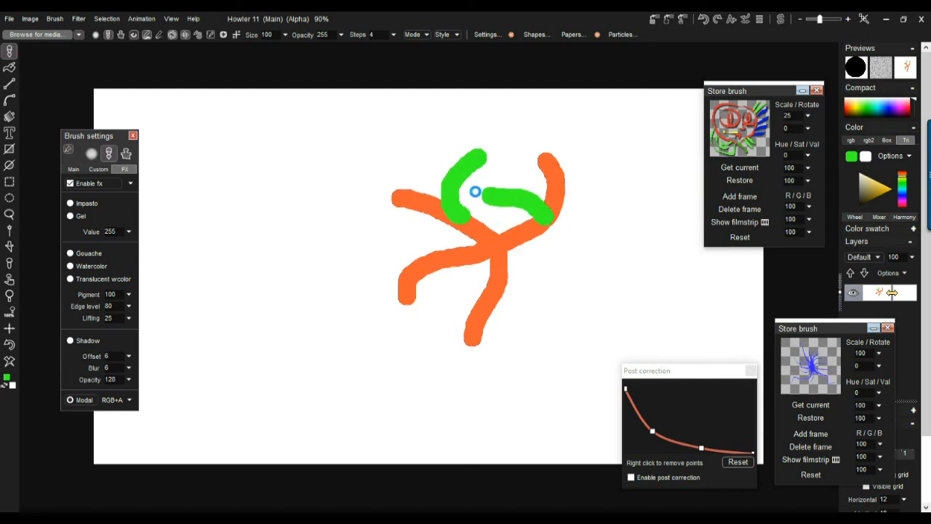
left_click_drag(550, 252, 590, 302)
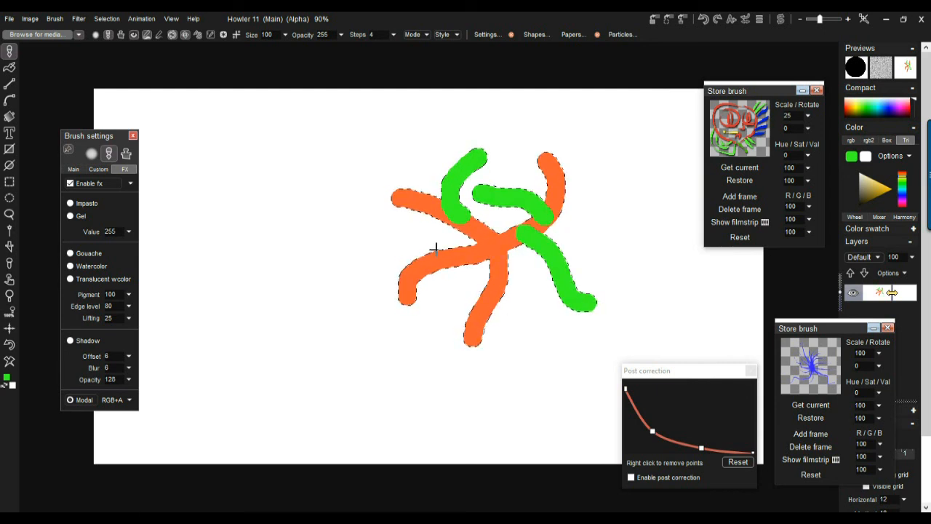
left_click_drag(412, 232, 376, 224)
left_click(890, 102)
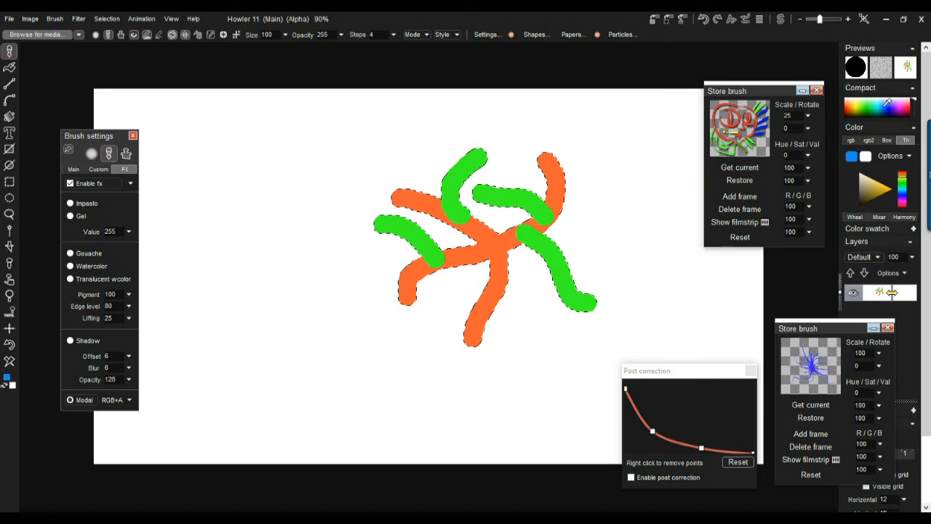
left_click_drag(420, 184, 327, 301)
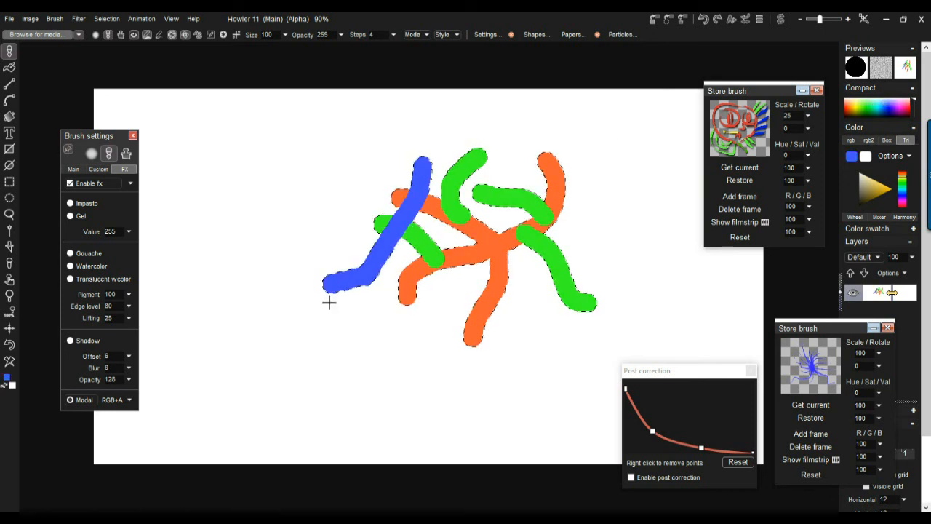
- Open the stored-selection Alpha window for the current selection and move it to an empty part of the canvas
left_click(104, 19)
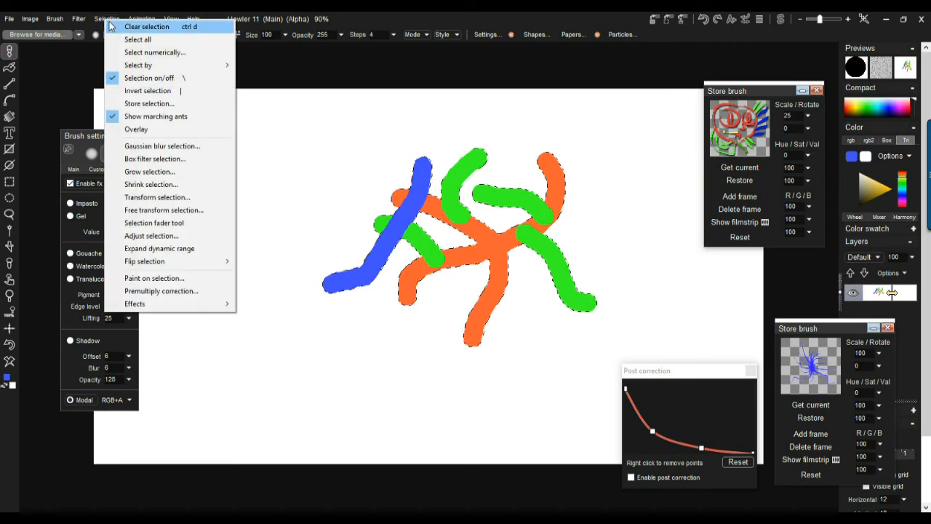
left_click(161, 105)
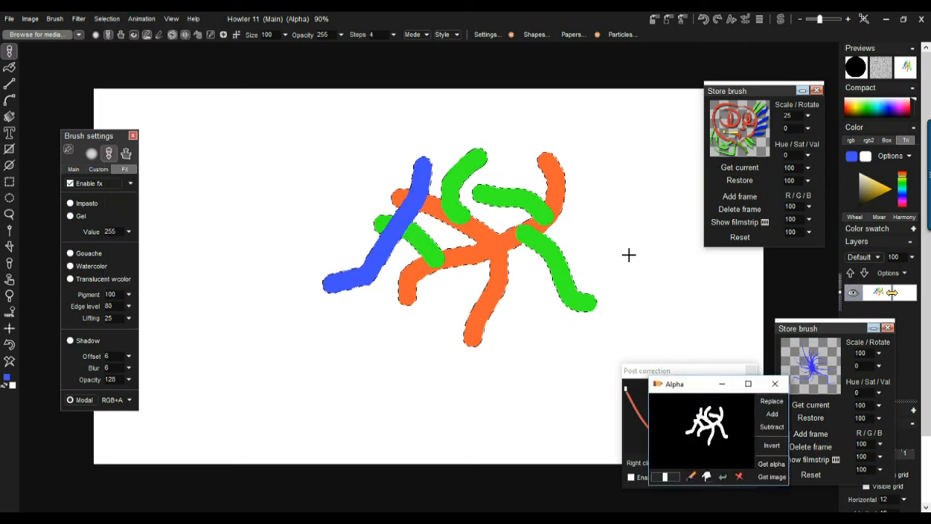
left_click_drag(664, 382, 268, 382)
- Paint a blue curve across the lower end of the blue stroke, and five yellow-orange strokes around and over the existing shapes
left_click(340, 249)
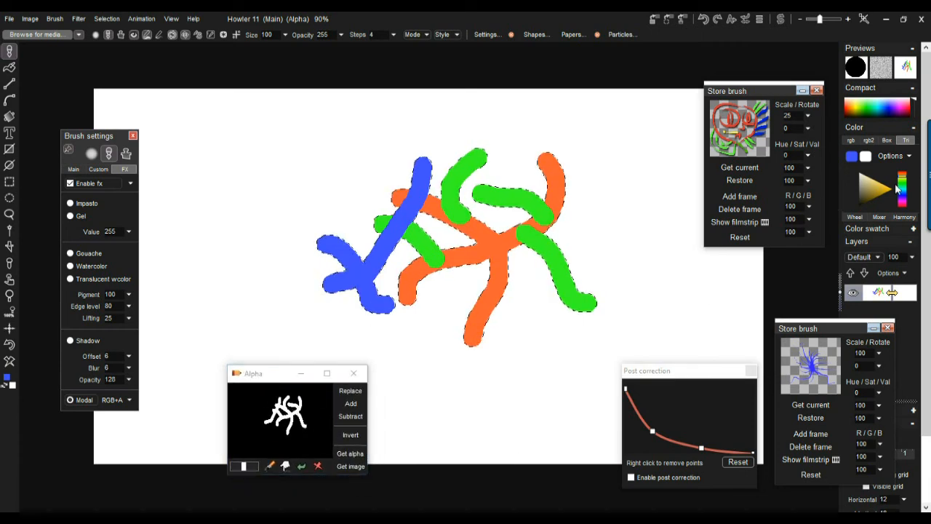
left_click(856, 105)
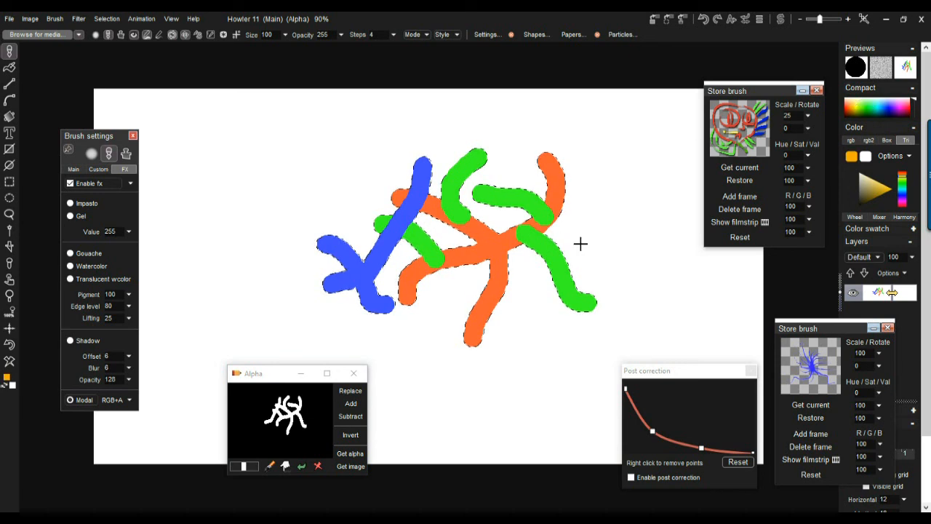
mouse_move(643, 231)
left_mouse_down()
mouse_move(607, 283)
mouse_move(637, 307)
mouse_move(576, 355)
left_mouse_up()
left_click_drag(520, 377, 483, 390)
left_click_drag(295, 187, 265, 224)
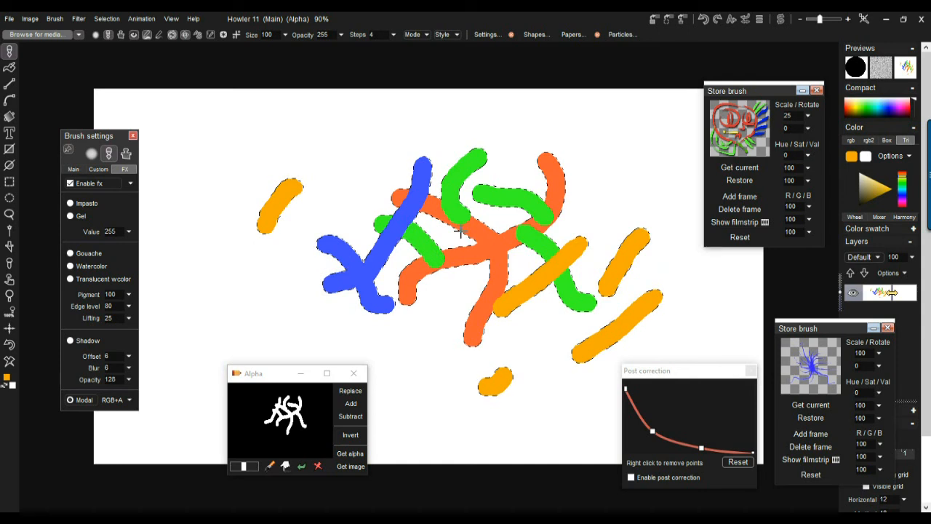
- Refresh the Alpha window with the current alpha, and move the window clear of the painted strokes
scroll(566, 233, "up", 3)
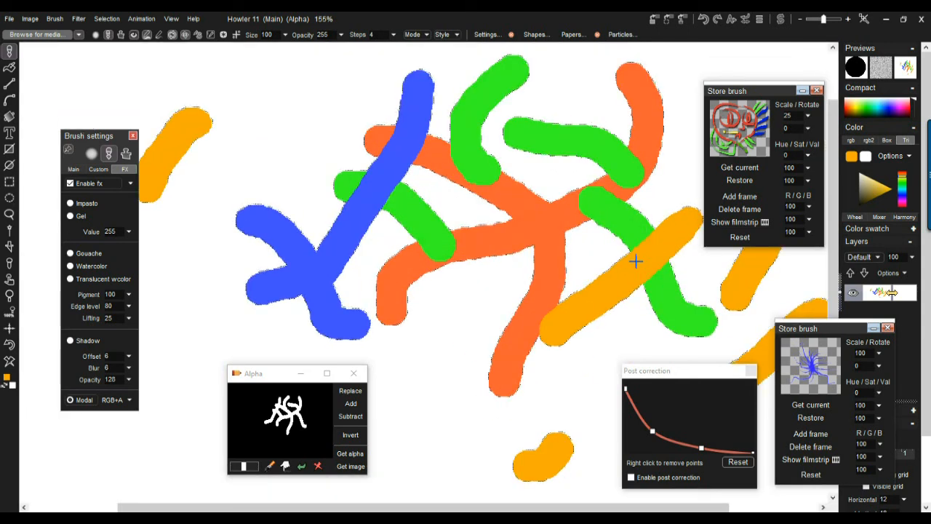
scroll(475, 232, "down", 2)
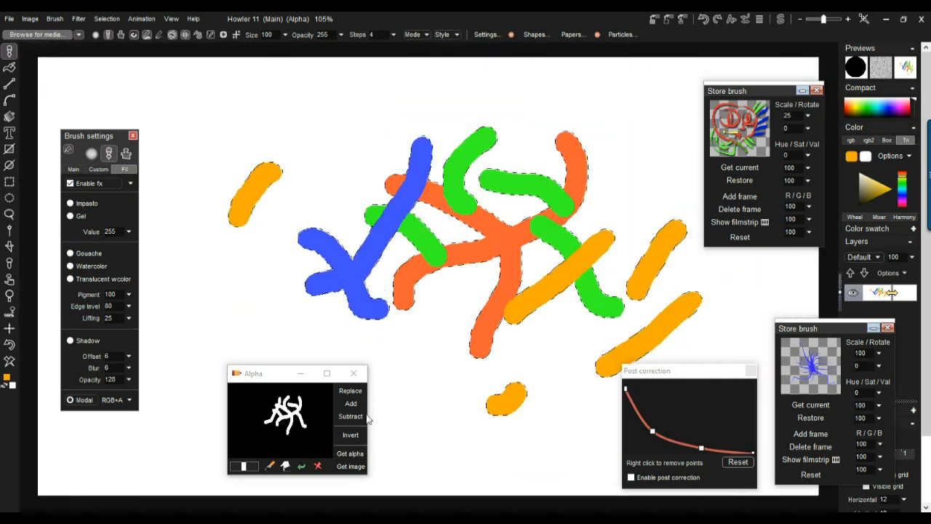
mouse_move(259, 375)
left_mouse_down()
mouse_move(255, 229)
mouse_move(217, 204)
left_mouse_up()
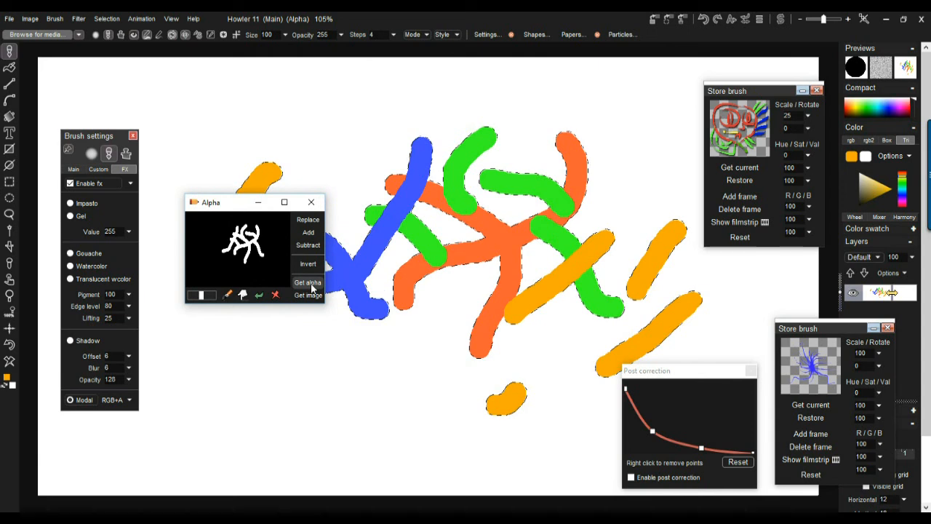
left_click(311, 284)
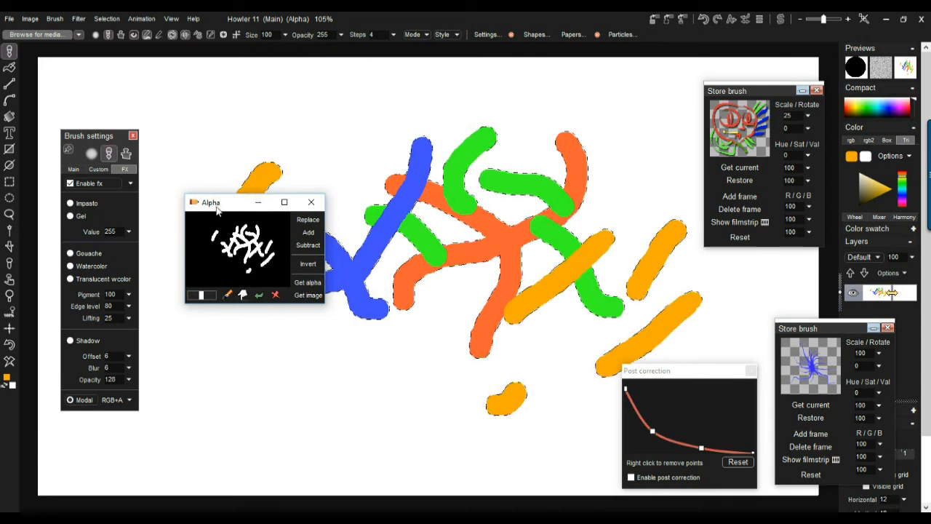
left_click_drag(217, 204, 212, 230)
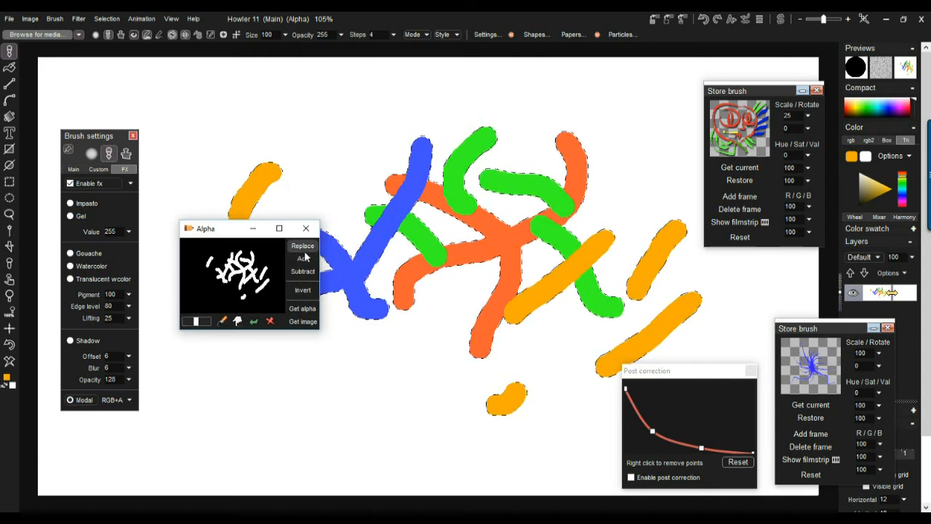
left_click_drag(216, 230, 209, 362)
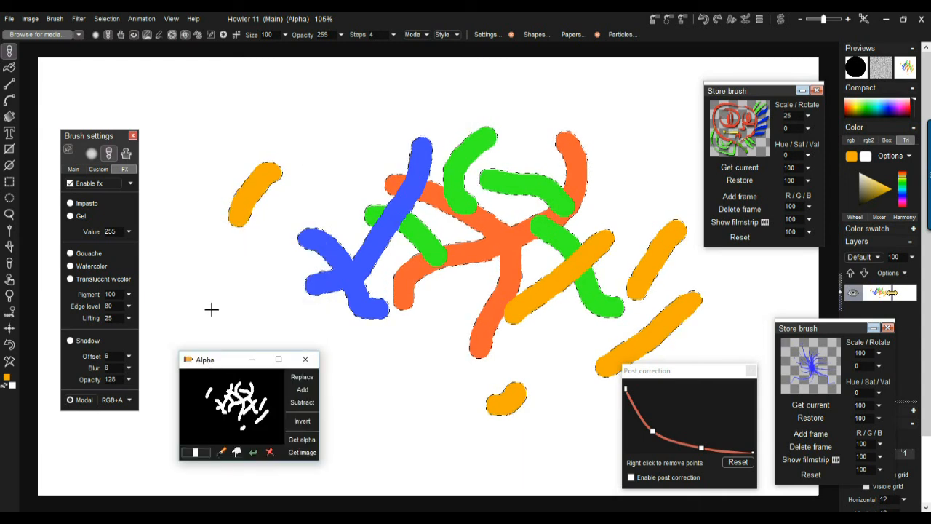
- Add two curved yellow-orange strokes beside the blue shape, and clear the painted colour from the canvas
left_click_drag(334, 140, 320, 192)
mouse_move(256, 242)
left_mouse_down()
mouse_move(254, 260)
mouse_move(219, 288)
left_mouse_up()
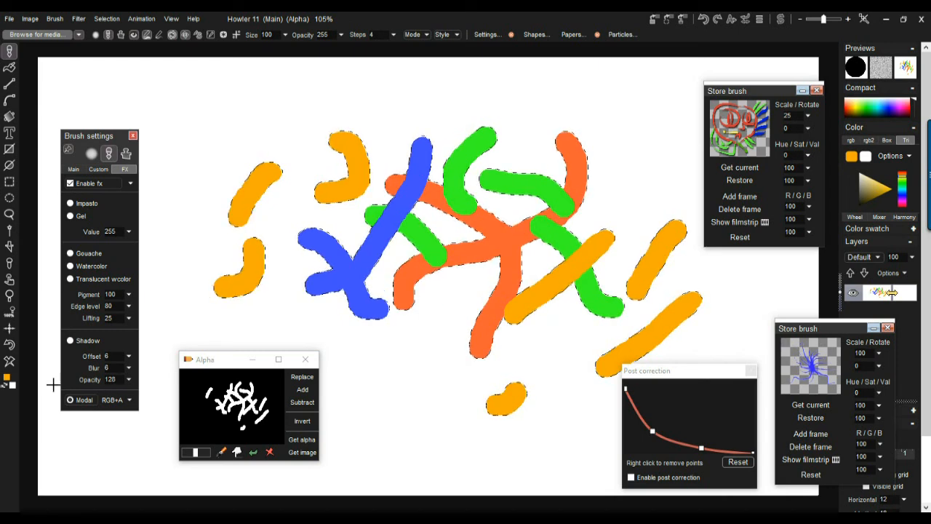
left_click(9, 362)
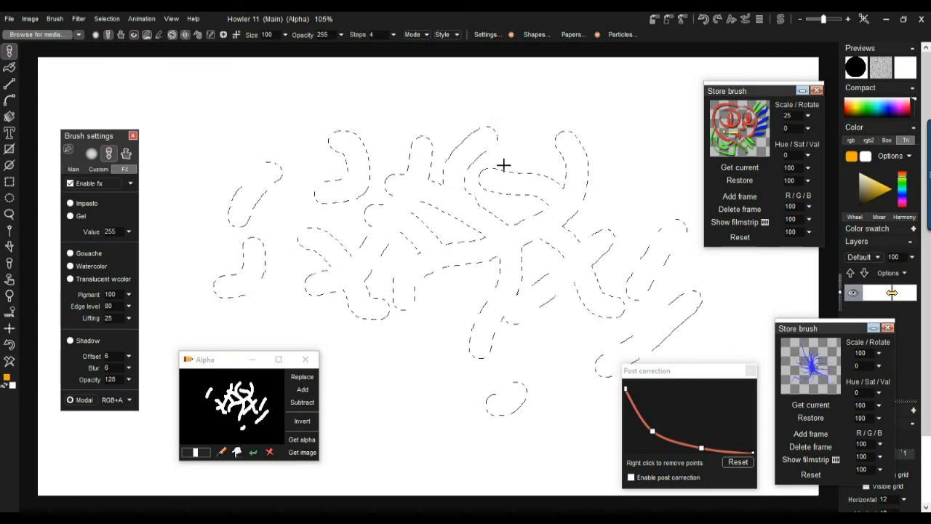
- Show the selection as a colour overlay and hide the marching ants
left_click(104, 20)
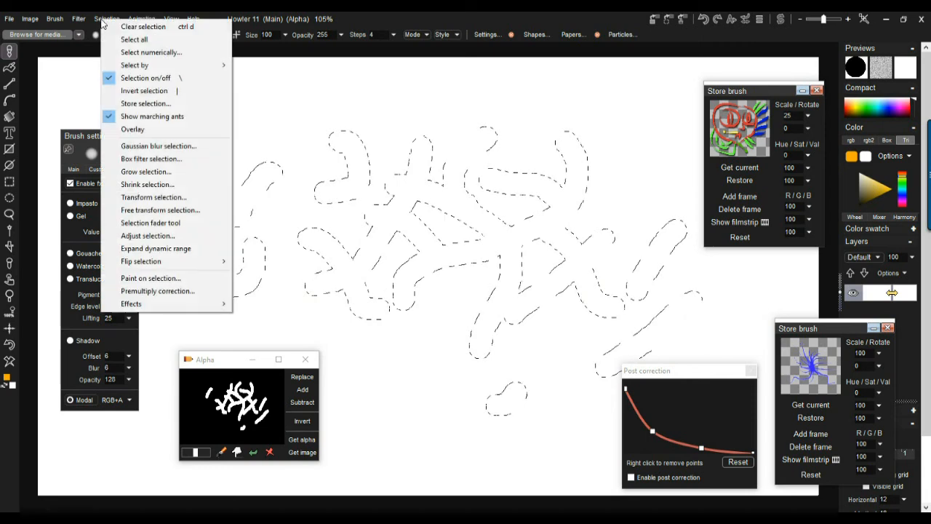
left_click(151, 128)
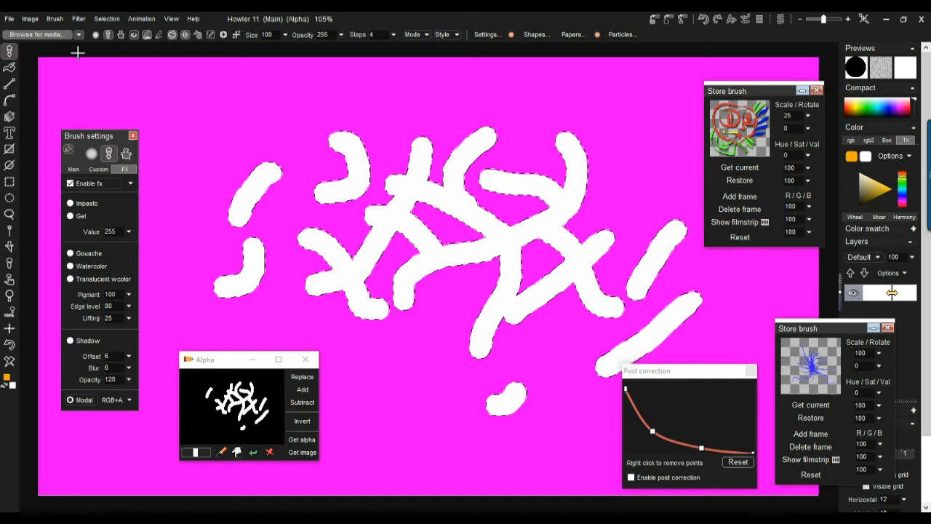
left_click(109, 19)
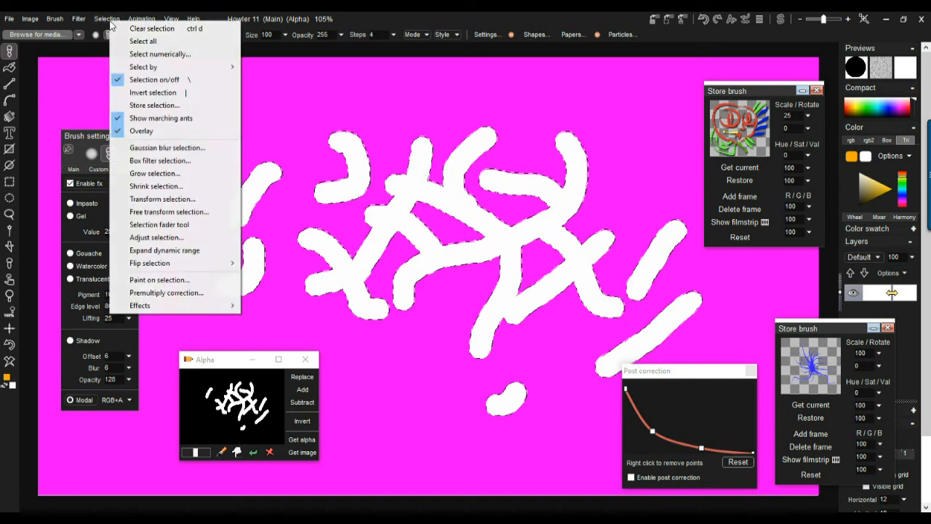
left_click(153, 121)
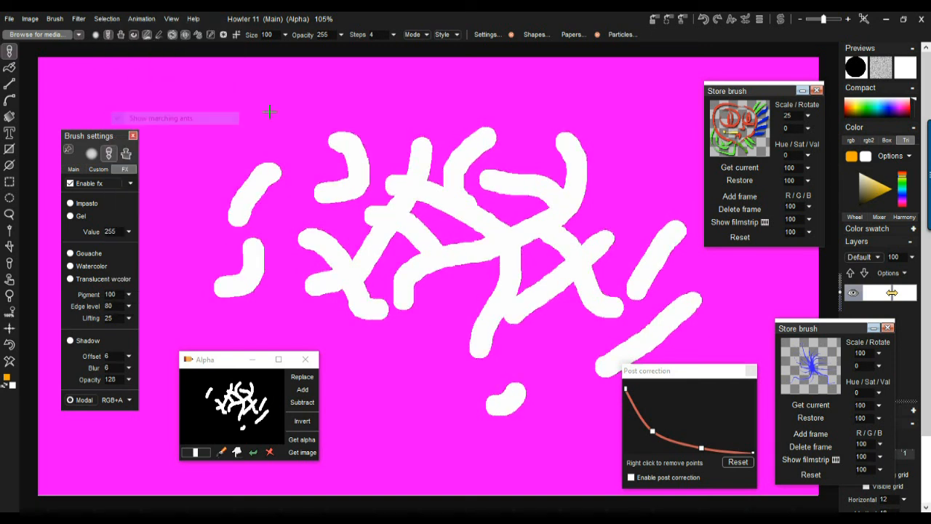
scroll(478, 232, "up", 2)
scroll(372, 245, "down", 2)
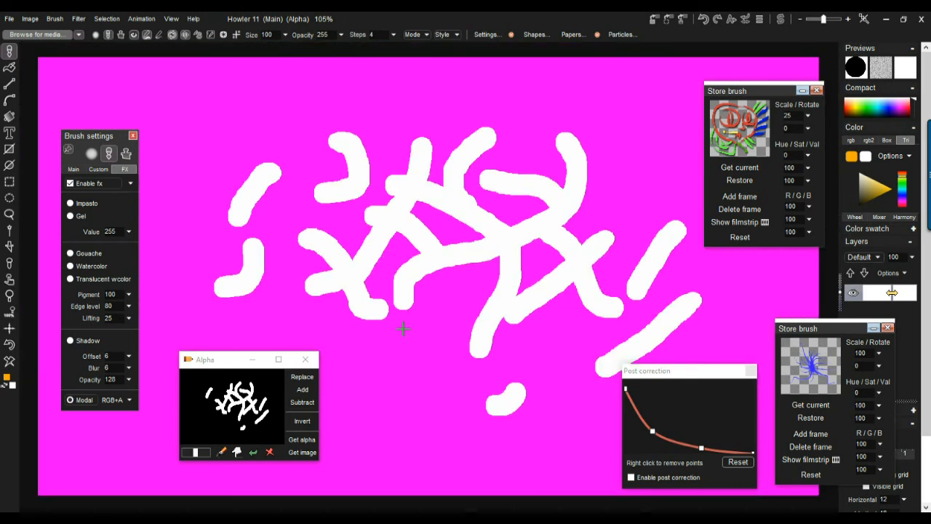
- Clear the selection and set the modal brush effect to paint on RGB and alpha
left_click(108, 19)
left_click(125, 27)
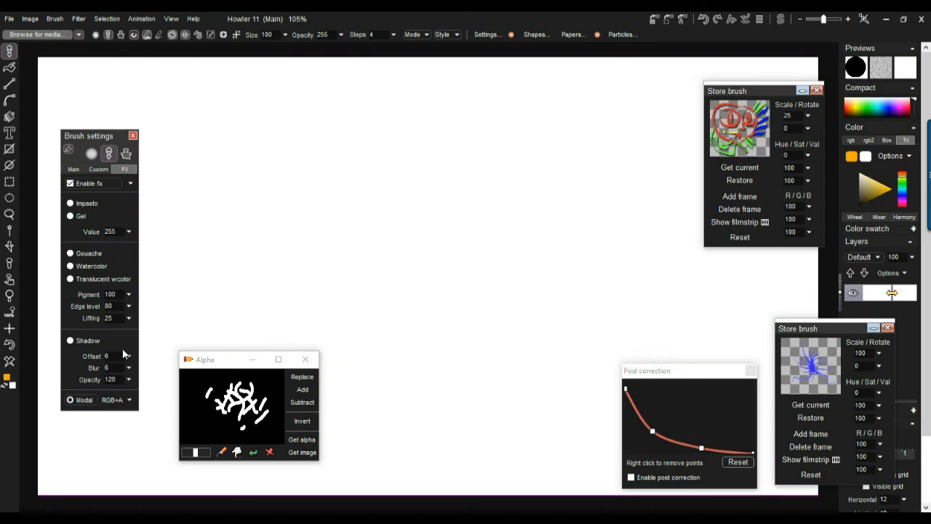
left_click(124, 403)
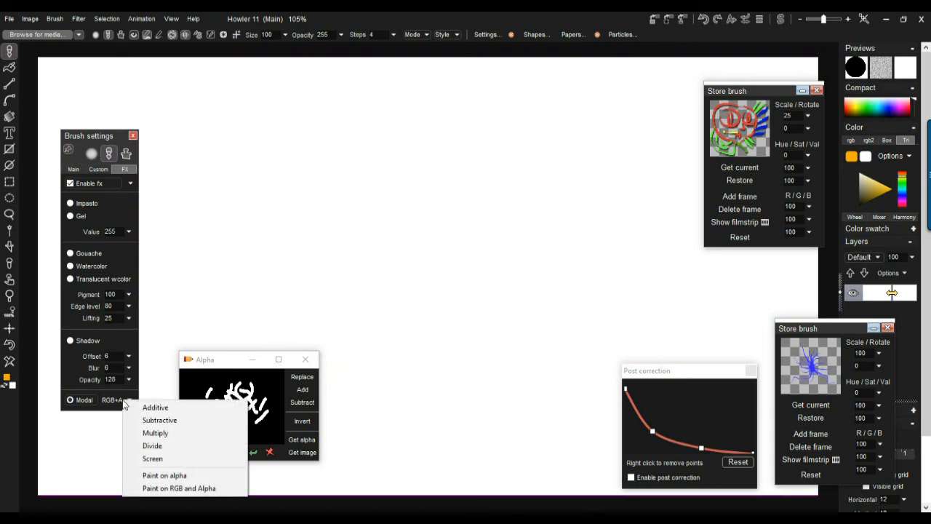
left_click(75, 402)
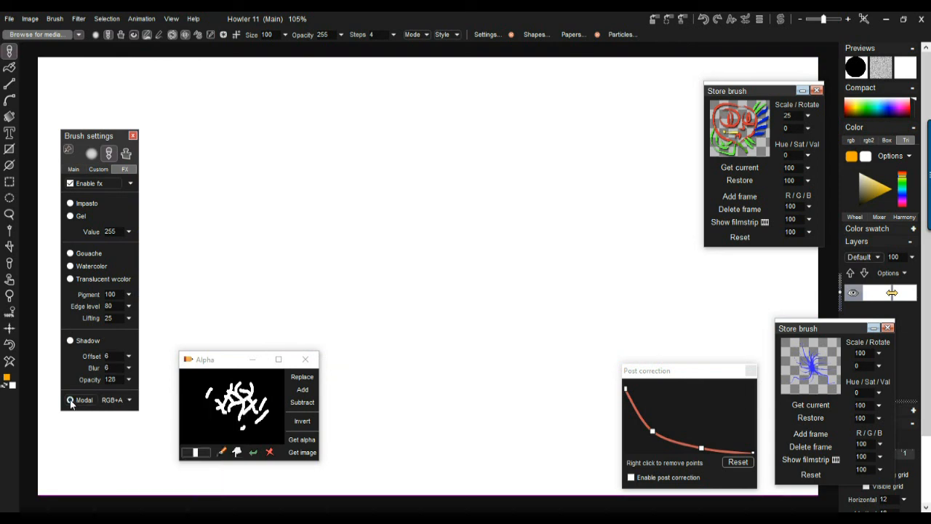
left_click(122, 402)
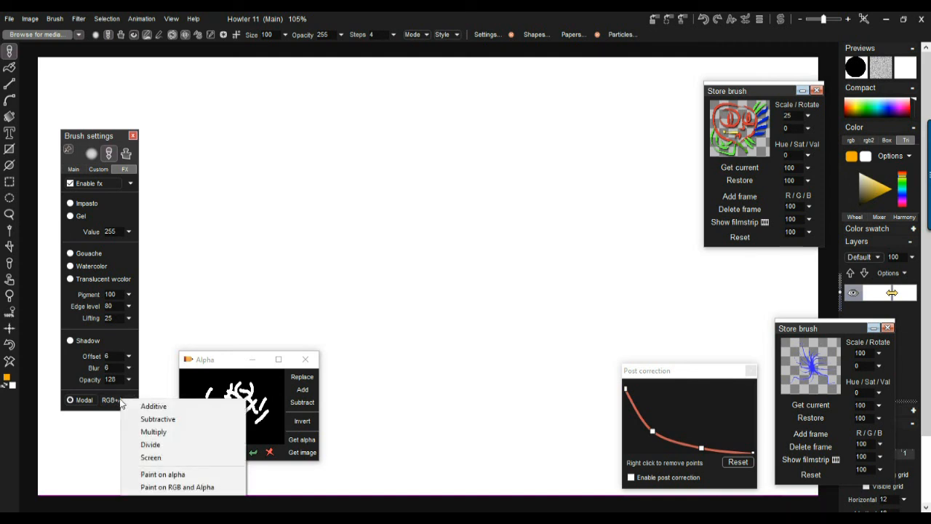
left_click(197, 486)
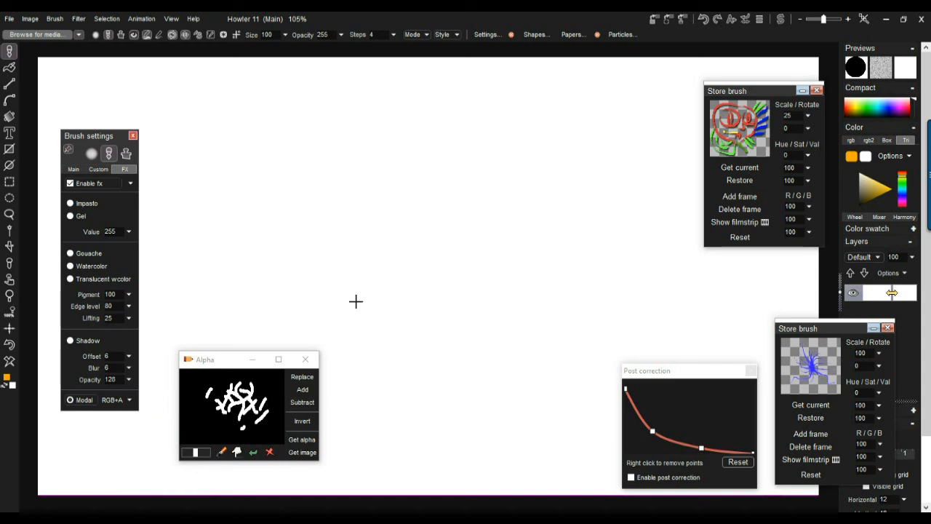
- Paint one wavy yellow-orange stroke across the upper middle of the blank canvas
scroll(364, 267, "down", 3)
scroll(366, 268, "up", 2)
scroll(422, 273, "up", 2)
scroll(427, 243, "down", 3)
mouse_move(469, 204)
left_mouse_down()
mouse_move(428, 233)
mouse_move(353, 249)
left_mouse_up()
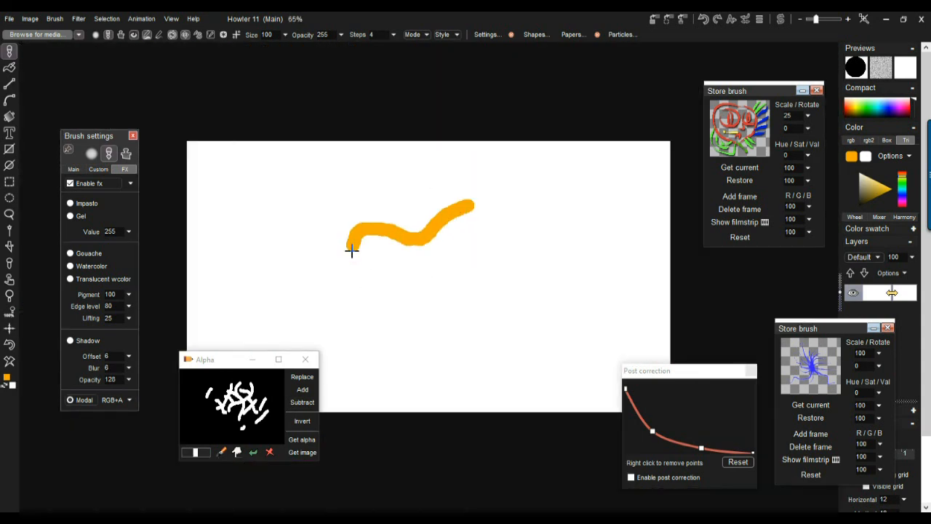
key("a")
scroll(418, 226, "up", 4)
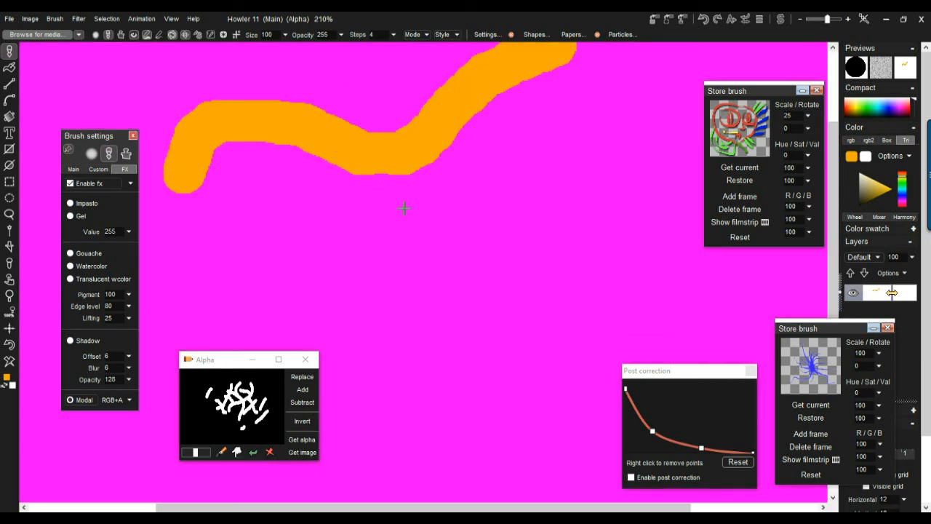
scroll(426, 203, "down", 3)
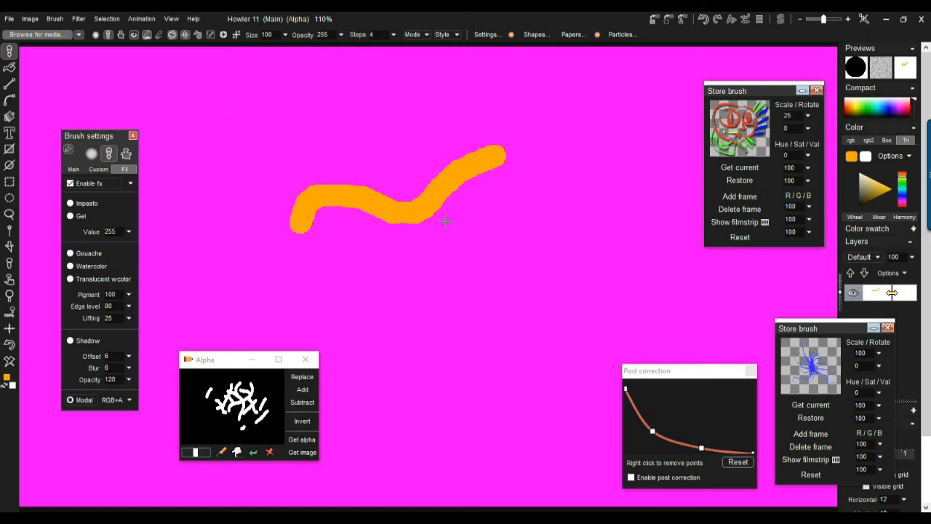
- Paint about ten more yellow-orange strokes across and around the wavy stroke to build a branching shape
mouse_move(421, 160)
left_mouse_down()
mouse_move(481, 233)
mouse_move(525, 239)
left_mouse_up()
mouse_move(349, 133)
left_mouse_down()
mouse_move(351, 211)
mouse_move(314, 275)
left_mouse_up()
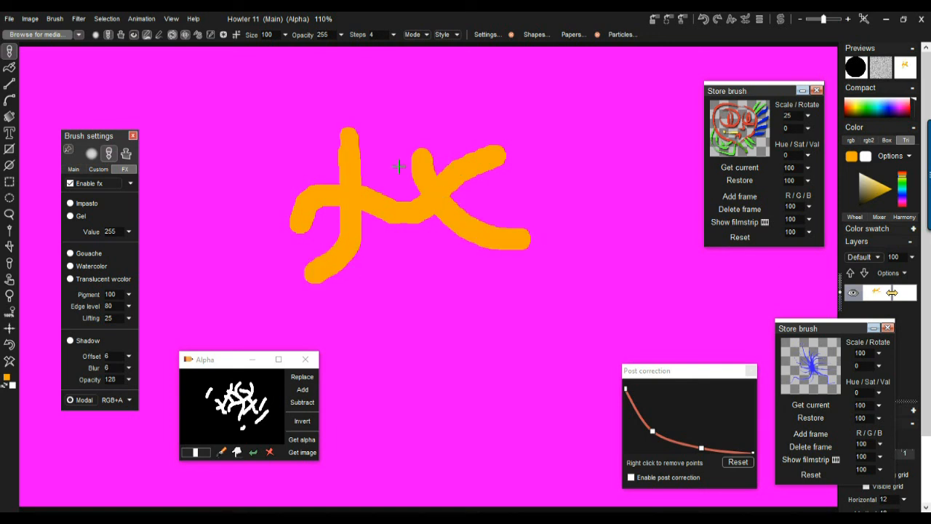
left_click_drag(384, 149, 401, 295)
mouse_move(407, 176)
left_mouse_down()
mouse_move(461, 266)
mouse_move(474, 270)
left_mouse_up()
left_click_drag(458, 124, 557, 206)
mouse_move(289, 146)
left_mouse_down()
mouse_move(321, 218)
mouse_move(357, 201)
left_mouse_up()
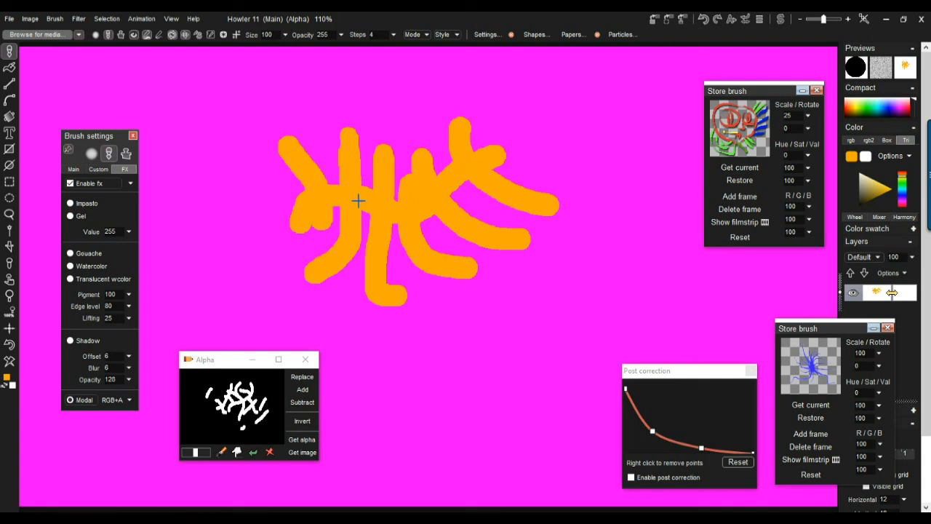
left_click_drag(539, 165, 459, 240)
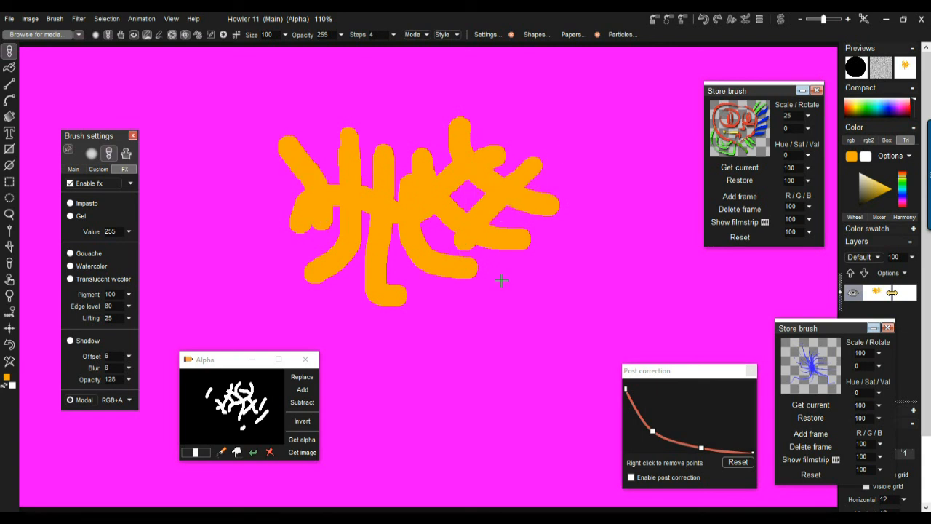
left_click_drag(529, 223, 445, 326)
left_click_drag(434, 279, 405, 316)
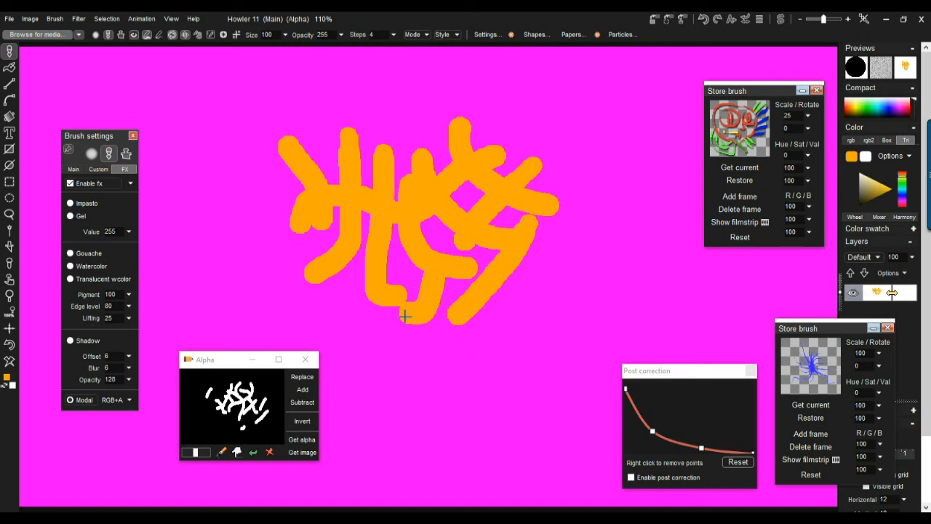
mouse_move(256, 181)
left_mouse_down()
mouse_move(288, 244)
mouse_move(325, 266)
mouse_move(313, 284)
left_mouse_up()
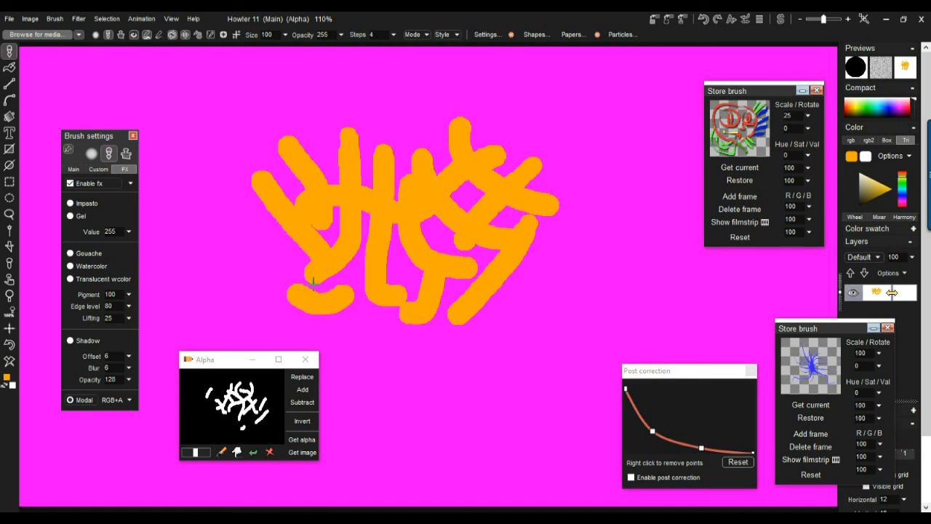
- Show the marching ants around the branching shape and use the selected area as a custom brush
left_click(107, 18)
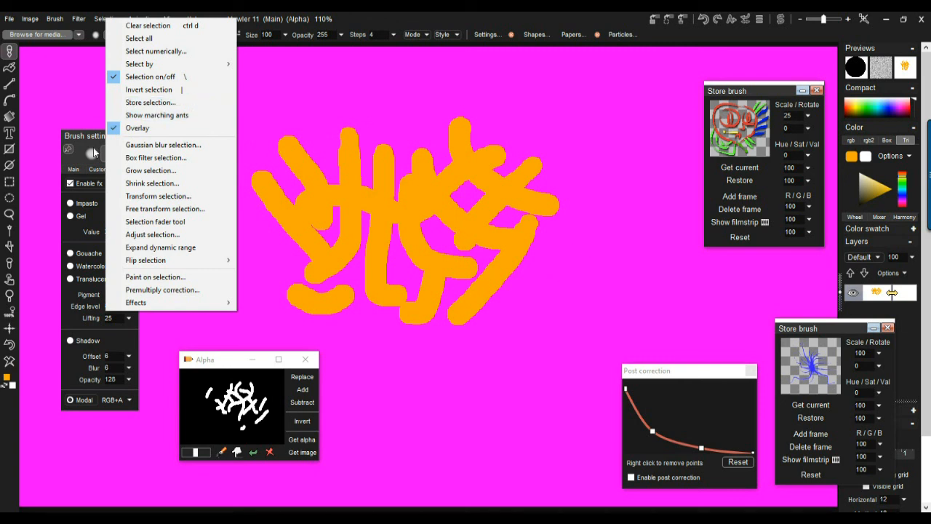
left_click(156, 115)
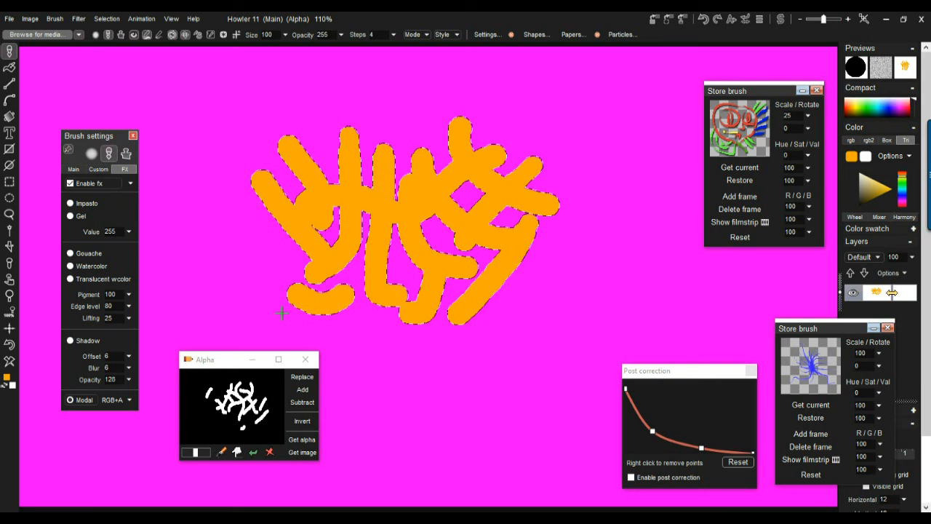
left_click(56, 19)
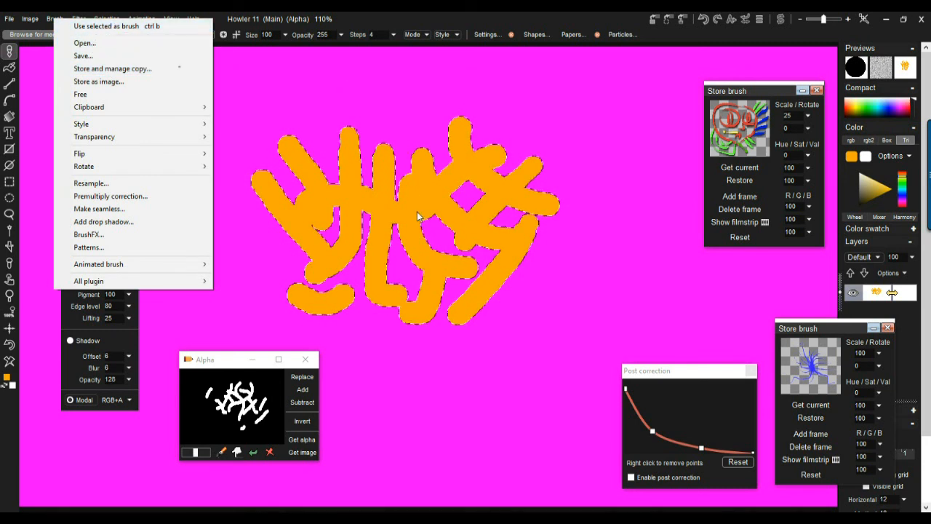
left_click(171, 43)
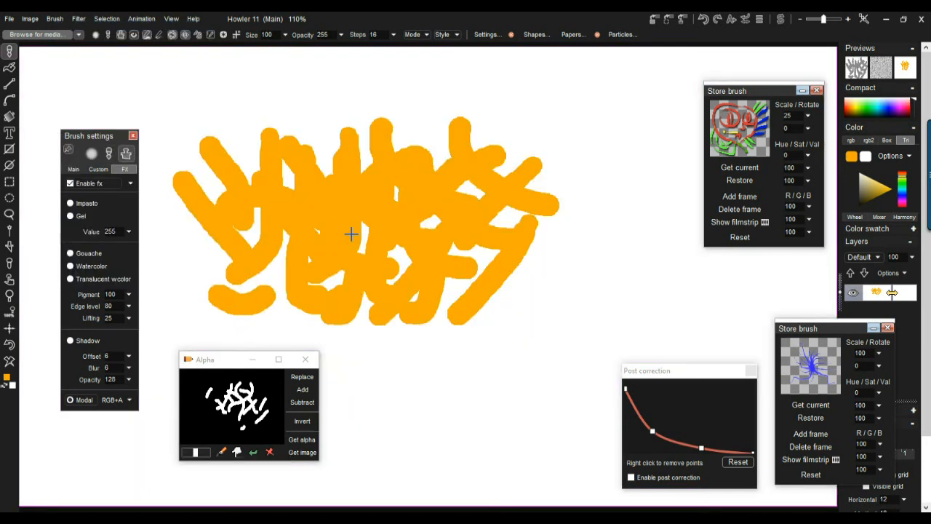
- Cover the middle of the canvas with the yellow-orange custom brush and paint a looping stroke of the stored face brush over it
mouse_move(350, 233)
left_mouse_down()
mouse_move(305, 138)
mouse_move(576, 207)
mouse_move(575, 326)
mouse_move(567, 315)
mouse_move(484, 316)
mouse_move(461, 298)
left_mouse_up()
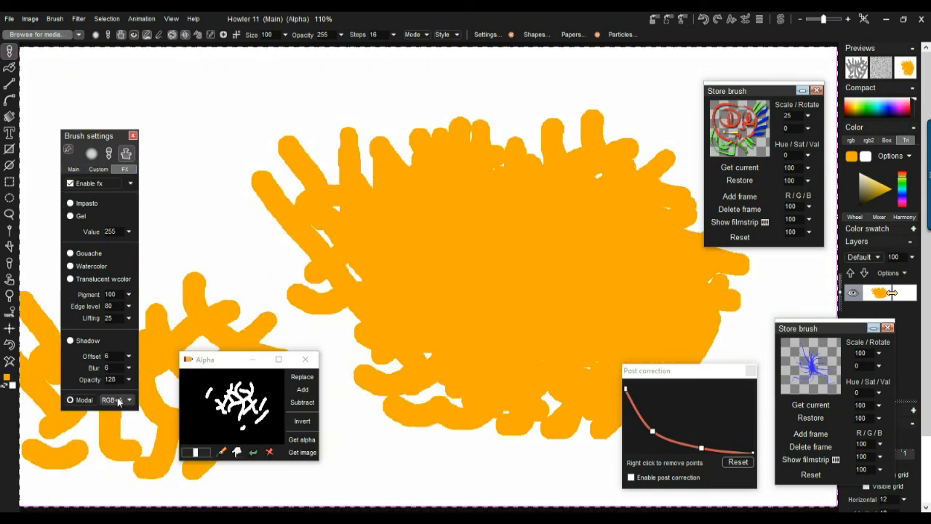
mouse_move(301, 241)
left_mouse_down()
mouse_move(478, 245)
mouse_move(395, 252)
mouse_move(588, 221)
mouse_move(327, 152)
mouse_move(420, 353)
mouse_move(218, 208)
mouse_move(357, 179)
mouse_move(630, 349)
mouse_move(268, 185)
mouse_move(585, 284)
left_mouse_up()
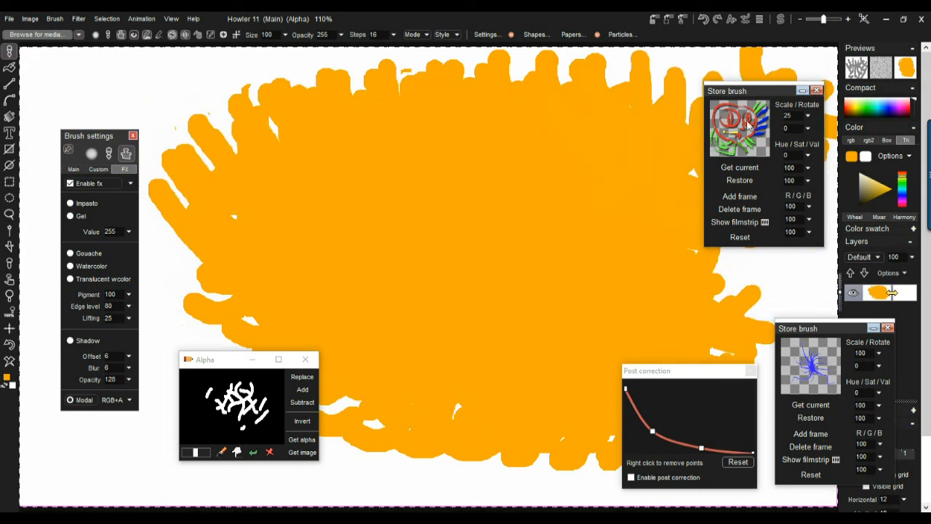
left_click(408, 198)
mouse_move(408, 198)
left_mouse_down()
mouse_move(333, 209)
mouse_move(565, 293)
mouse_move(523, 313)
mouse_move(561, 328)
left_mouse_up()
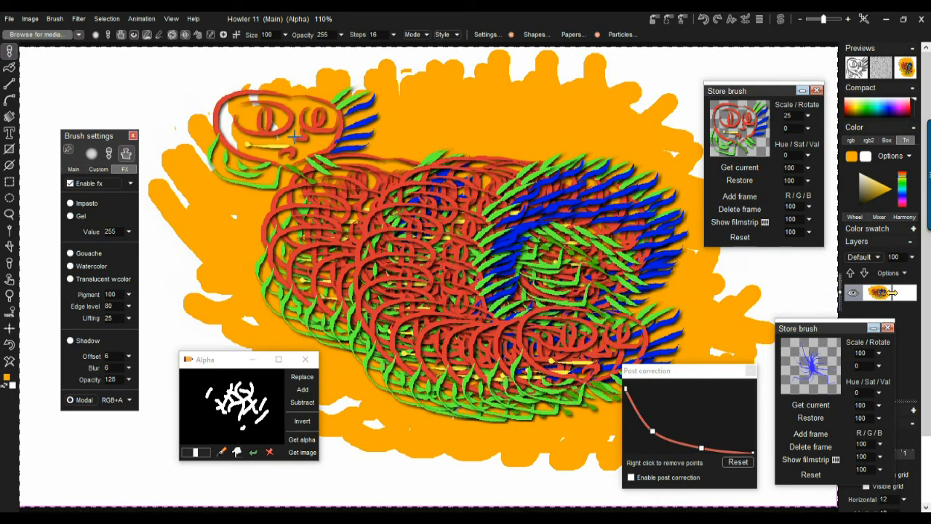
- Clear the painted strokes to leave a blank white canvas
scroll(296, 129, "up", 5)
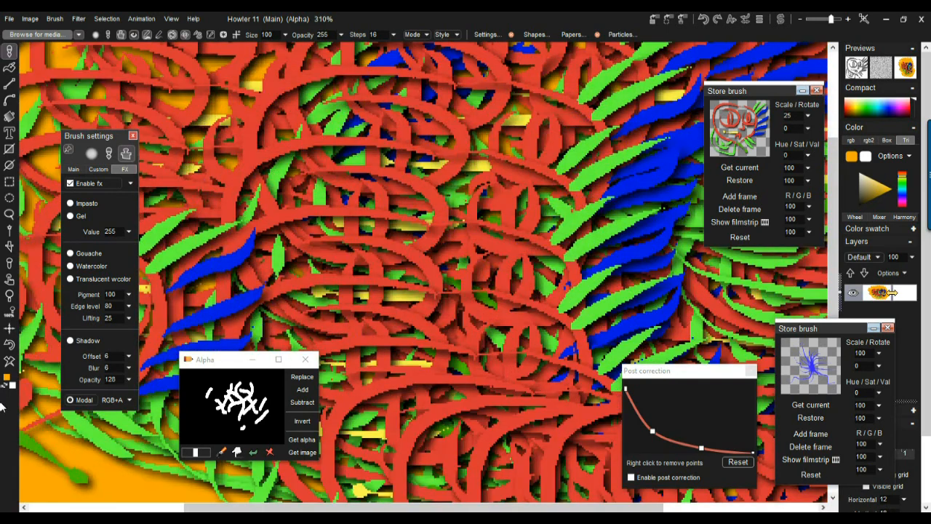
left_click(11, 385)
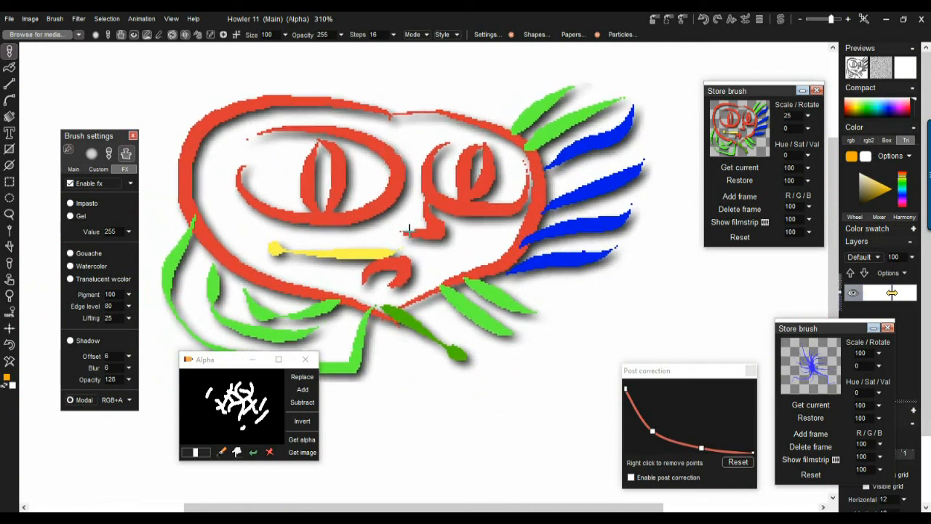
scroll(436, 233, "down", 2)
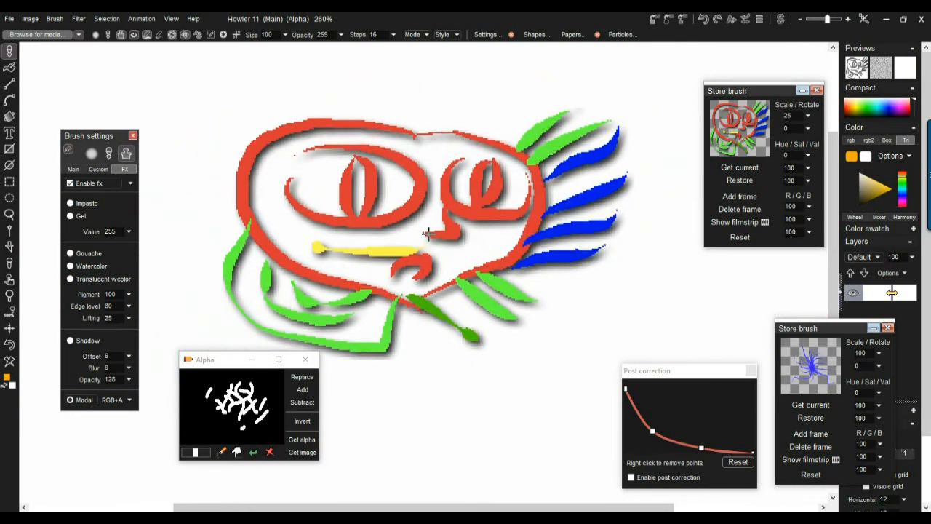
mouse_move(400, 243)
left_mouse_down()
mouse_move(450, 247)
mouse_move(418, 263)
mouse_move(422, 391)
mouse_move(447, 280)
mouse_move(391, 253)
mouse_move(375, 219)
mouse_move(331, 193)
mouse_move(317, 231)
mouse_move(320, 200)
mouse_move(399, 255)
mouse_move(562, 306)
mouse_move(566, 342)
mouse_move(518, 188)
mouse_move(503, 174)
mouse_move(515, 166)
mouse_move(513, 178)
mouse_move(509, 164)
mouse_move(535, 149)
mouse_move(509, 155)
mouse_move(522, 138)
mouse_move(560, 122)
mouse_move(571, 137)
mouse_move(370, 189)
mouse_move(269, 273)
mouse_move(232, 272)
mouse_move(62, 375)
mouse_move(11, 367)
left_mouse_up()
left_click(11, 364)
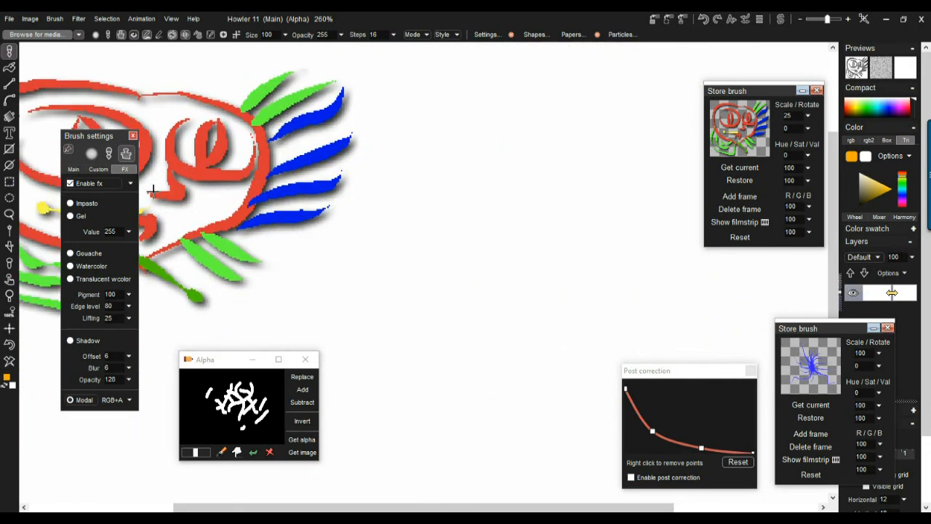
- Choose the Large simple brush and paint one gently arched orange stroke across the upper middle of the canvas
left_click(9, 51)
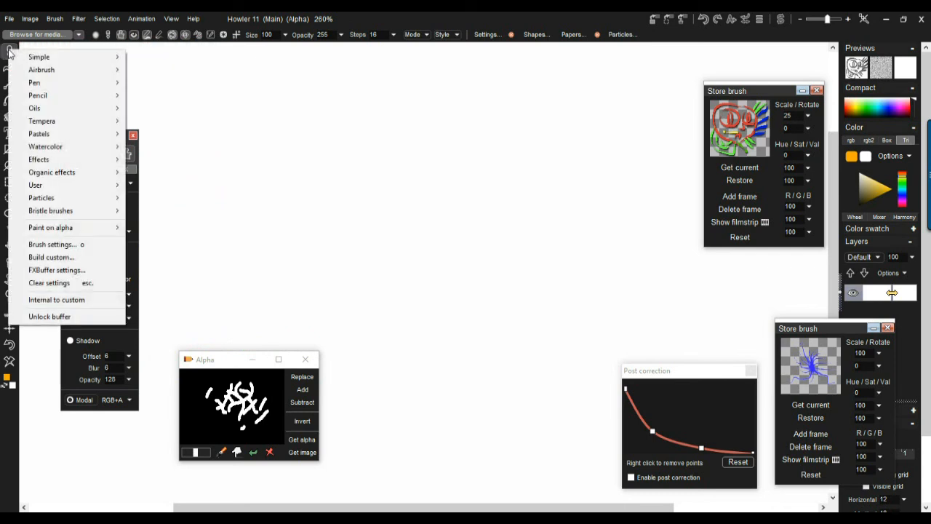
mouse_move(29, 57)
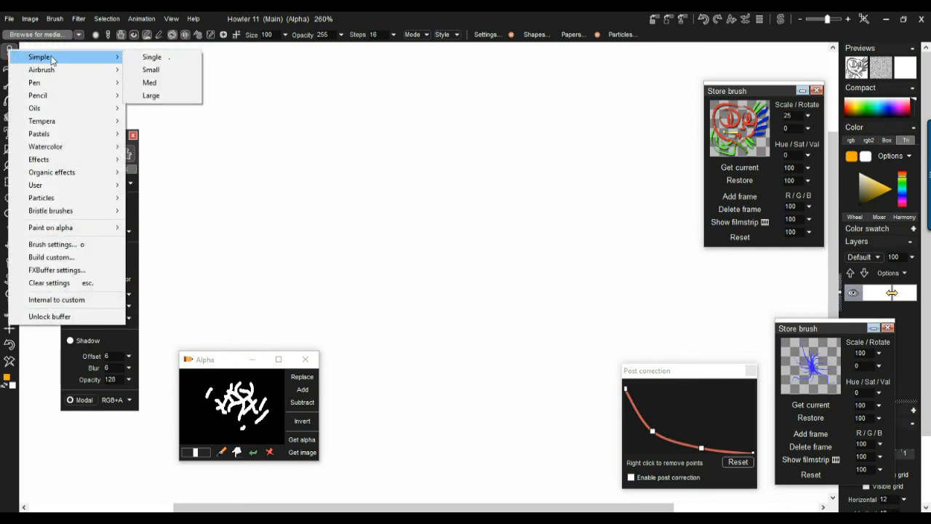
left_click(157, 95)
left_click_drag(301, 162, 559, 132)
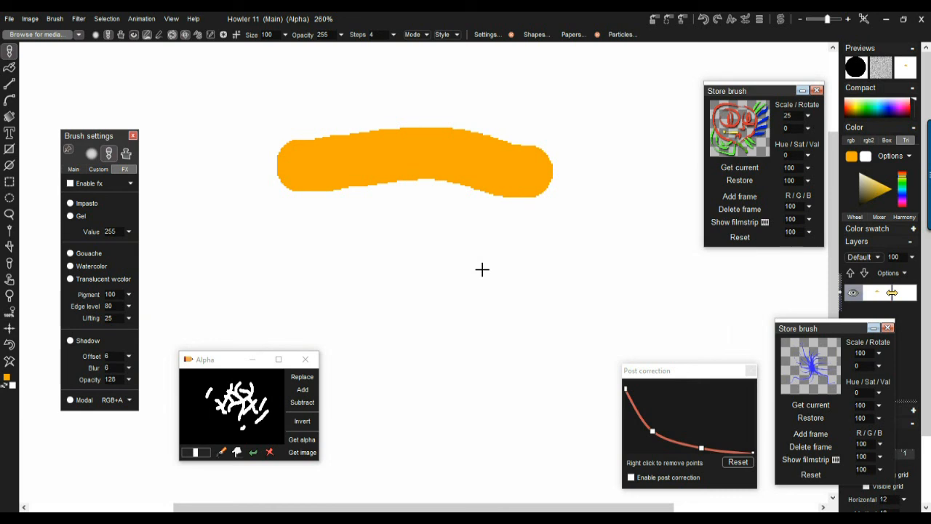
- Reopen the post correction settings over the canvas and reset their curve to a straight diagonal
left_click_drag(684, 373, 615, 308)
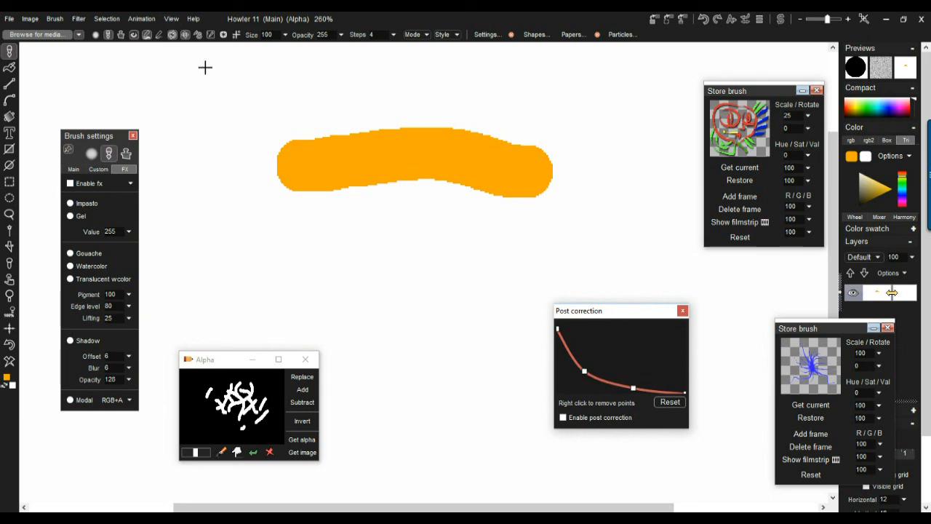
left_click(172, 21)
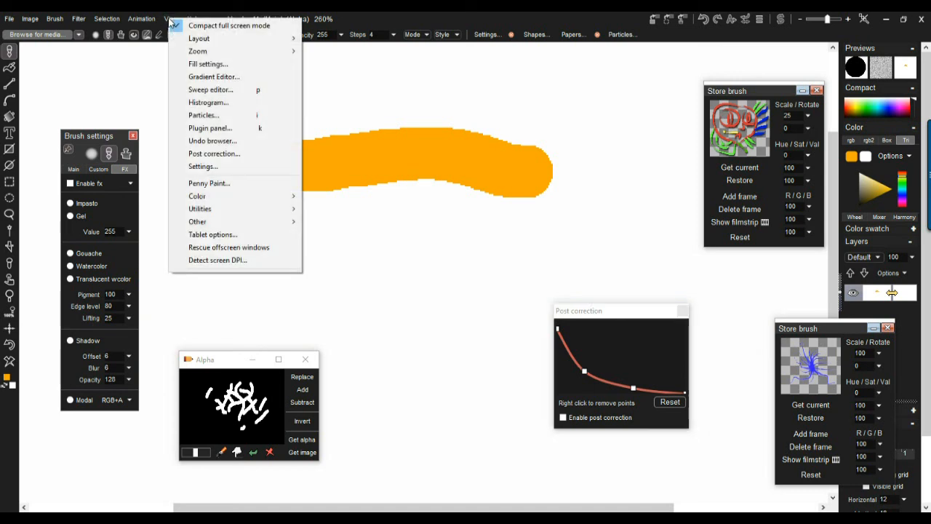
left_click(171, 20)
left_click(172, 20)
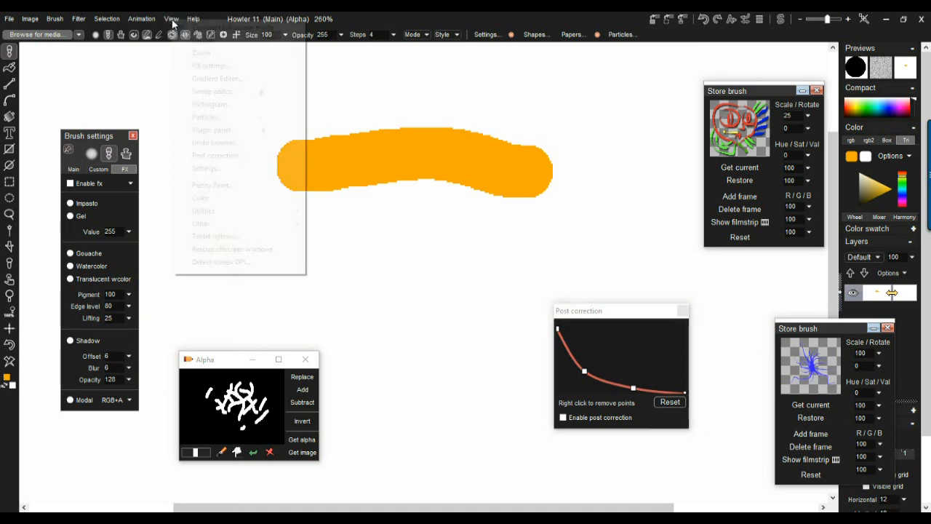
left_click(231, 155)
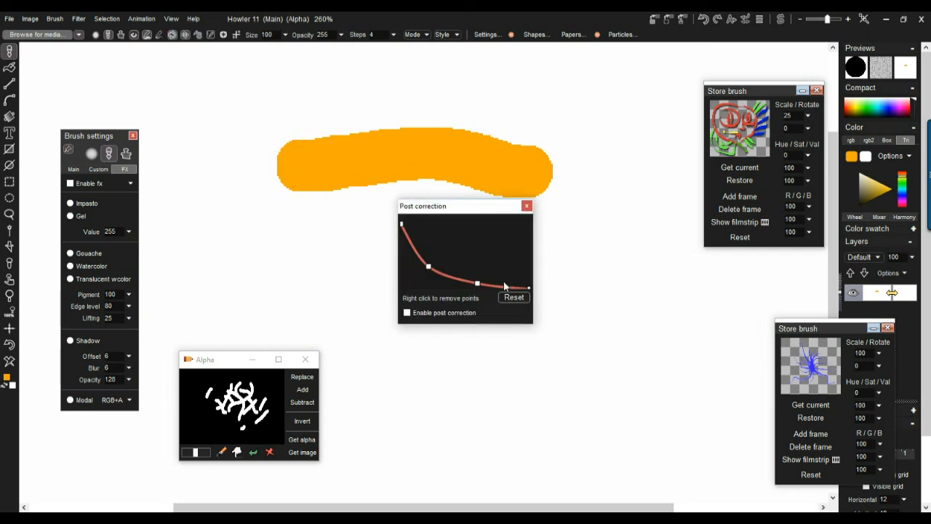
left_click_drag(460, 210, 491, 222)
left_click(544, 309)
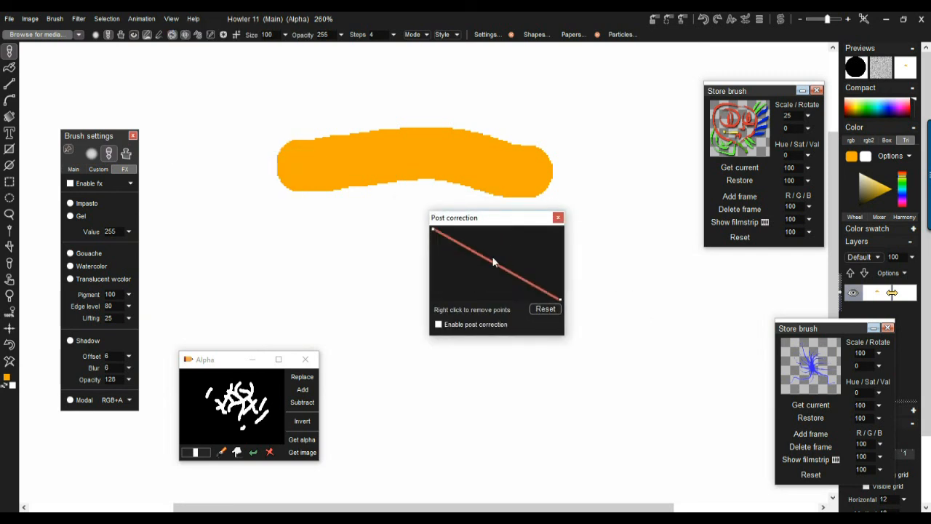
- Enable post correction with a multi-point curve that dips early and plateaus high, and paint a horizontal orange stroke below the first one
left_click_drag(497, 262, 509, 243)
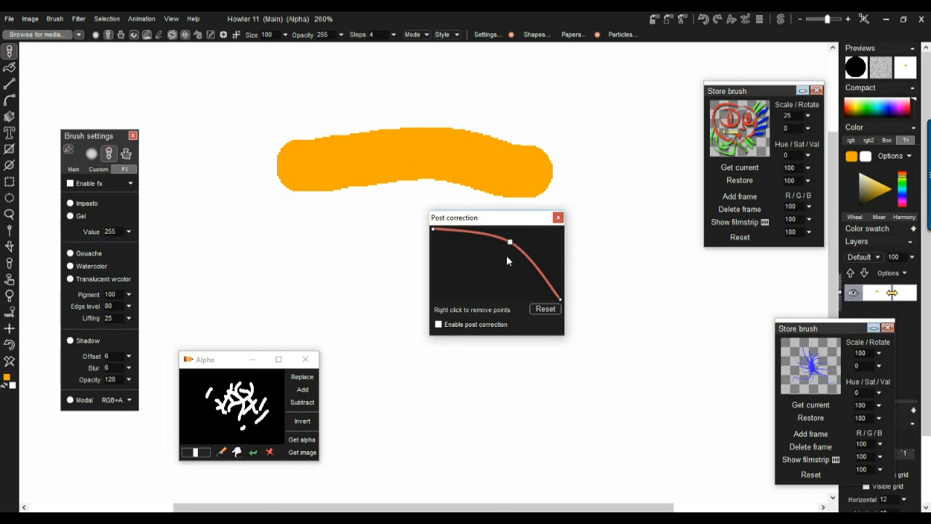
left_click_drag(536, 273, 534, 280)
left_click_drag(460, 235, 439, 274)
left_click_drag(510, 243, 521, 244)
left_click_drag(535, 279, 545, 253)
left_click_drag(433, 233, 463, 271)
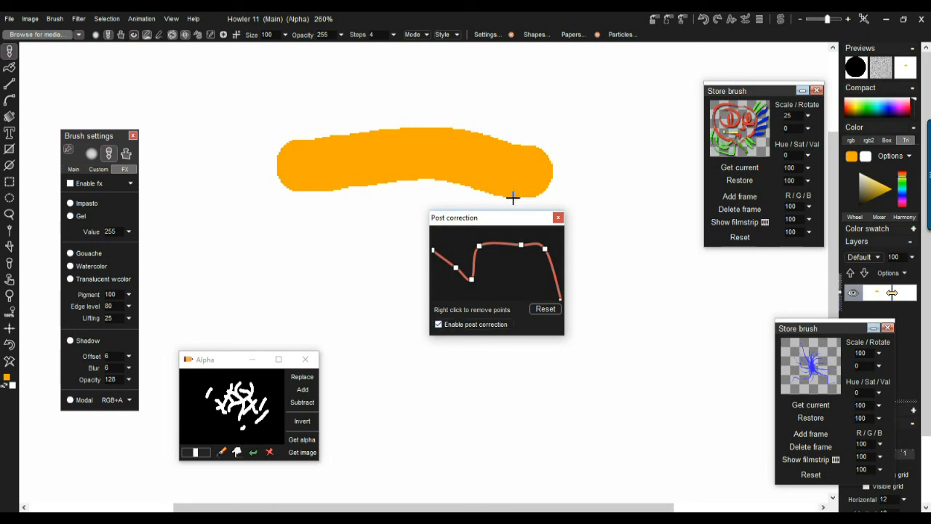
left_click_drag(501, 222, 591, 312)
left_click_drag(304, 268, 589, 271)
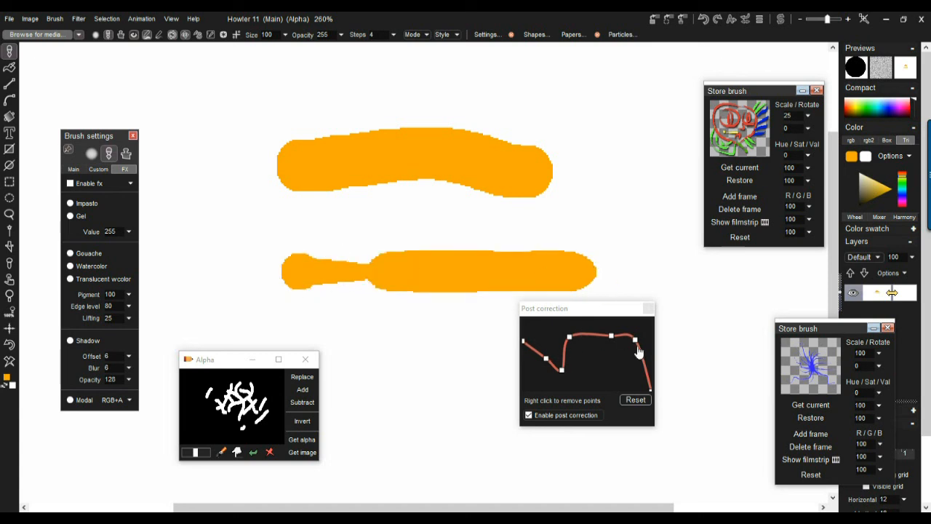
- Reset the post correction curve to a straight line and paint a long tapering orange stroke above the other two
left_click(634, 400)
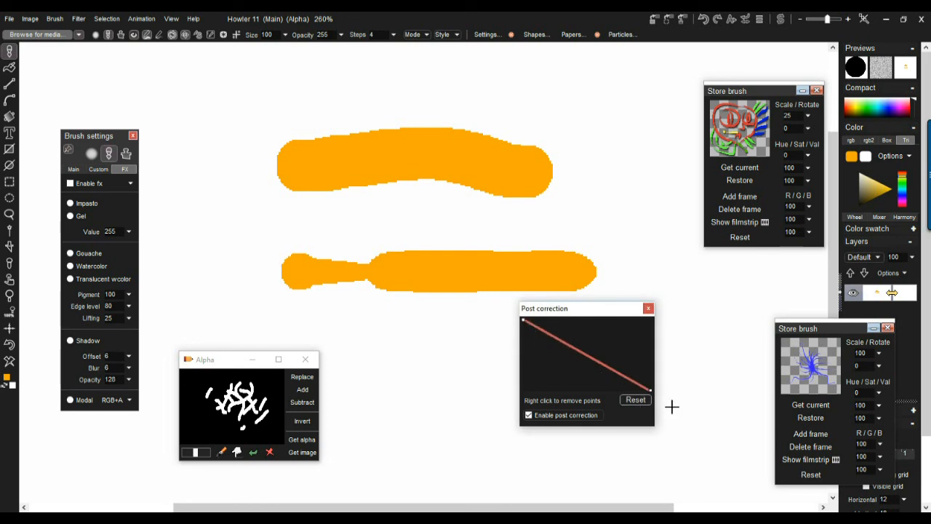
left_click_drag(273, 81, 611, 93)
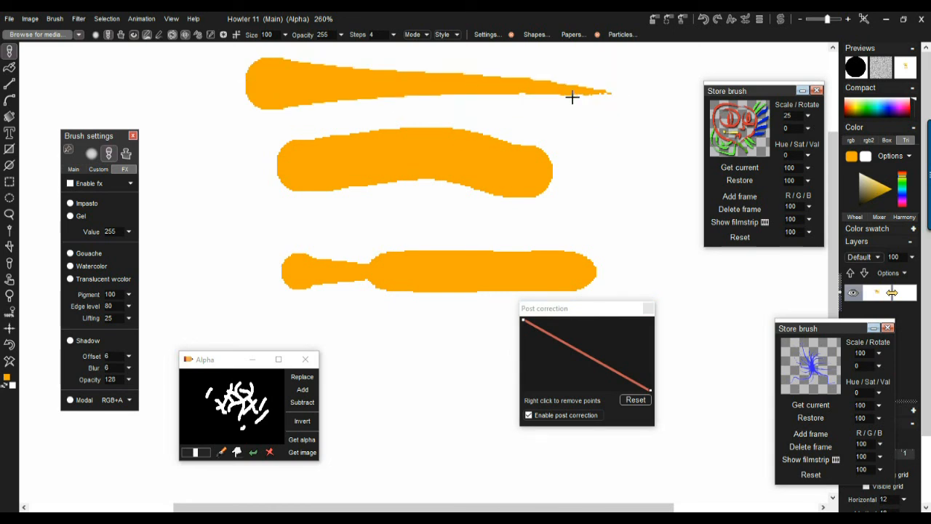
- Clear the canvas and paint two tapering orange strokes fanning upward to either side from the centre
left_click(9, 360)
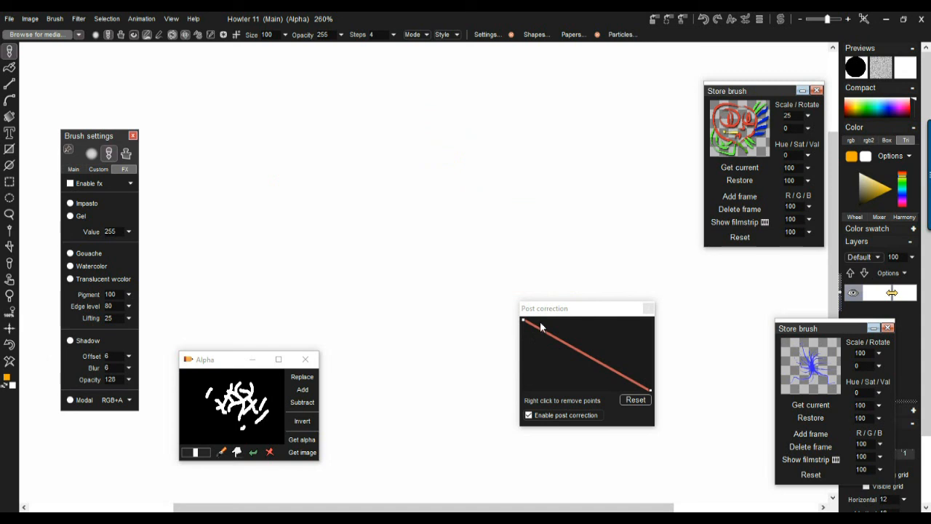
left_click_drag(557, 308, 657, 286)
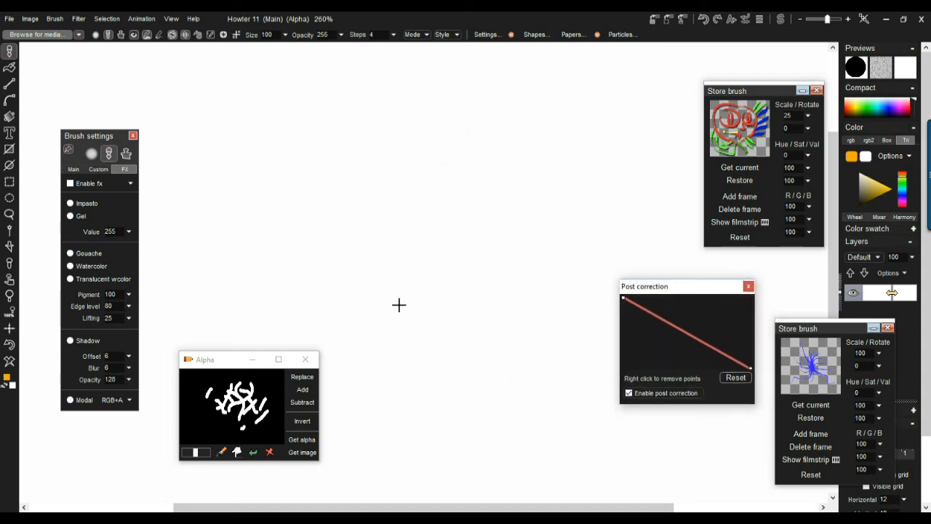
mouse_move(433, 270)
left_mouse_down()
mouse_move(449, 233)
mouse_move(550, 135)
left_mouse_up()
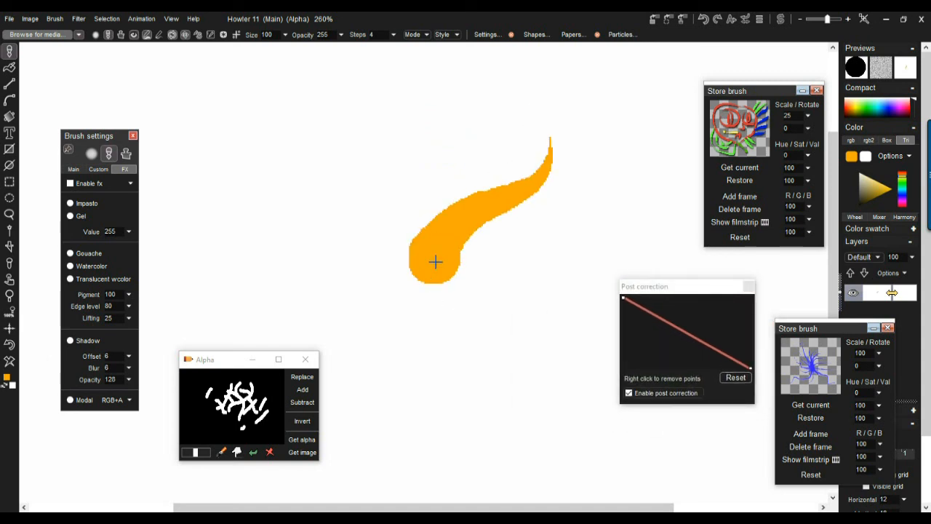
left_click_drag(434, 259, 317, 133)
- Choose purple and paint two tapering strokes from the shared centre out to both sides, below the orange pair
left_click(895, 104)
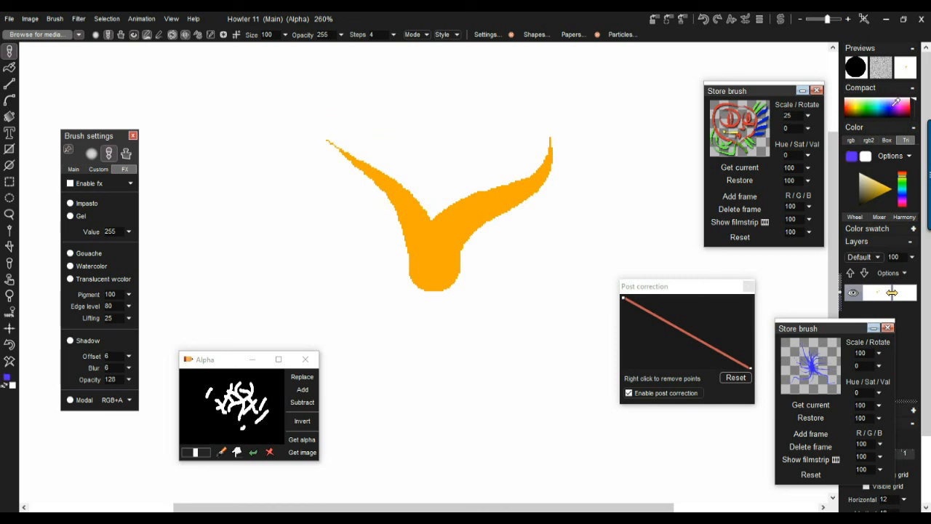
left_click_drag(423, 274, 262, 233)
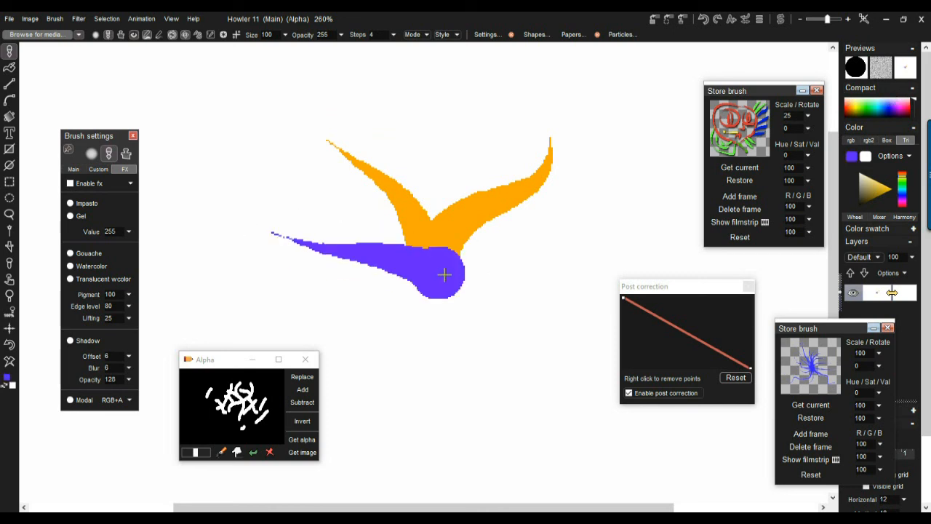
left_click_drag(443, 274, 575, 237)
- Choose green and paint two tapering strokes from the centre downward to both sides, and inspect the jagged stroke edges up close
left_click(869, 106)
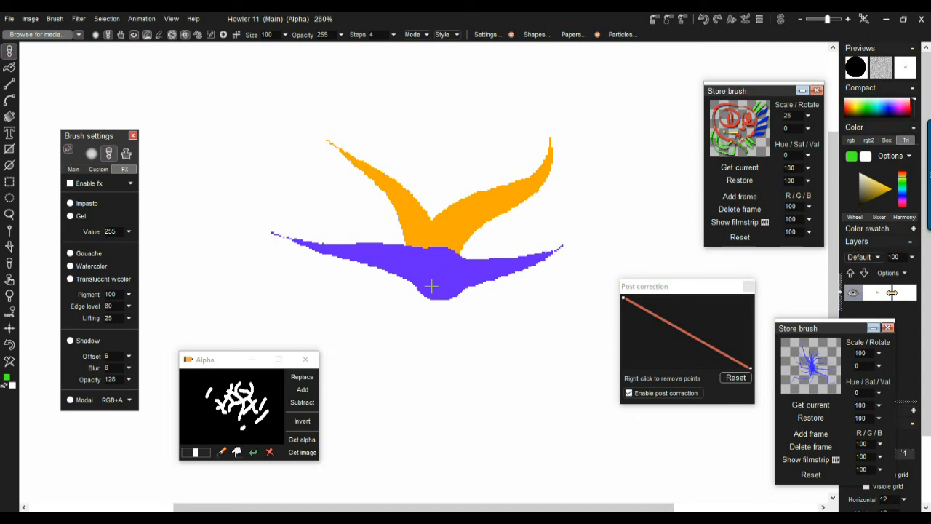
left_click_drag(432, 287, 327, 312)
left_click_drag(436, 266, 558, 340)
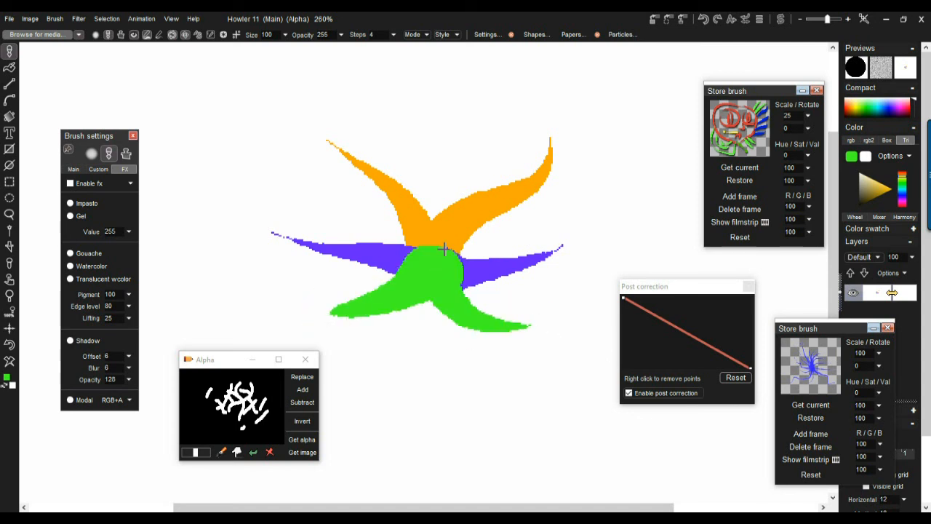
scroll(482, 211, "up", 5)
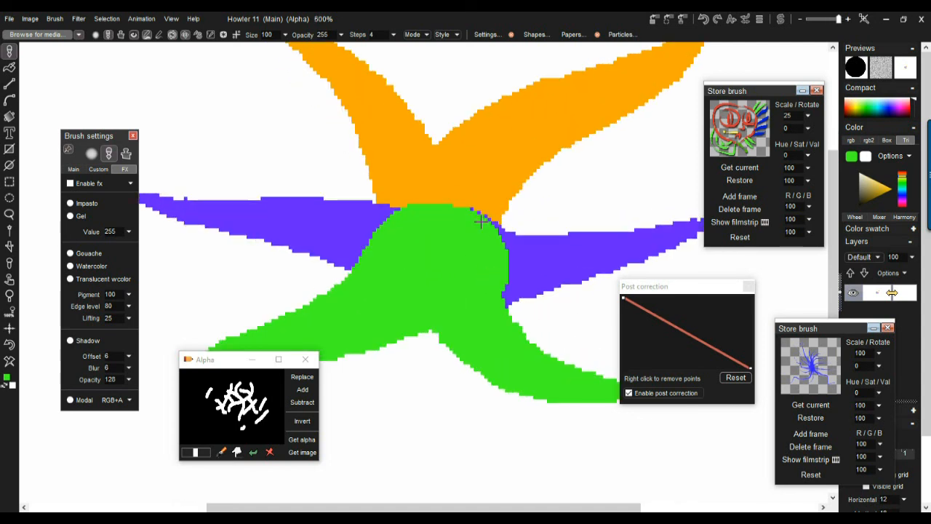
scroll(483, 211, "down", 5)
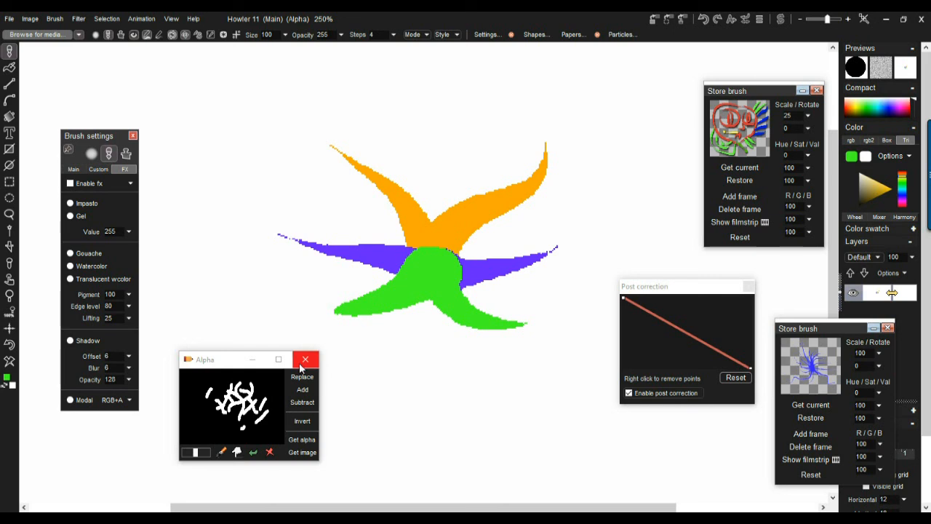
- Set the modal brush effect to Paint on RGB and Alpha and clear the canvas
left_click(125, 402)
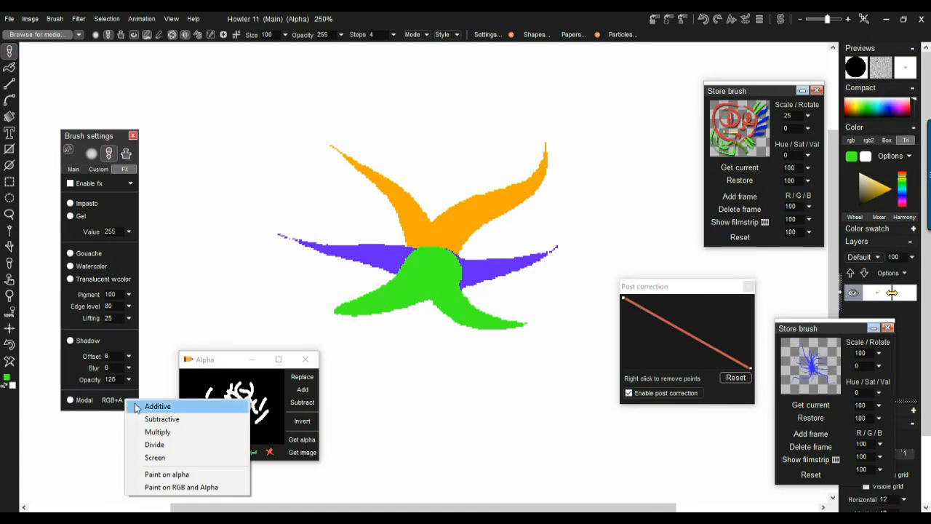
left_click(169, 486)
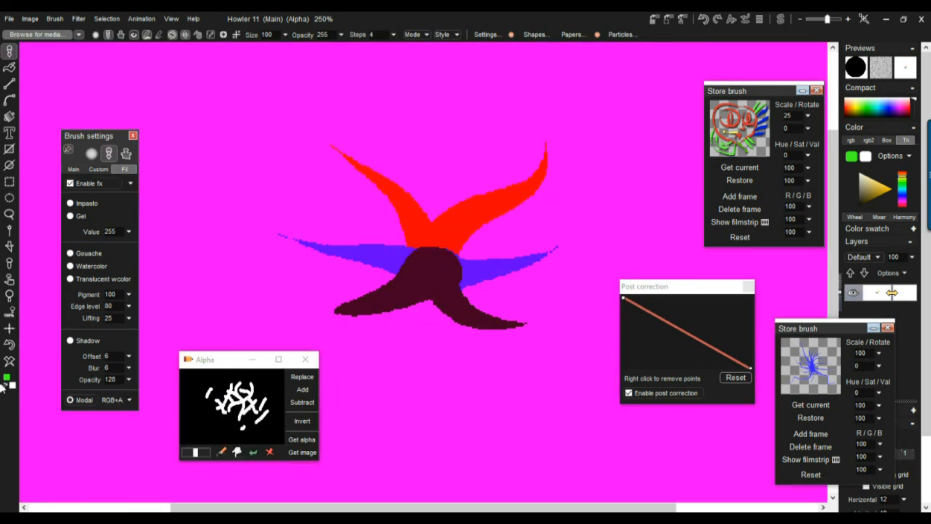
left_click(10, 363)
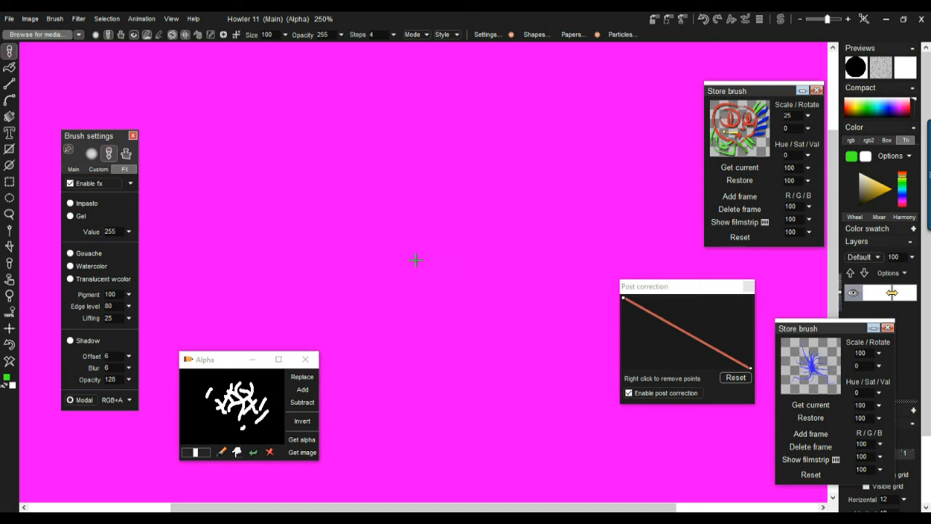
- Paint two green and two orange-brown tapering strokes outward from the centre in a crossing shape, and choose yellow as the paint colour
left_click_drag(411, 268, 610, 118)
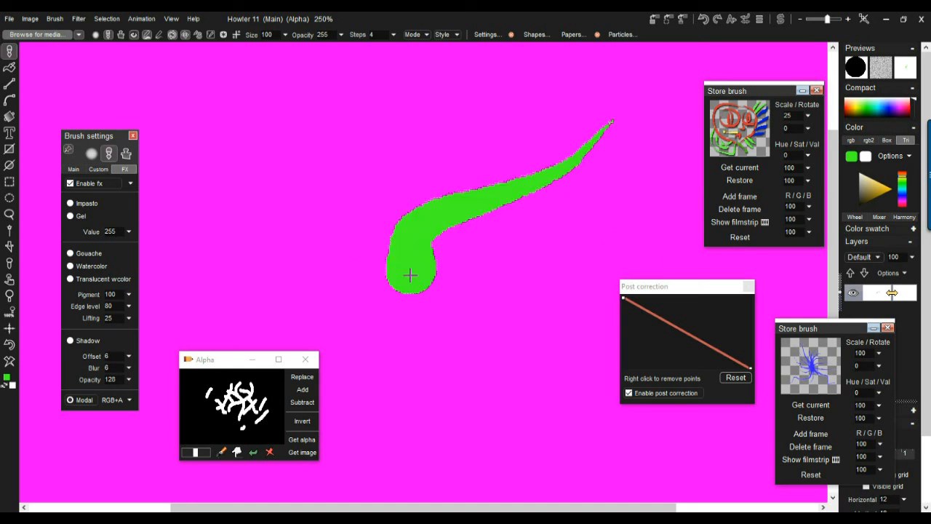
left_click_drag(404, 276, 142, 375)
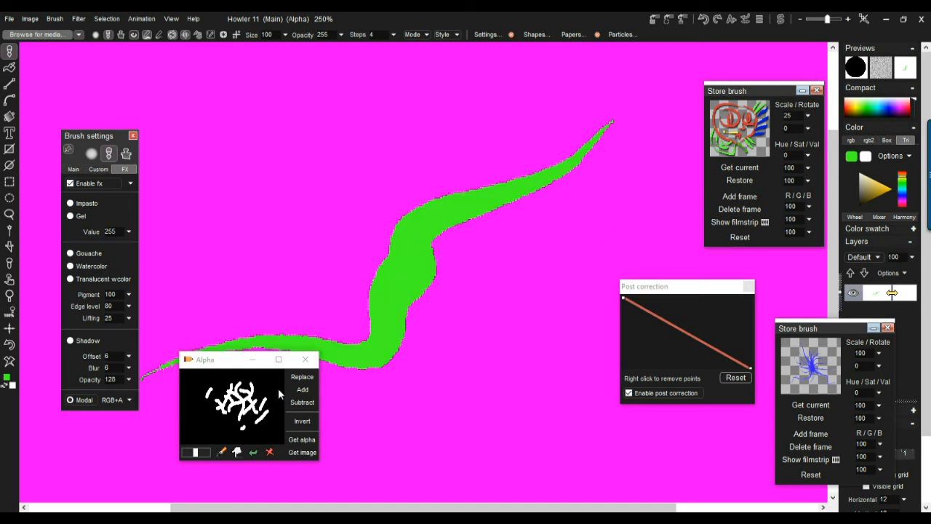
left_click(852, 110)
left_click_drag(422, 267, 275, 169)
mouse_move(424, 266)
left_mouse_down()
mouse_move(546, 330)
mouse_move(593, 315)
left_mouse_up()
left_click_drag(868, 107, 857, 104)
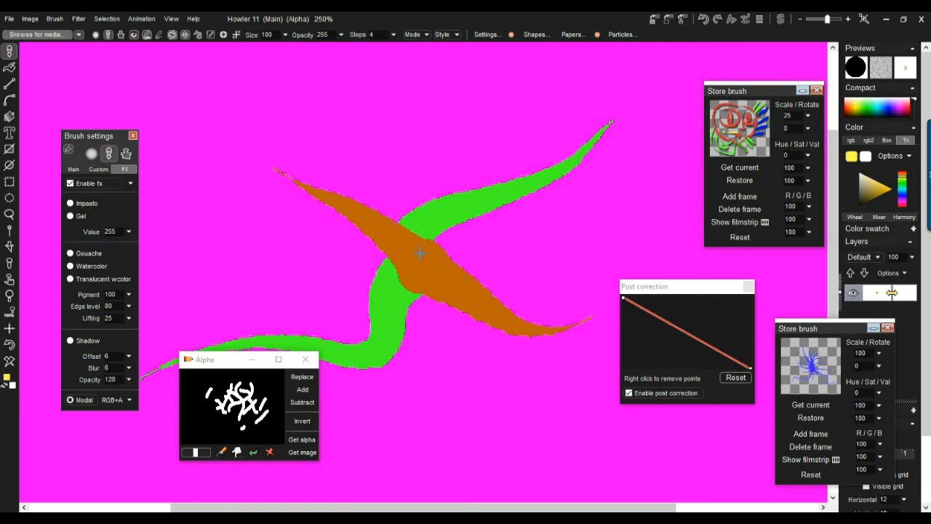
- Paint a yellow tapering stroke up from the shared centre, a blue one out to the right, and two white ones downward and leftward
left_click_drag(419, 253, 313, 90)
left_click_drag(909, 96, 893, 102)
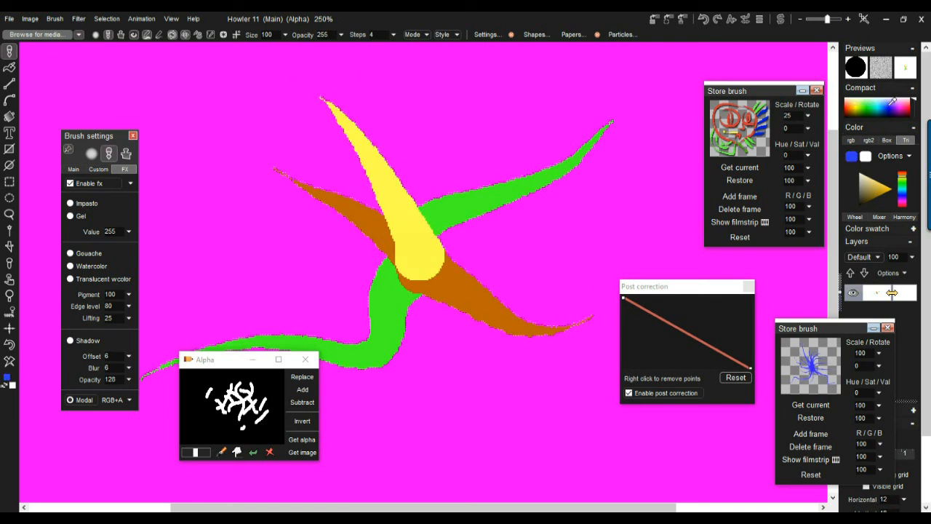
left_click_drag(368, 281, 626, 226)
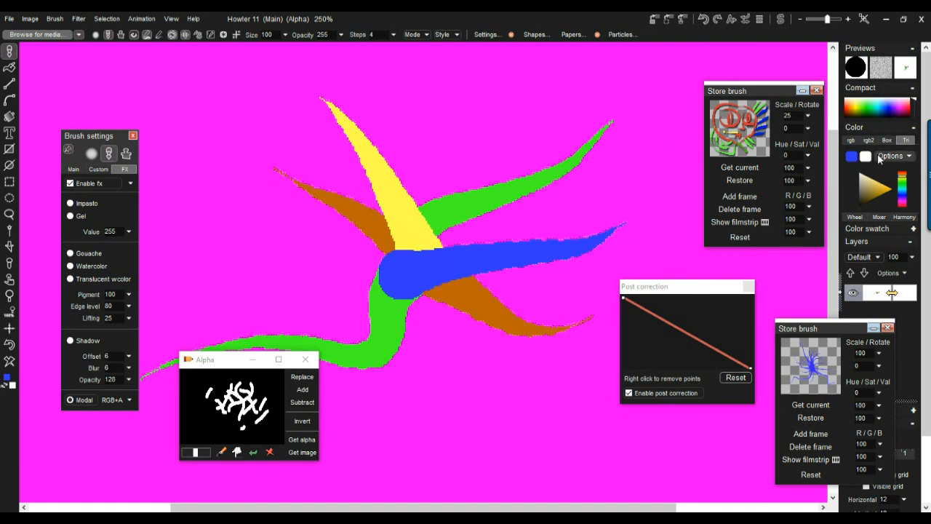
left_click(861, 99)
left_click_drag(407, 283, 459, 413)
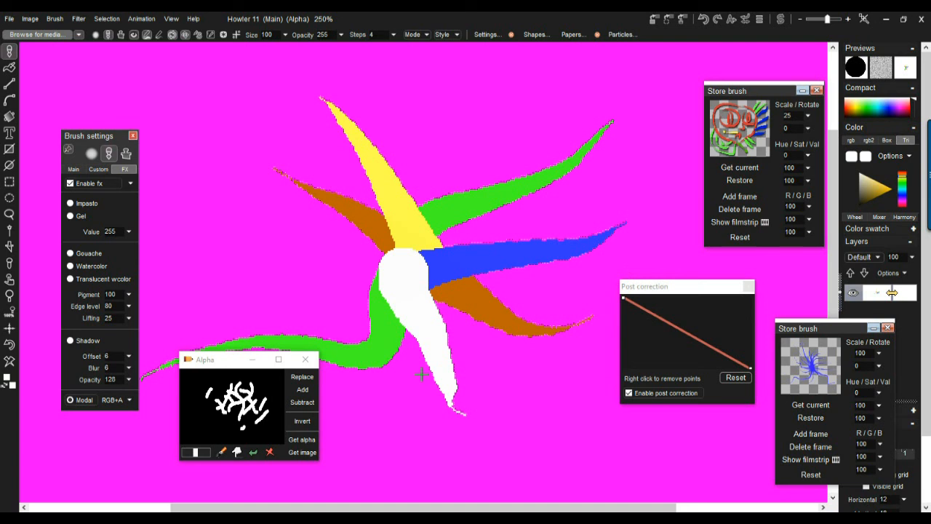
left_click_drag(404, 276, 240, 226)
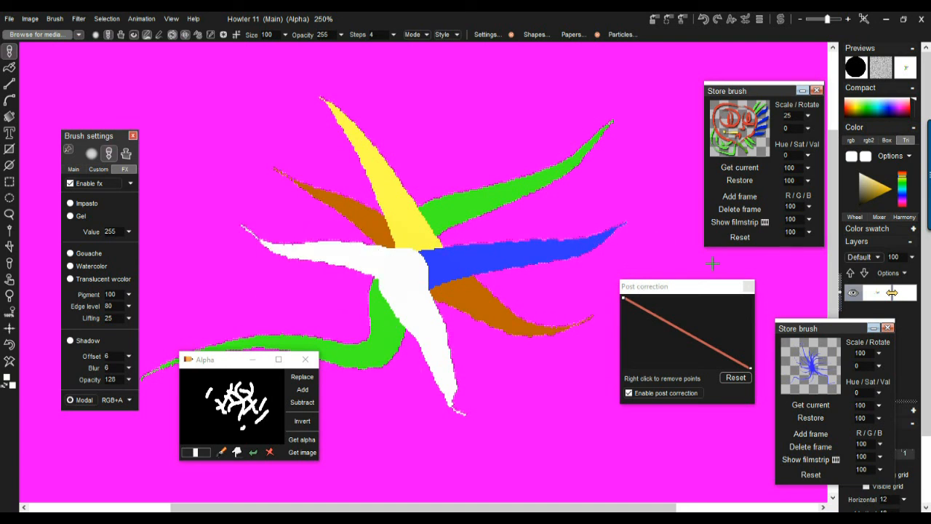
- Paint a near-black tapering stroke steeply upward from the centre and a pink one down to the lower right
left_click(889, 108)
mouse_move(431, 271)
left_mouse_down()
mouse_move(476, 149)
mouse_move(495, 58)
left_mouse_up()
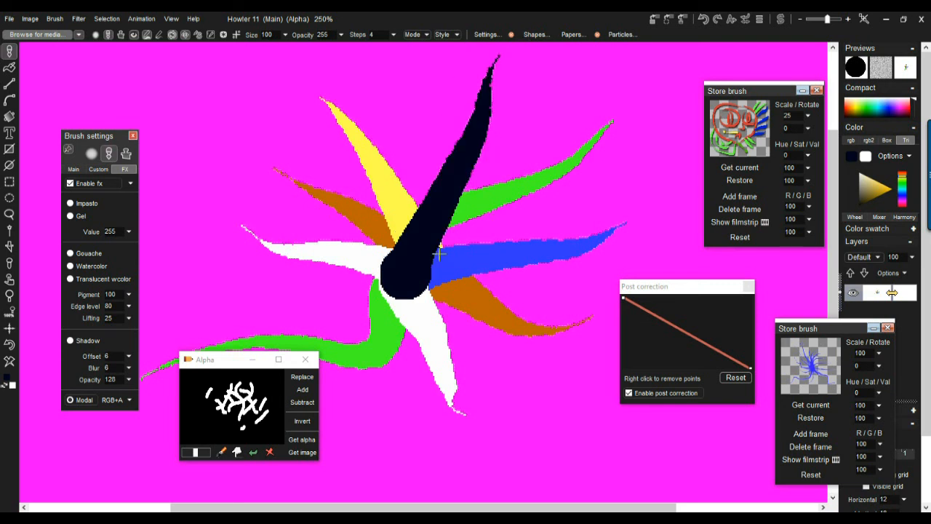
left_click_drag(913, 100, 908, 105)
mouse_move(407, 275)
left_mouse_down()
mouse_move(507, 327)
mouse_move(587, 371)
left_mouse_up()
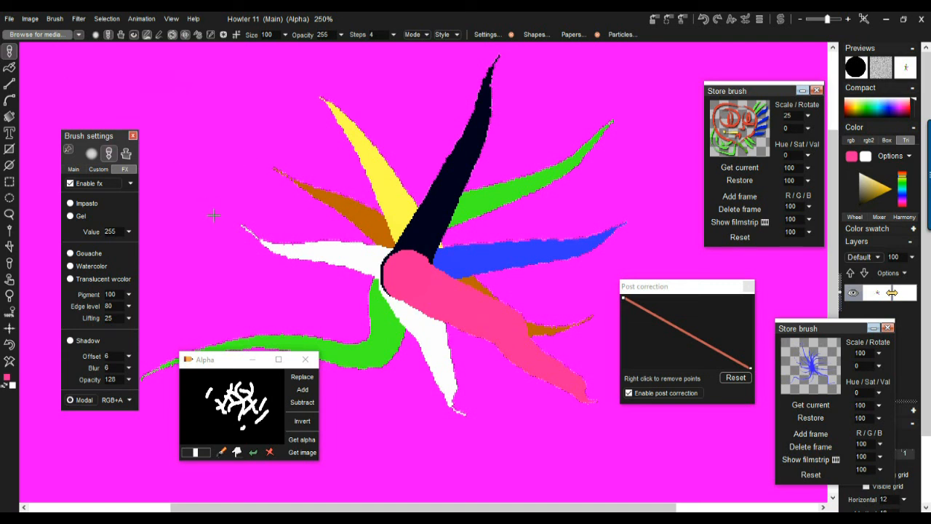
left_click(114, 24)
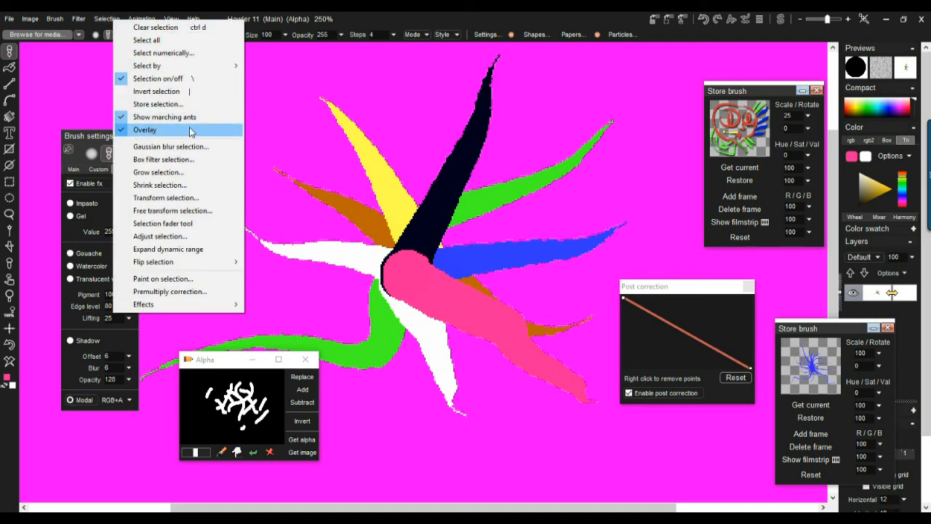
left_click(250, 17)
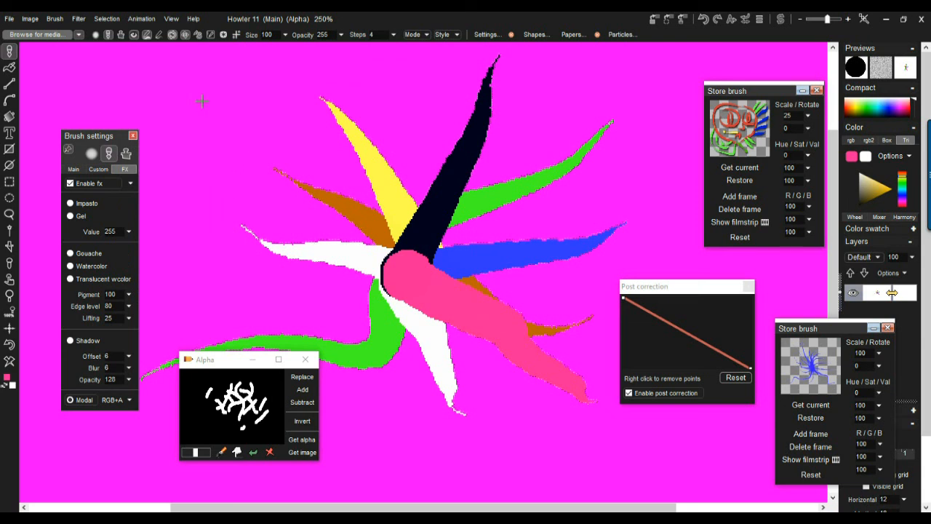
scroll(265, 159, "down", 3)
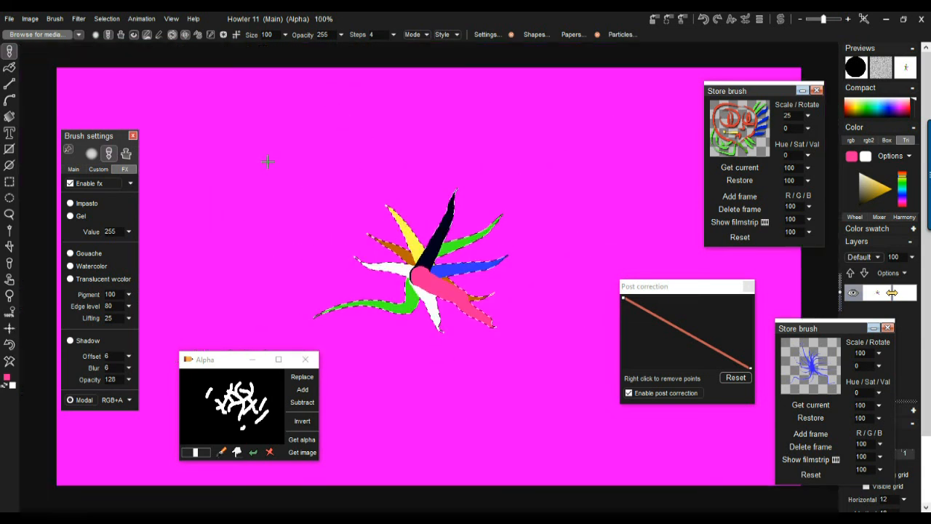
scroll(267, 160, "up", 1)
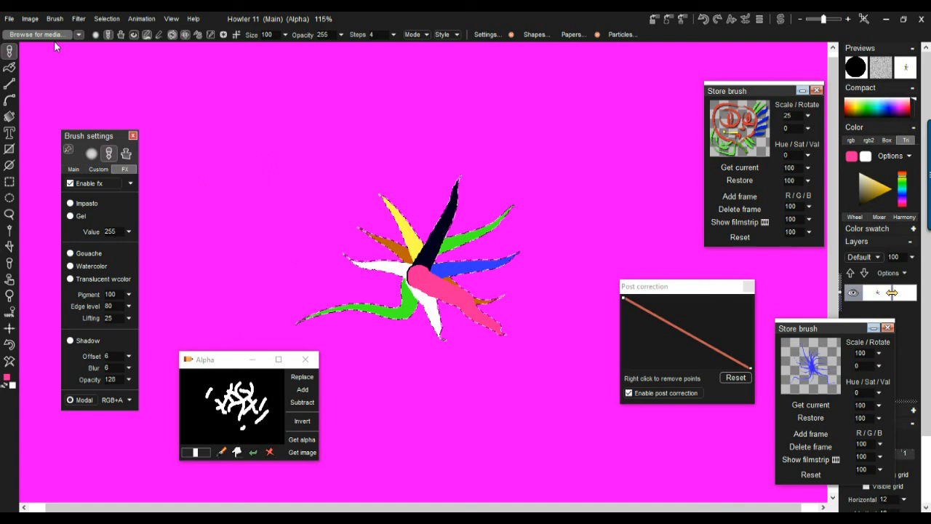
left_click(55, 19)
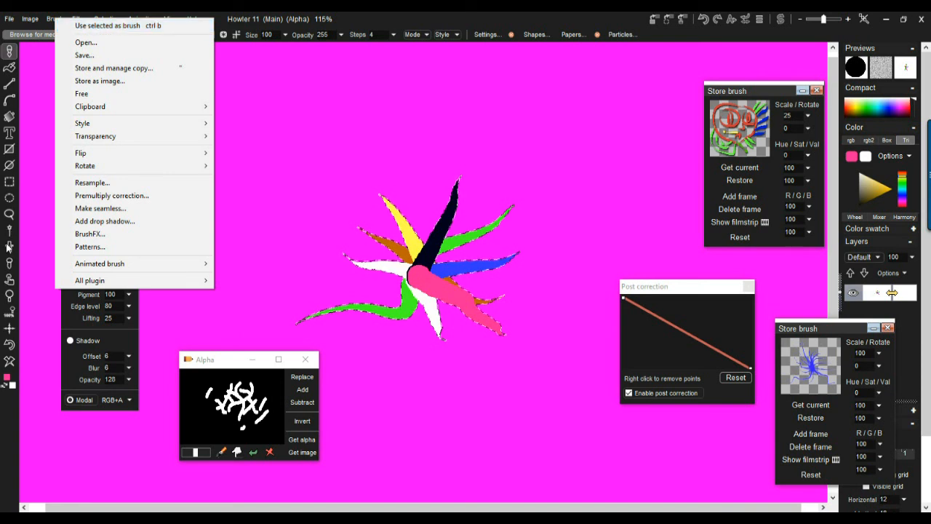
left_click(114, 15)
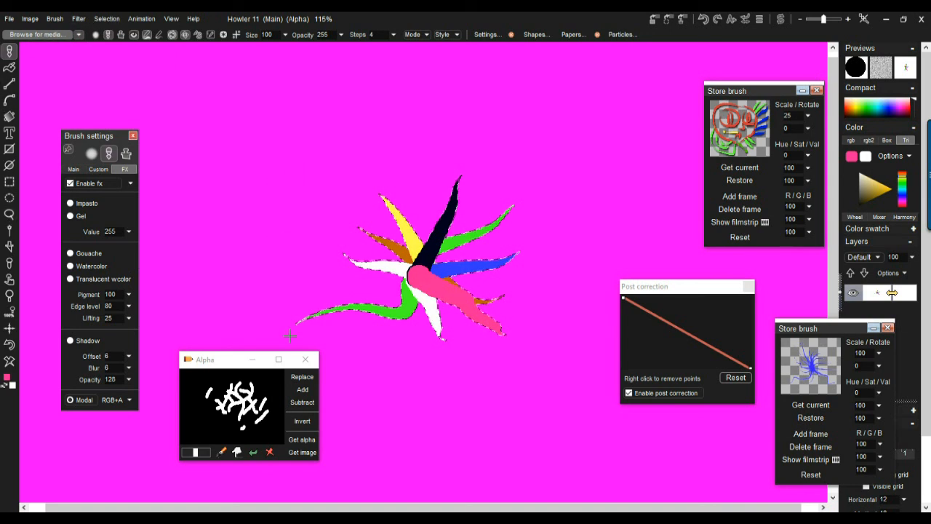
left_click(51, 19)
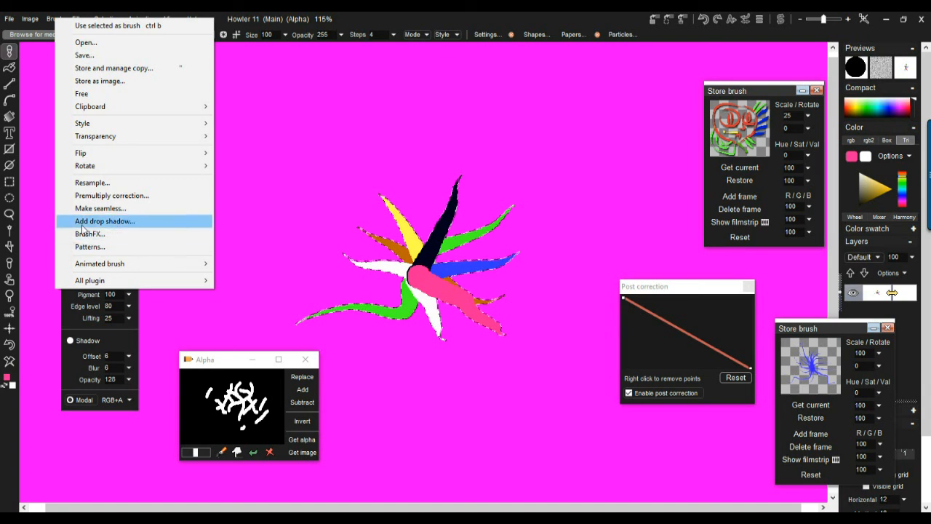
left_click(445, 16)
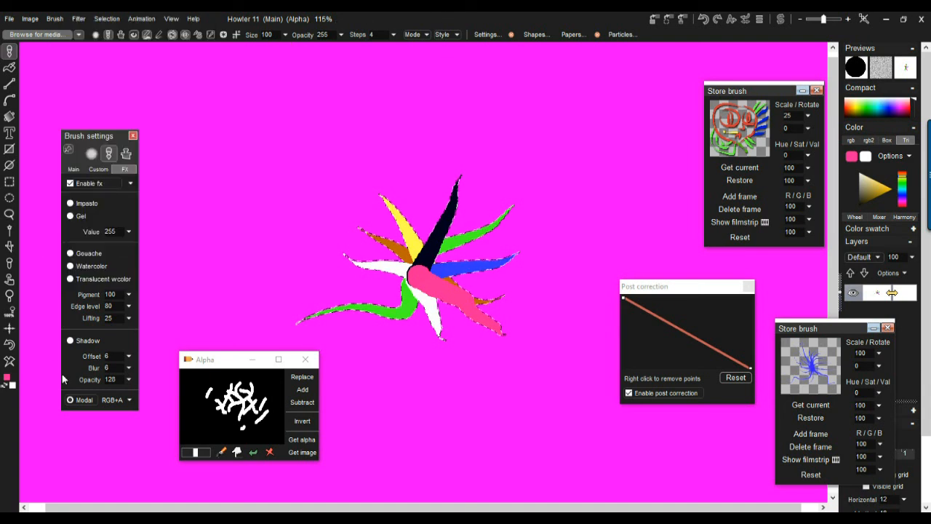
- Pick up the multicoloured shape as a custom brush by framing it with the brush selector, and clear the selection
left_click(6, 248)
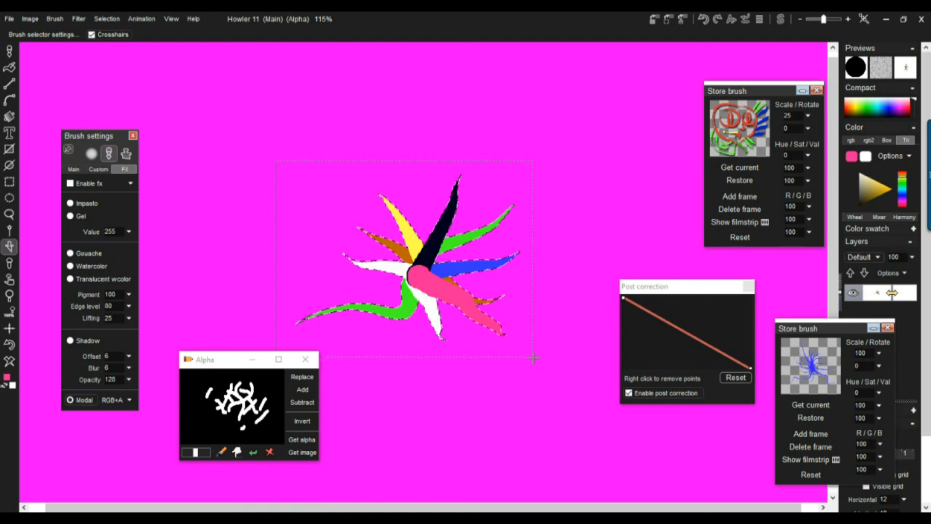
mouse_move(534, 357)
left_mouse_down()
mouse_move(380, 200)
mouse_move(325, 279)
mouse_move(500, 246)
mouse_move(320, 287)
left_mouse_up()
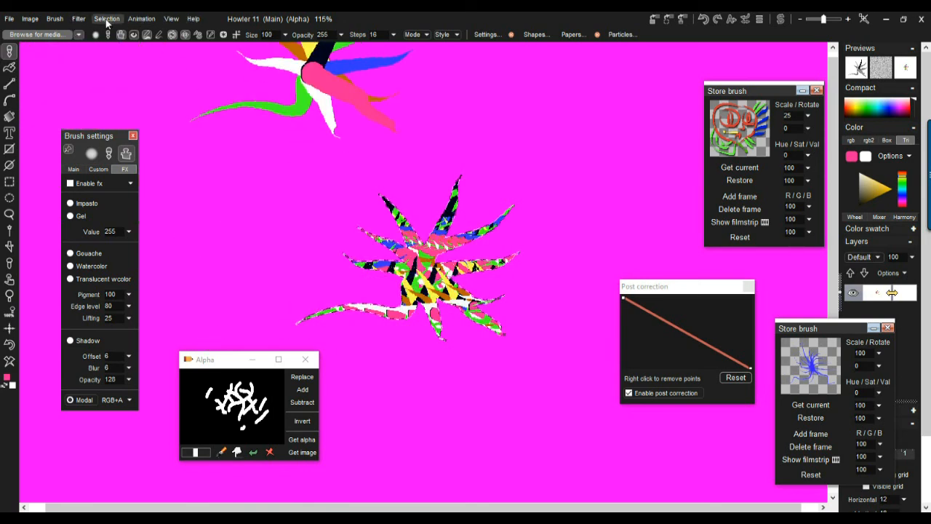
left_click(108, 19)
left_click(149, 24)
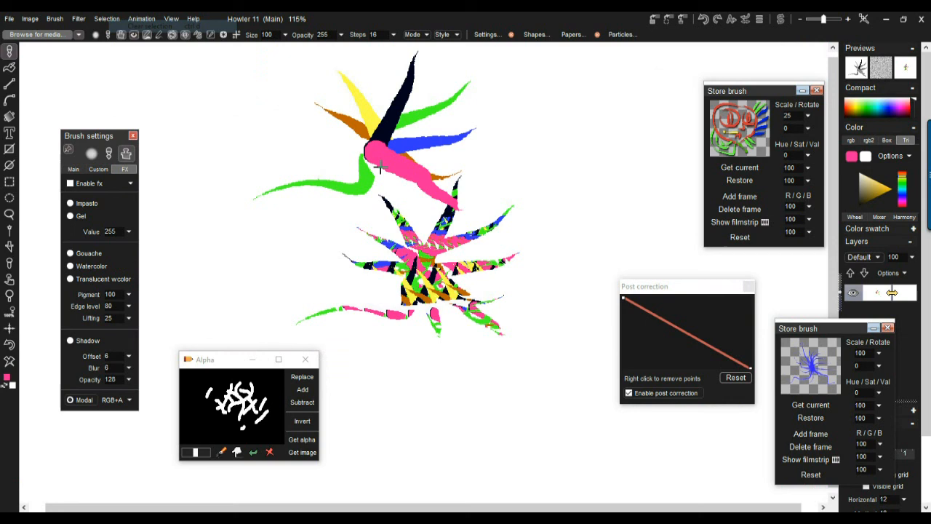
- Paint strokes with the multicoloured custom brush and reshape the post-correction curve into an arch with a raised middle point
mouse_move(379, 171)
left_mouse_down()
mouse_move(495, 210)
mouse_move(482, 305)
left_mouse_up()
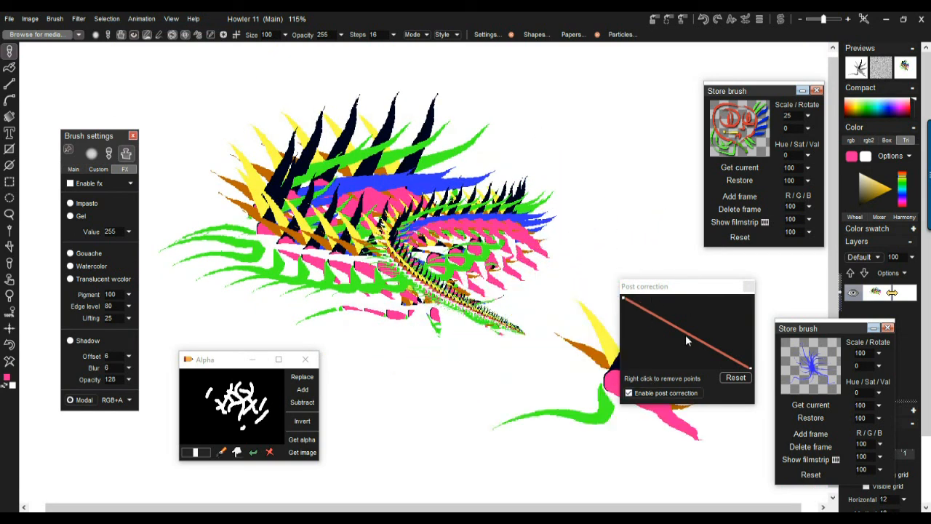
mouse_move(623, 302)
left_mouse_down()
mouse_move(623, 361)
mouse_move(655, 306)
mouse_move(680, 302)
left_mouse_up()
left_click(449, 441)
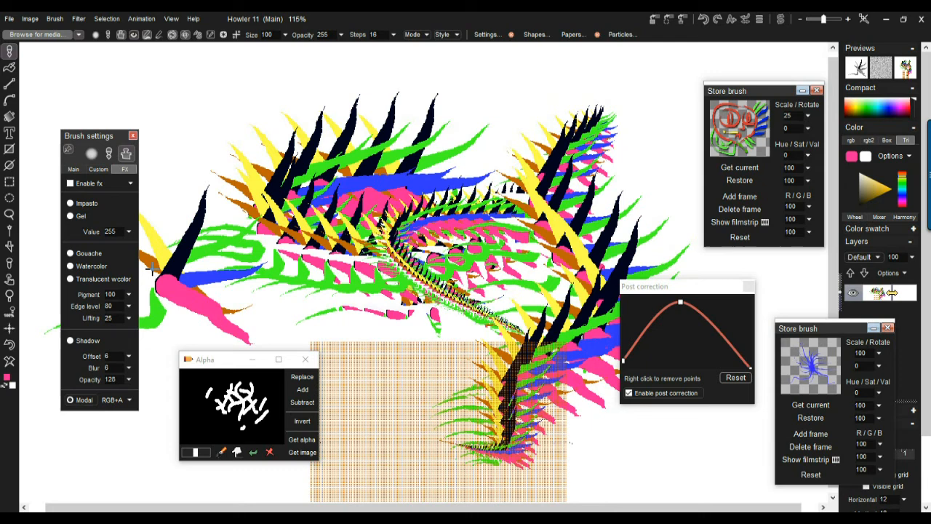
- Clear the canvas, paint a bending stroke with the multicoloured brush that tapers at both ends, and inspect it at different magnifications
left_click(11, 363)
mouse_move(233, 150)
left_mouse_down()
mouse_move(482, 228)
mouse_move(442, 333)
left_mouse_up()
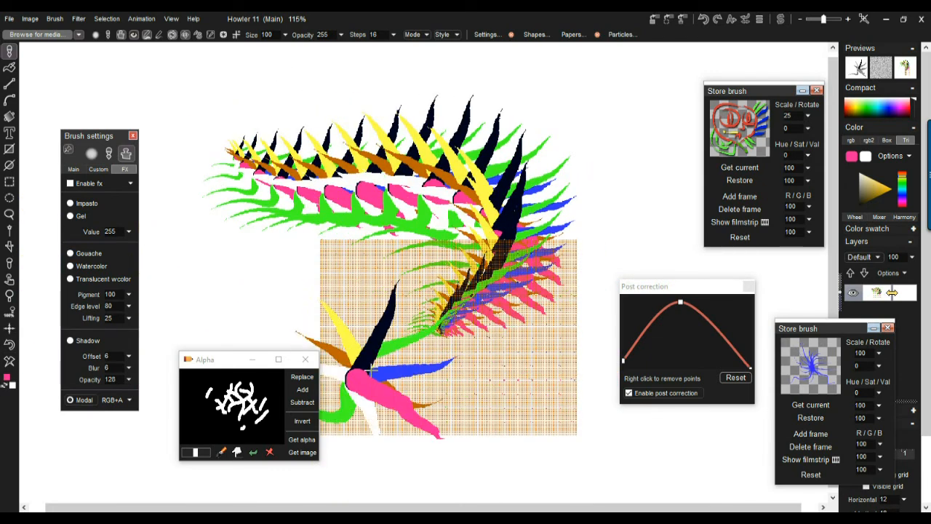
scroll(439, 320, "up", 2)
scroll(434, 317, "down", 3)
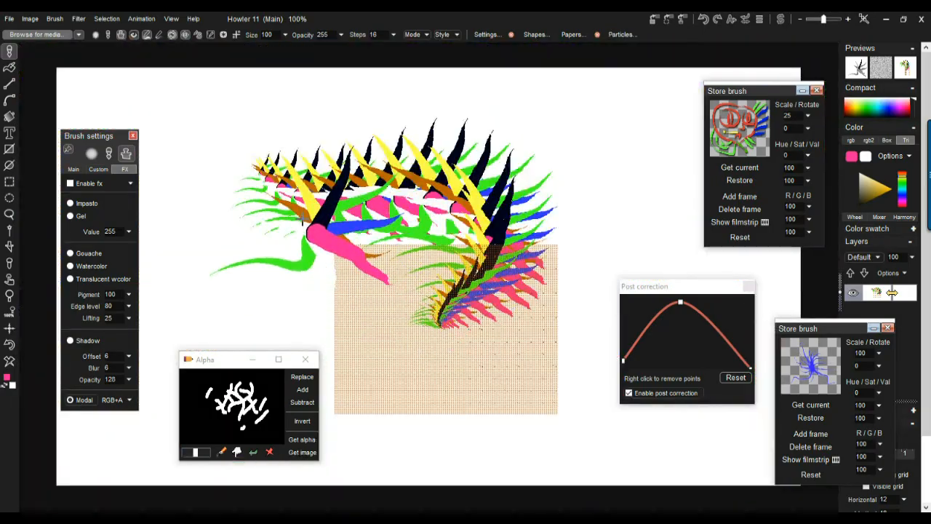
scroll(400, 291, "up", 1)
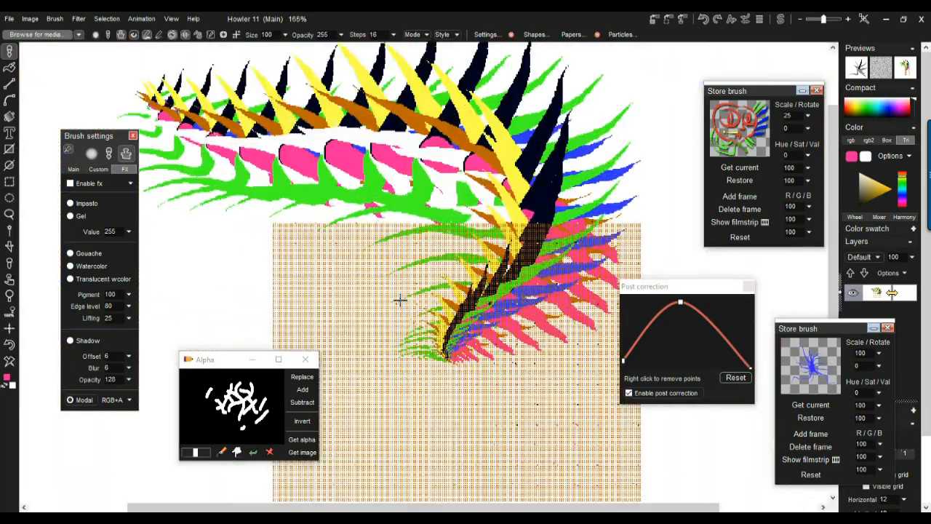
- Raise the end point of the post-correction curve and paint winding strokes with the stored face brush, clearing the canvas between them
left_click_drag(750, 368, 751, 338)
left_click(742, 134)
mouse_move(330, 258)
left_mouse_down()
mouse_move(324, 291)
mouse_move(554, 224)
left_mouse_up()
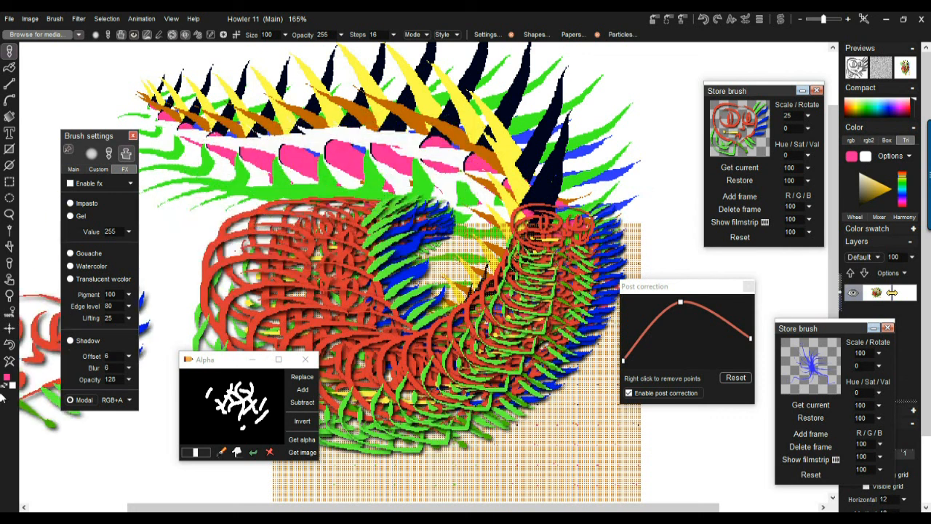
left_click(9, 361)
mouse_move(264, 160)
left_mouse_down()
mouse_move(348, 343)
mouse_move(584, 413)
left_mouse_up()
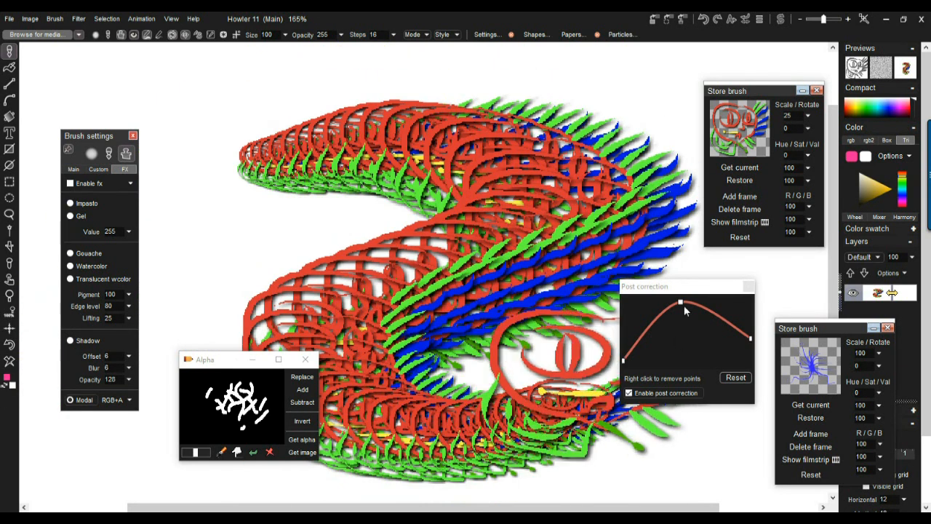
- Reshape the post-correction curve into a symmetrical arch, with both end points at zero and a high middle point
left_click_drag(683, 311, 683, 345)
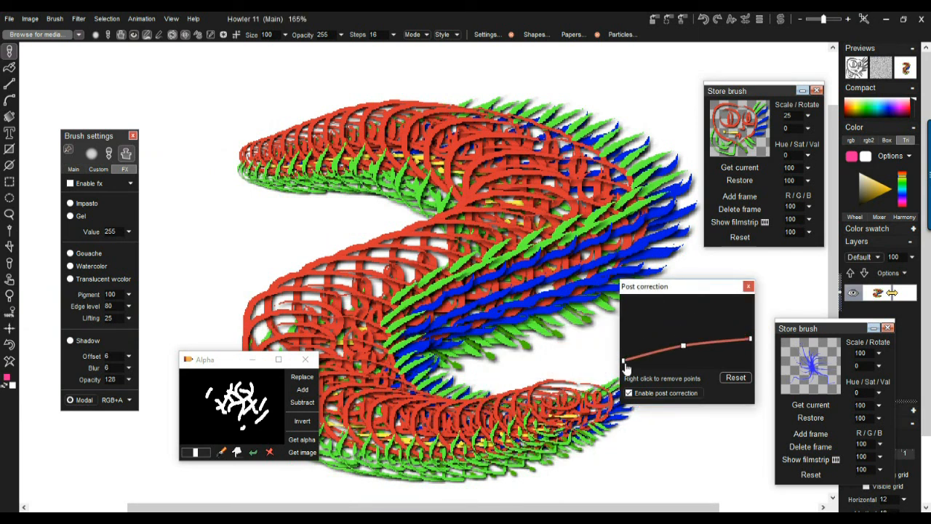
left_click_drag(624, 365, 635, 383)
left_click_drag(683, 348, 680, 311)
left_click_drag(750, 339, 751, 369)
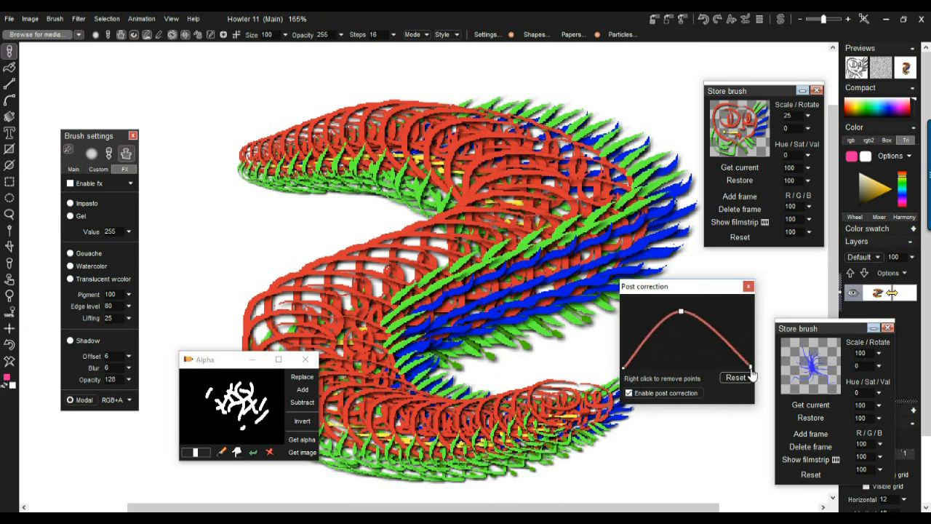
- Clear the canvas and paint an S-shaped face-brush stroke tapering at both ends, and move the post-correction window clear of the artwork
left_click(13, 365)
mouse_move(269, 182)
left_mouse_down()
mouse_move(280, 153)
mouse_move(411, 203)
mouse_move(519, 388)
mouse_move(751, 369)
mouse_move(725, 373)
left_mouse_up()
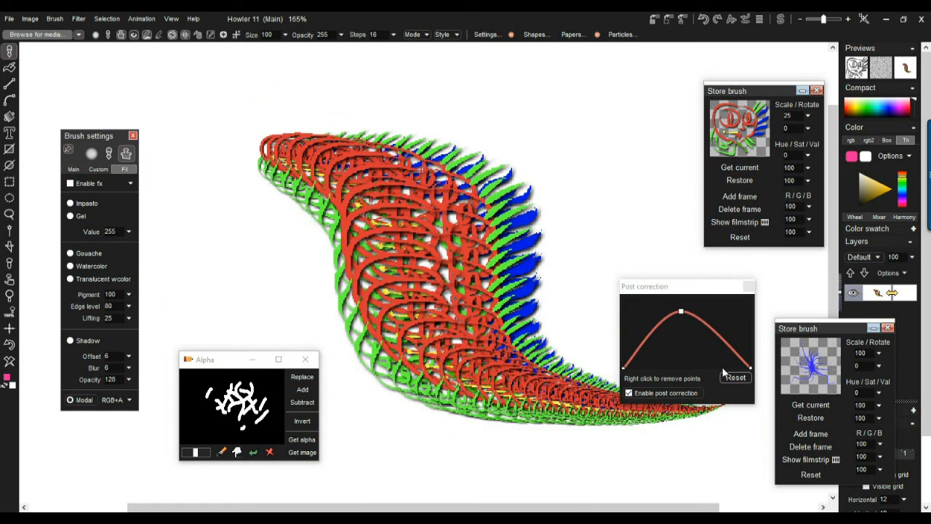
left_click_drag(647, 286, 768, 248)
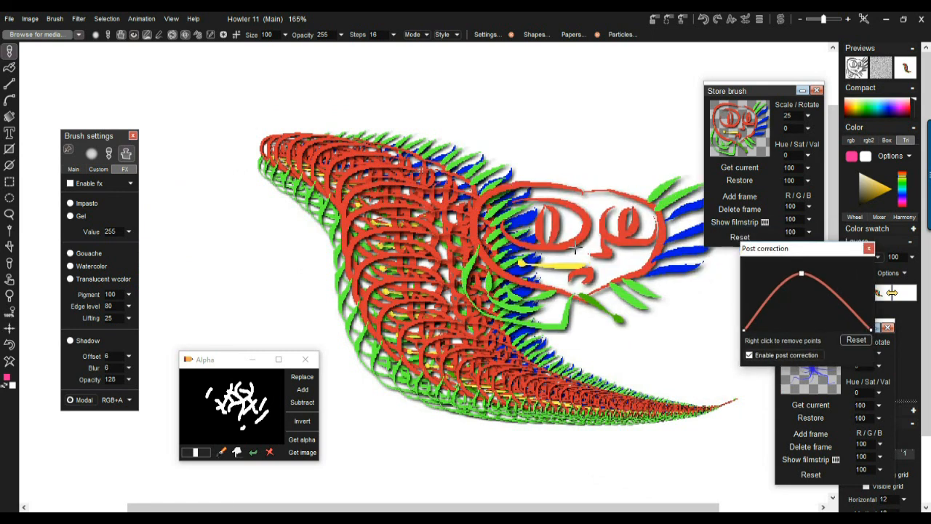
- Paint two long serpentine strokes with the face brush, clearing the canvas before each one
left_click(10, 363)
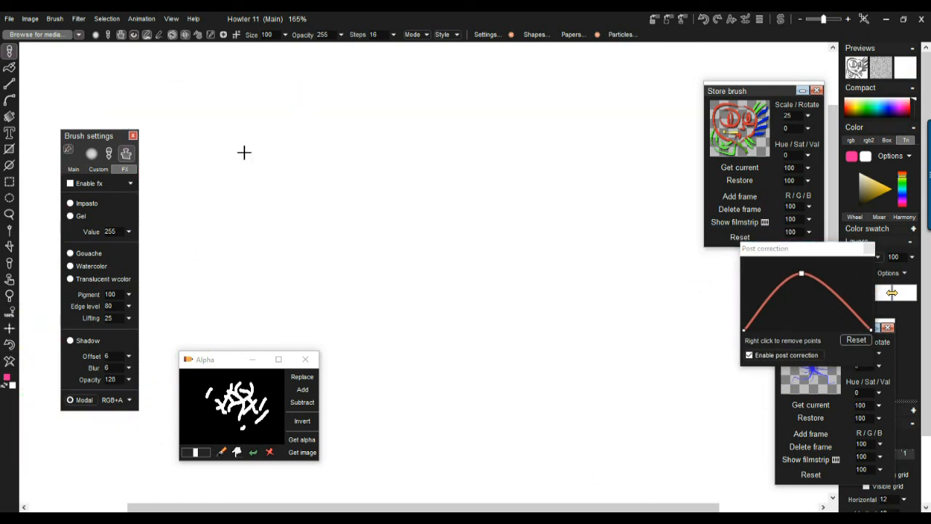
mouse_move(244, 153)
left_mouse_down()
mouse_move(423, 208)
mouse_move(457, 399)
mouse_move(731, 364)
left_mouse_up()
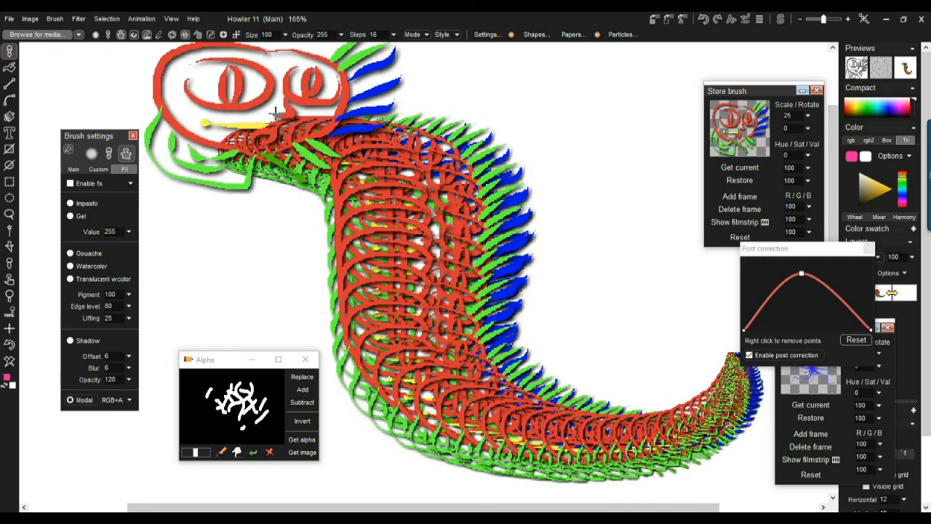
left_click(10, 362)
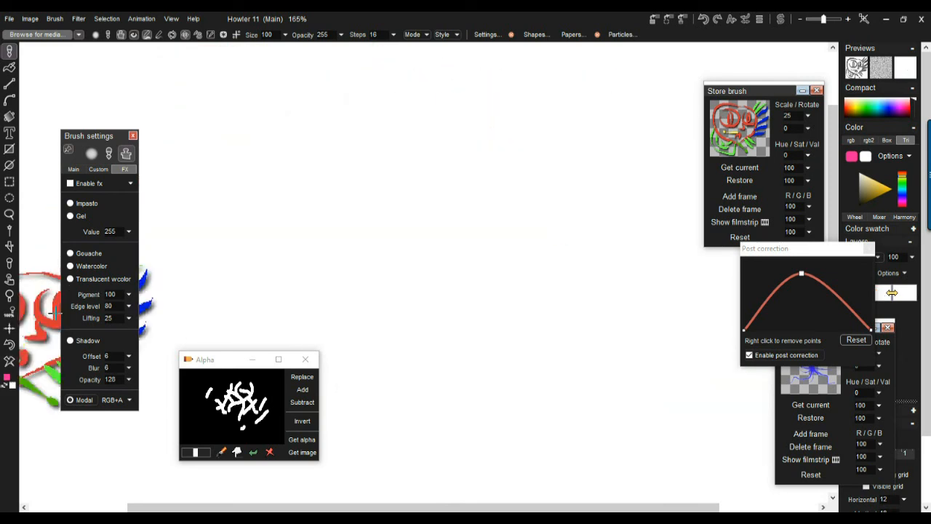
mouse_move(233, 130)
left_mouse_down()
mouse_move(275, 337)
mouse_move(601, 286)
mouse_move(629, 120)
left_mouse_up()
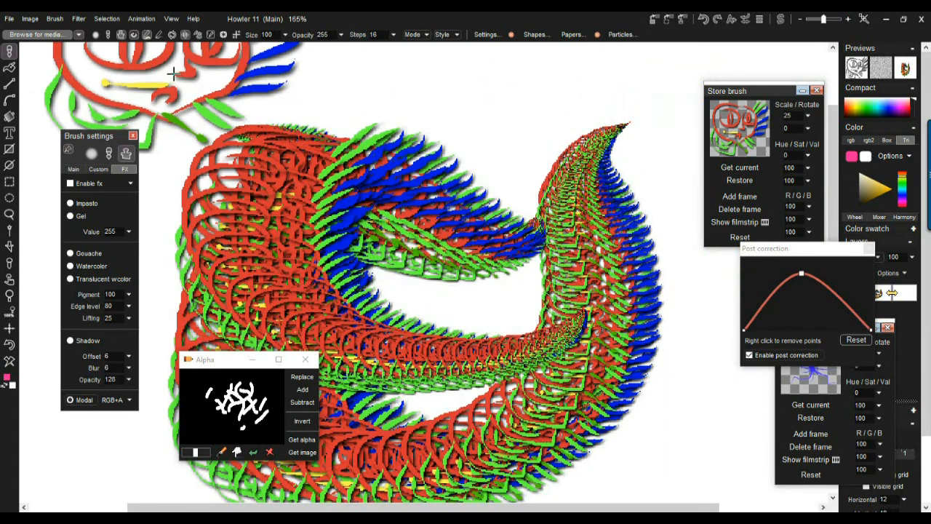
- Show the custom brush settings and paint circling strokes with the face brush rotating along the path, clearing the canvas between them
left_click(96, 168)
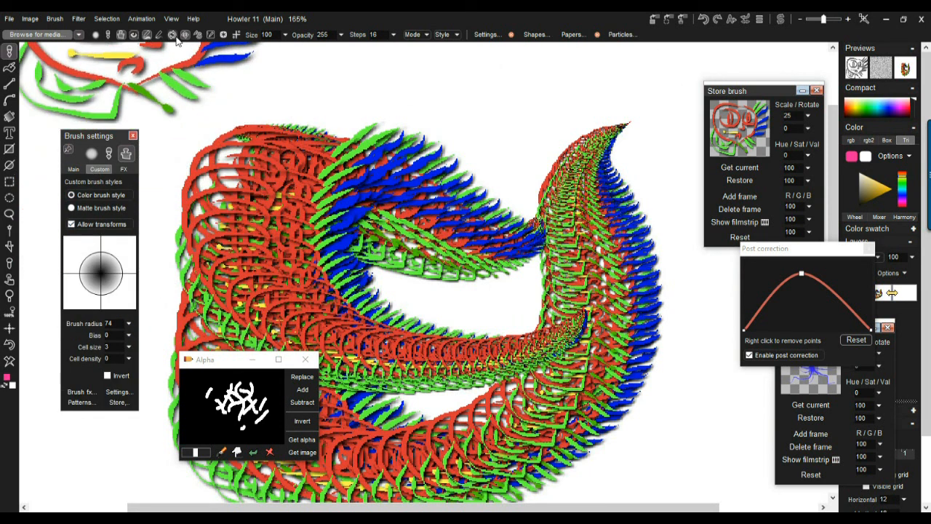
mouse_move(175, 73)
left_mouse_down()
mouse_move(240, 124)
mouse_move(357, 104)
mouse_move(507, 295)
mouse_move(364, 160)
left_mouse_up()
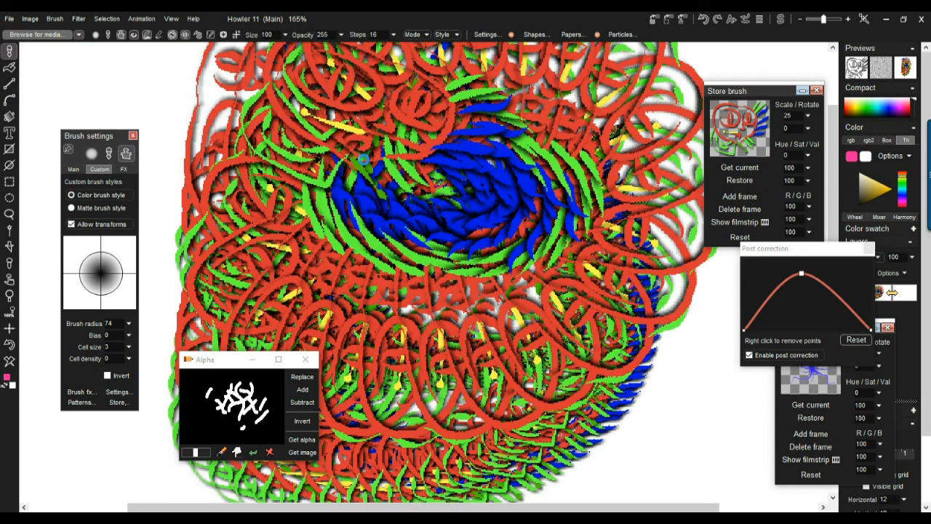
left_click(10, 361)
mouse_move(342, 160)
left_mouse_down()
mouse_move(276, 129)
mouse_move(255, 134)
mouse_move(404, 379)
mouse_move(645, 293)
mouse_move(546, 126)
mouse_move(358, 131)
mouse_move(415, 208)
mouse_move(479, 333)
mouse_move(500, 232)
left_mouse_up()
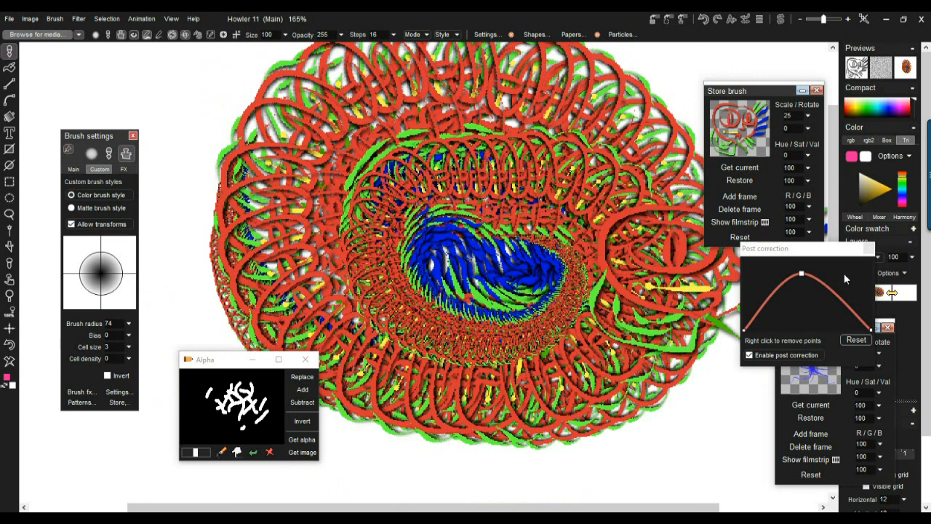
- Move the post-correction window away from the artwork and clear the canvas
mouse_move(781, 250)
left_mouse_down()
mouse_move(683, 254)
mouse_move(196, 70)
mouse_move(120, 57)
mouse_move(248, 69)
left_mouse_up()
left_click_drag(783, 354, 824, 223)
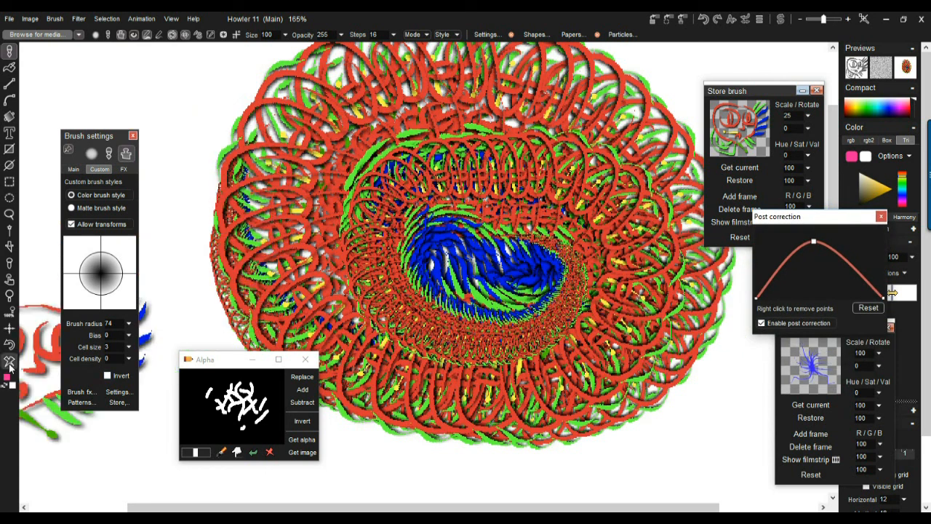
left_click(9, 361)
- Set the brush's modal effect to Paint on RGB and Alpha and cover the canvas centre with overlapping face-brush strokes
left_click(123, 169)
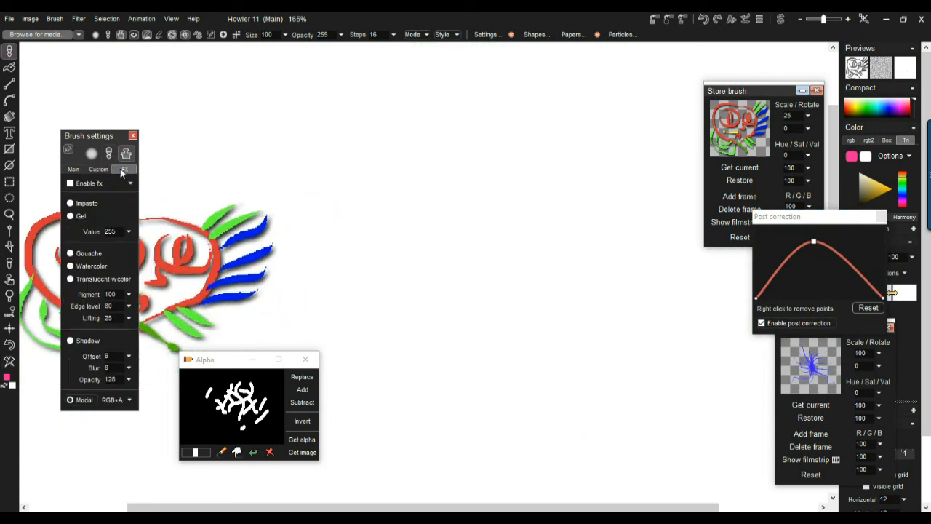
left_click(117, 405)
left_click(185, 488)
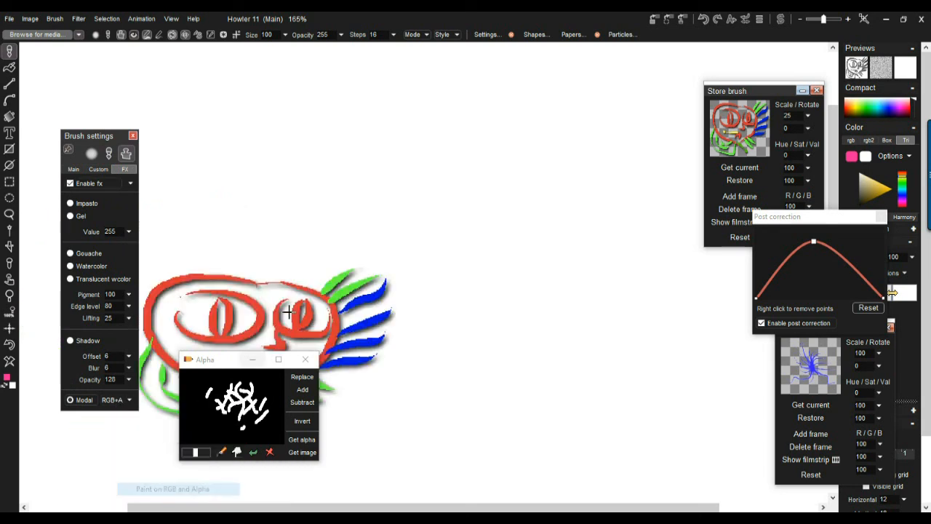
mouse_move(322, 180)
left_mouse_down()
mouse_move(308, 228)
mouse_move(584, 240)
mouse_move(630, 302)
mouse_move(608, 287)
left_mouse_up()
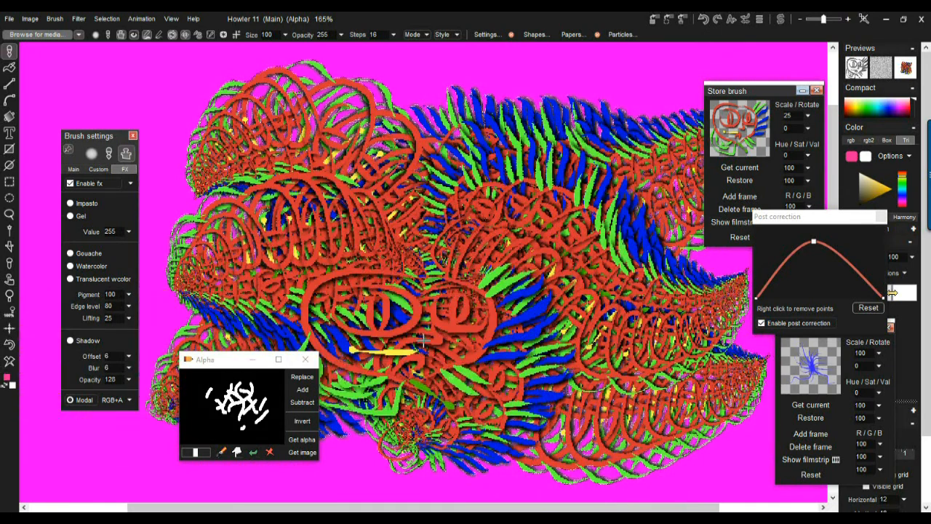
- Use the selected multicoloured painting as a new custom brush
scroll(421, 339, "down", 4)
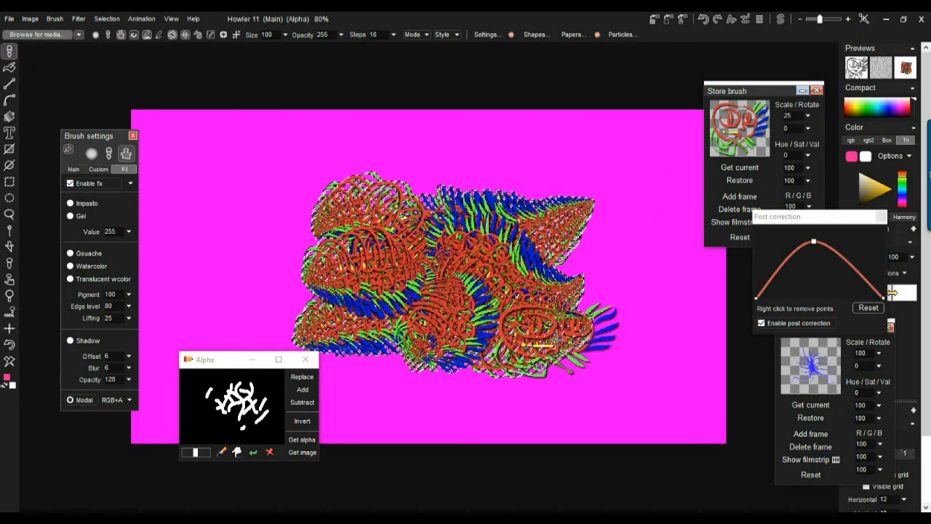
scroll(339, 239, "up", 5)
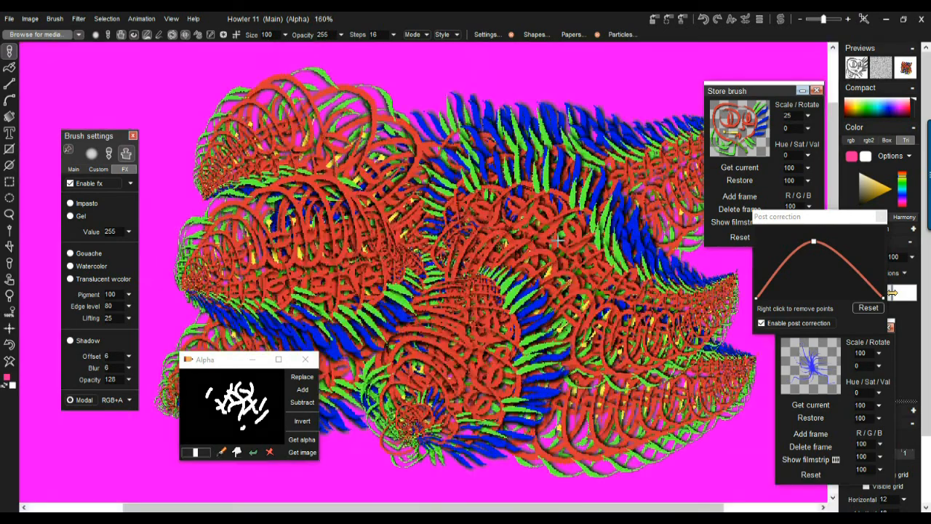
scroll(556, 240, "down", 4)
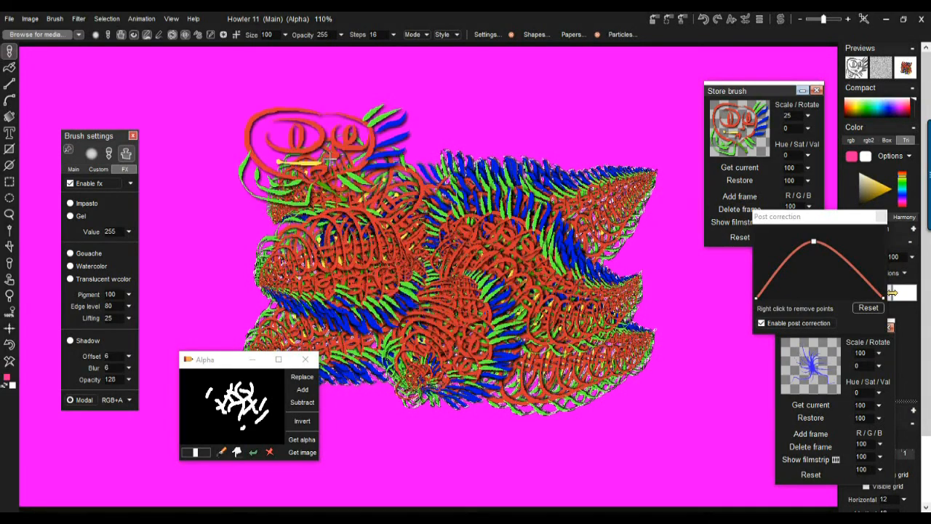
scroll(250, 153, "up", 3)
scroll(375, 189, "down", 3)
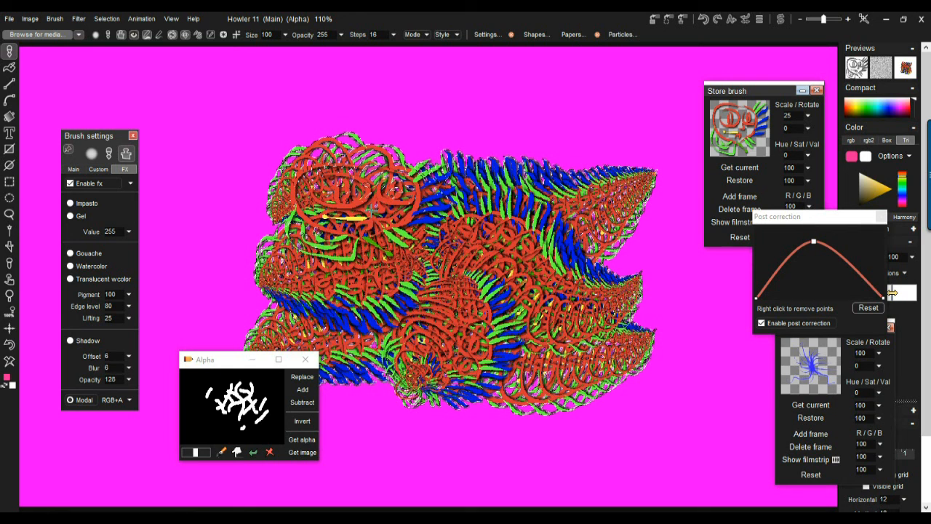
left_click(56, 20)
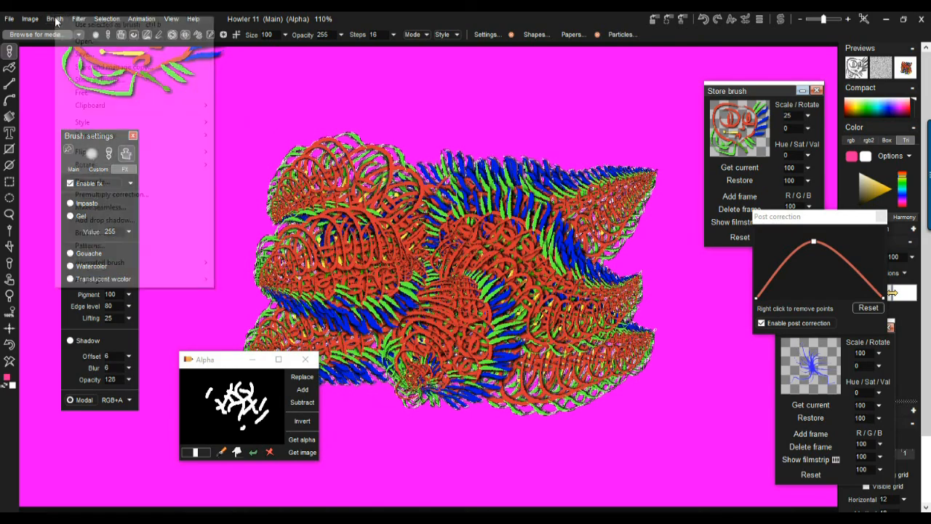
left_click(92, 25)
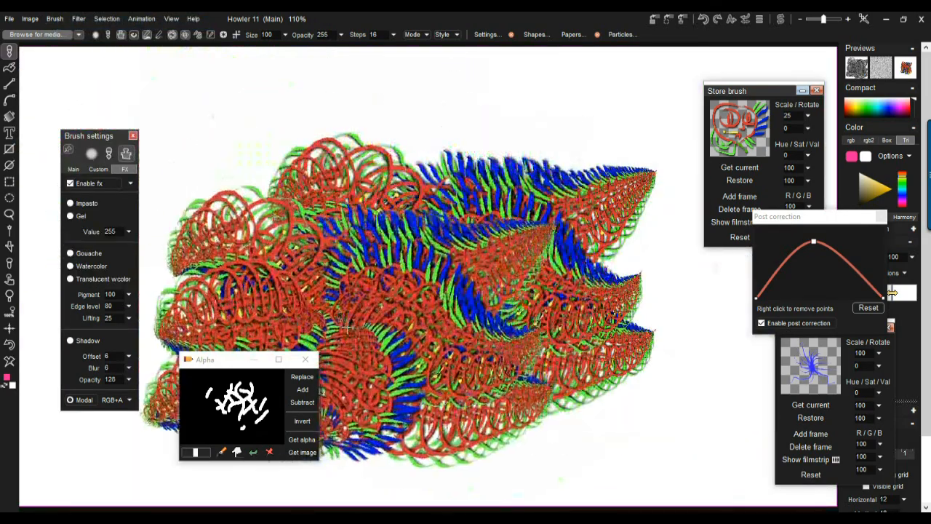
- Examine the line and shadow detail of the new custom brush over the painting up close
scroll(478, 185, "up", 5)
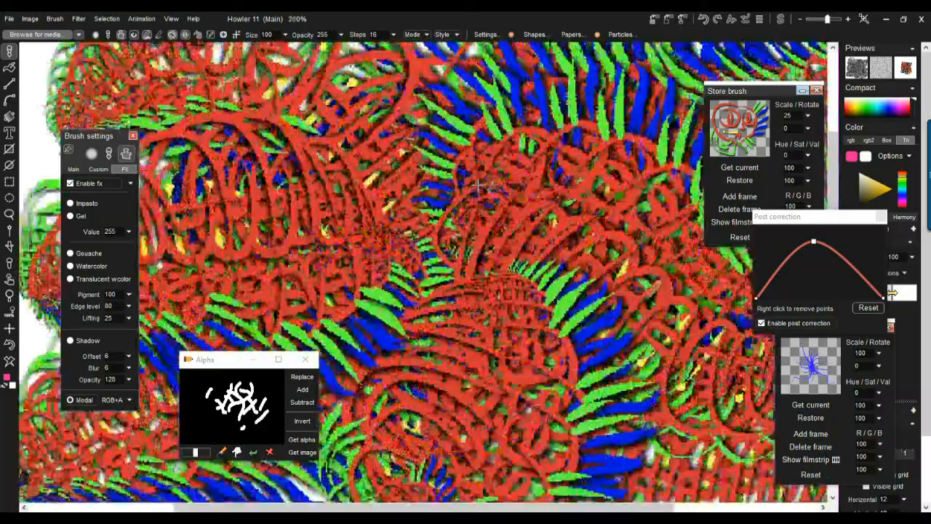
scroll(364, 353, "down", 5)
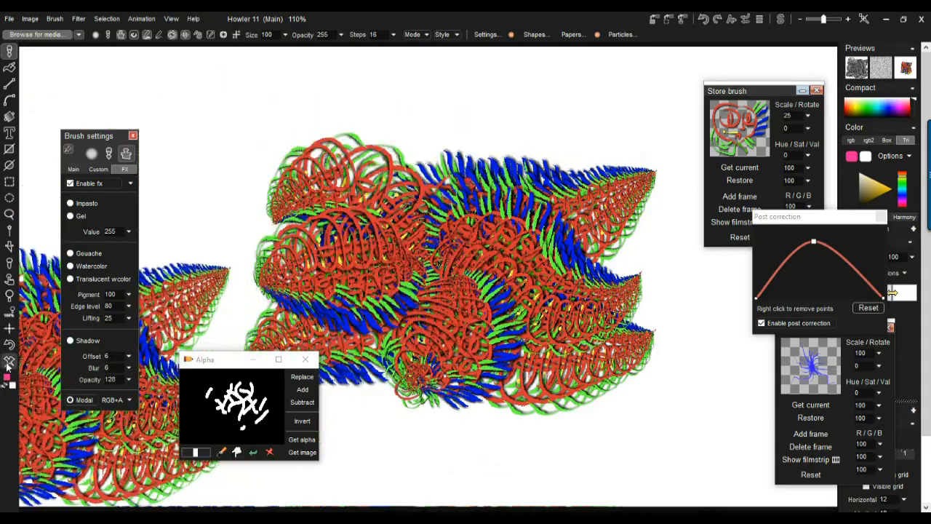
scroll(444, 261, "up", 5)
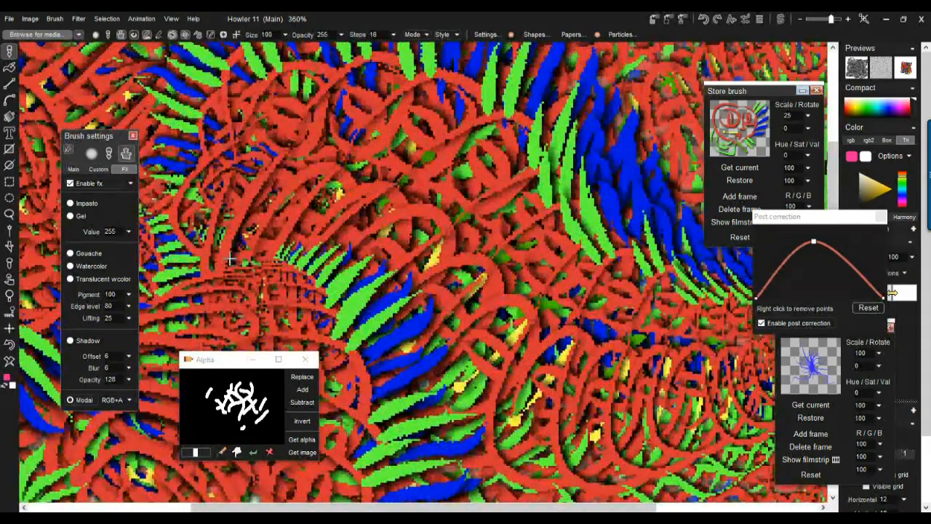
scroll(437, 248, "down", 1)
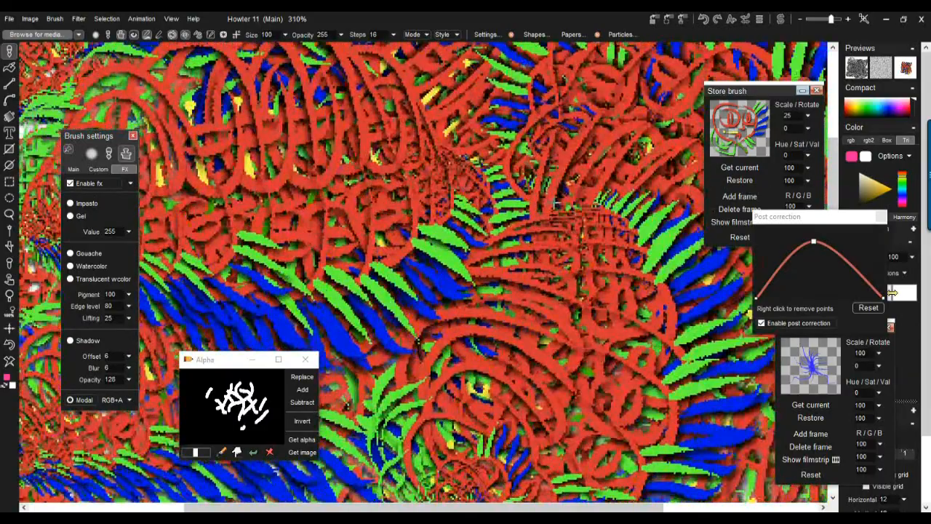
scroll(432, 240, "up", 4)
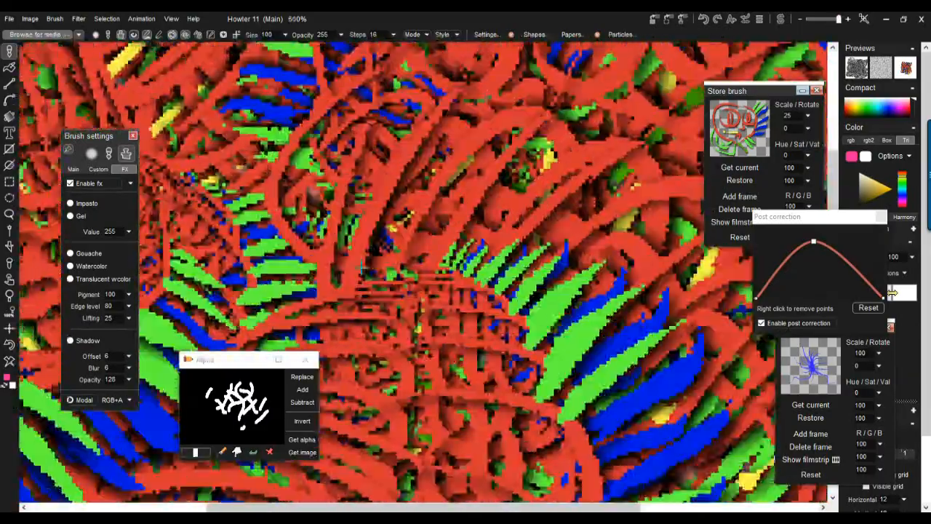
scroll(359, 270, "down", 5)
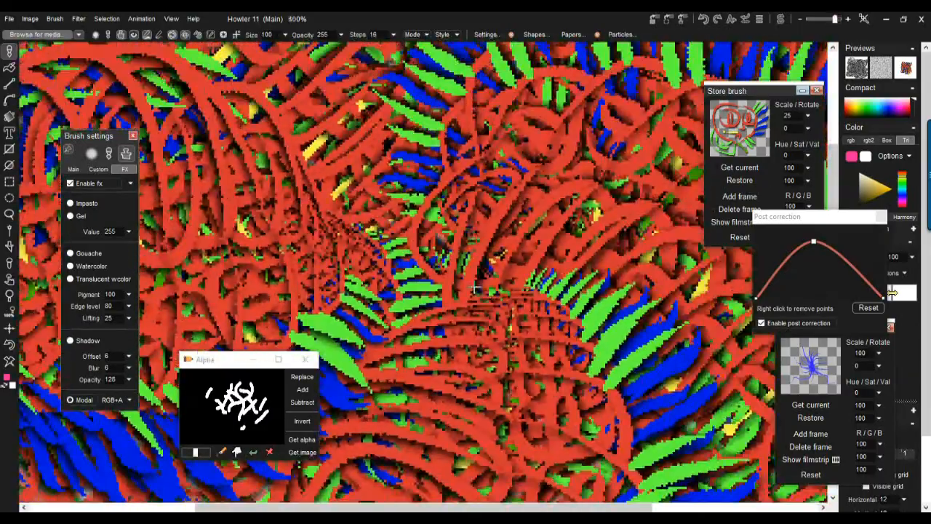
scroll(474, 286, "down", 3)
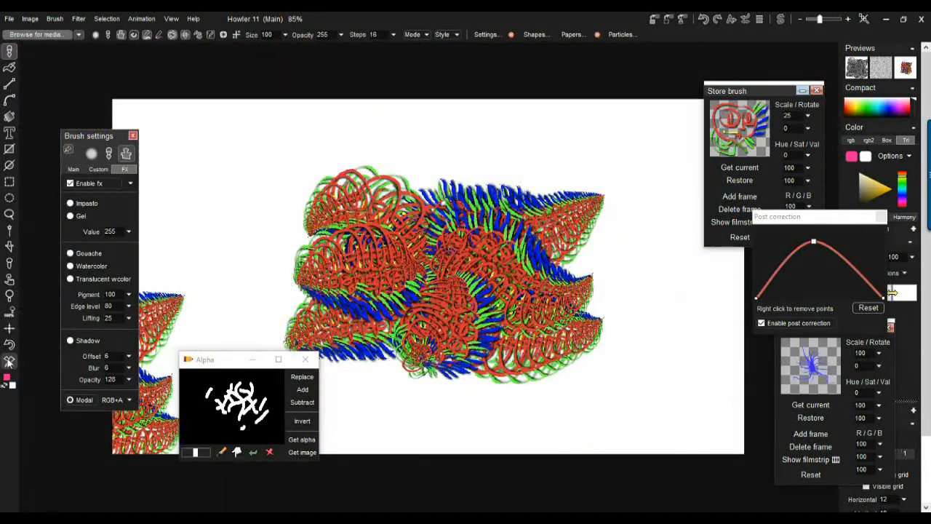
- Clear the canvas and select the Large airbrush preset
left_click(10, 360)
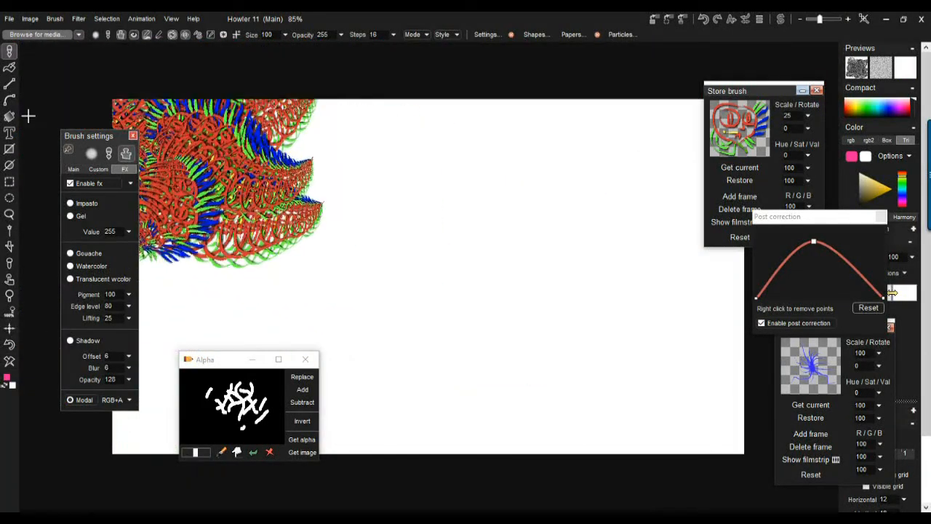
left_click(10, 51)
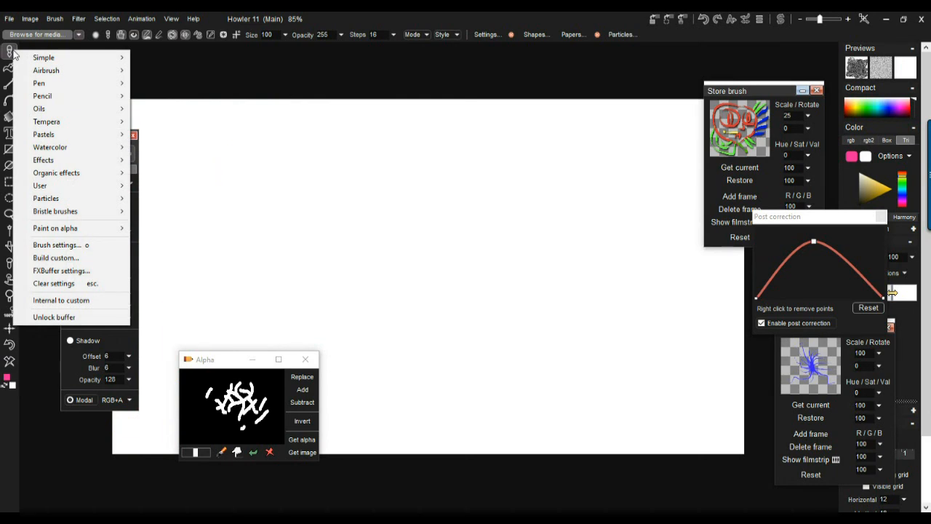
mouse_move(62, 70)
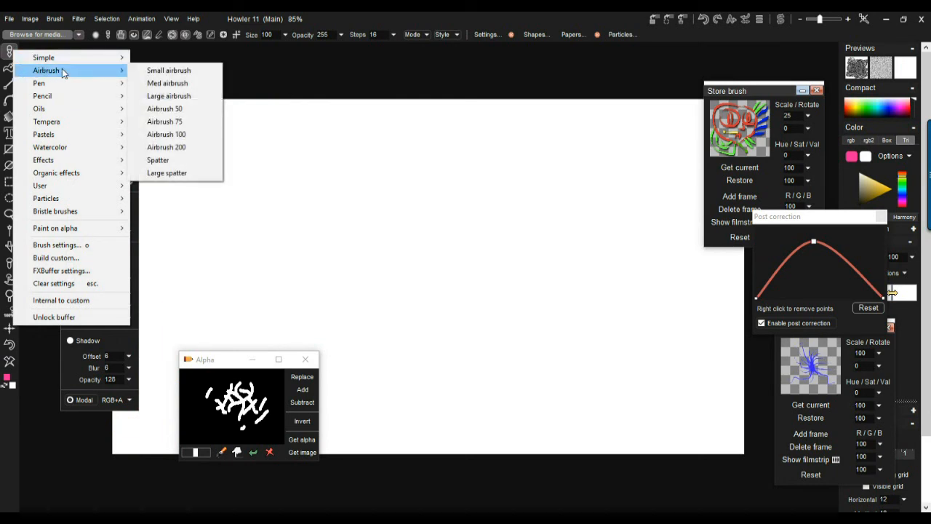
left_click(152, 96)
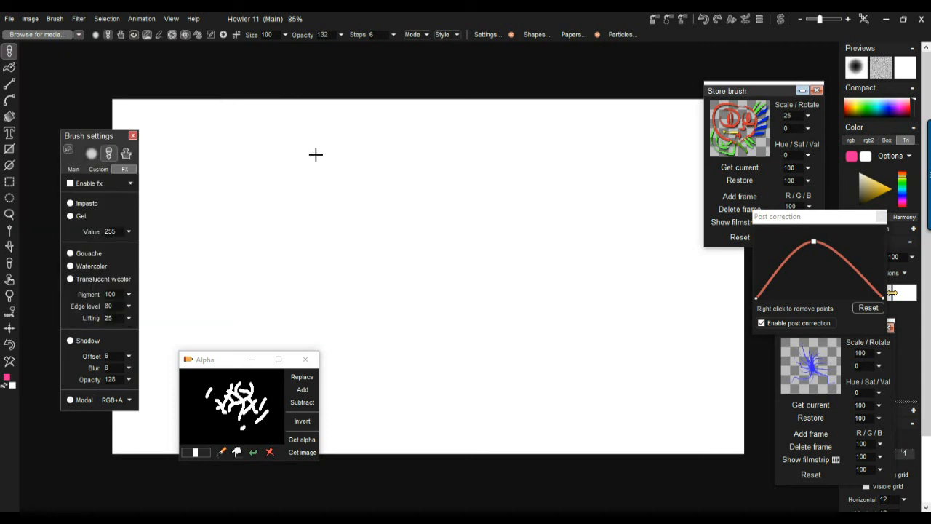
- Set the paint colour to green and paint two tapering strokes, moving the post-correction window clear of the canvas centre
left_click_drag(852, 104, 867, 104)
left_click_drag(429, 282, 568, 206)
mouse_move(804, 216)
left_mouse_down()
mouse_move(653, 305)
mouse_move(737, 373)
mouse_move(755, 366)
left_mouse_up()
left_click_drag(459, 277, 618, 256)
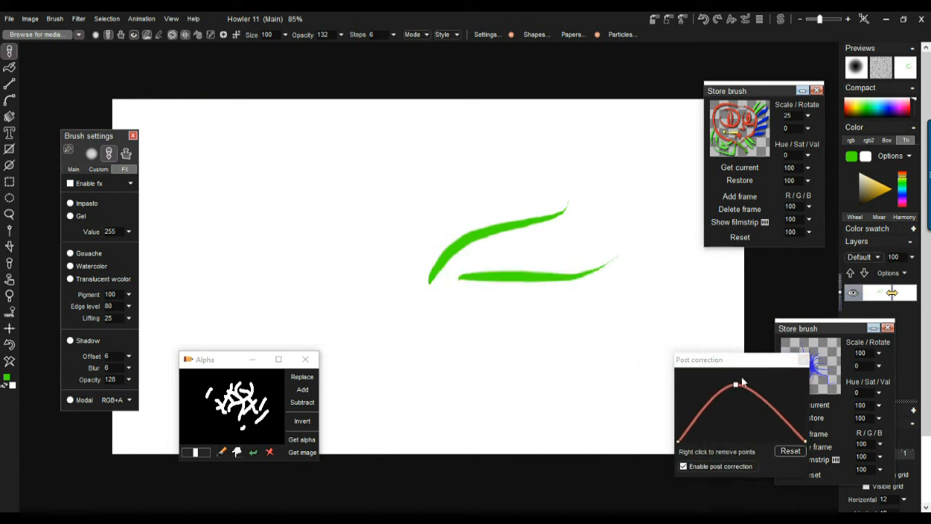
- Reshape the post-correction curve with an early high peak and an added low point on its falling side
left_click(678, 442)
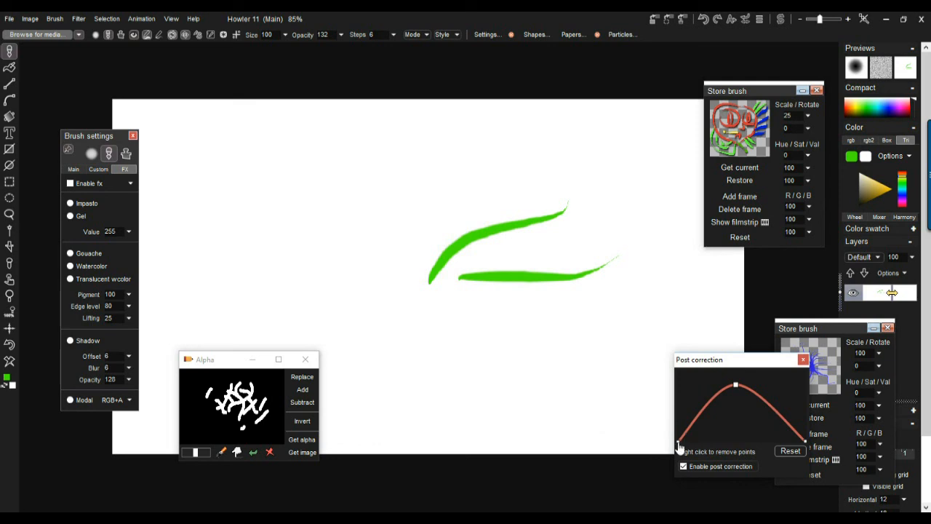
mouse_move(677, 443)
left_mouse_down()
mouse_move(679, 398)
mouse_move(680, 455)
left_mouse_up()
left_click_drag(734, 384, 704, 376)
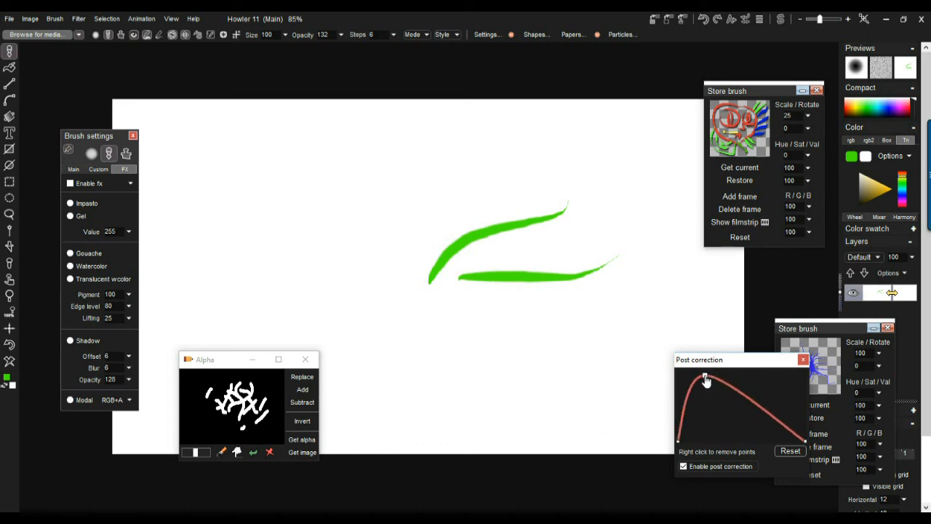
left_click_drag(747, 396, 748, 423)
- Paint three upward-curving green strokes that start thick and taper into long thin tails
mouse_move(335, 247)
left_mouse_down()
mouse_move(452, 179)
mouse_move(631, 171)
left_mouse_up()
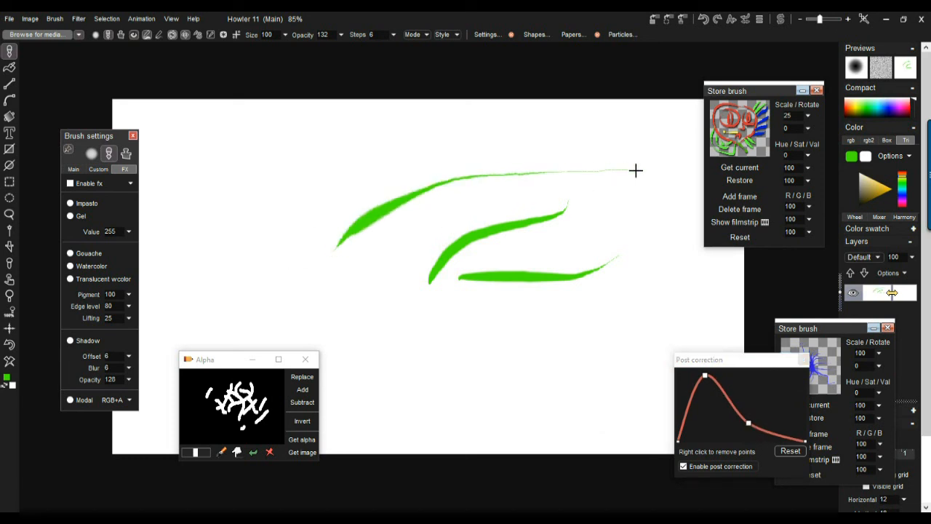
scroll(570, 167, "up", 4)
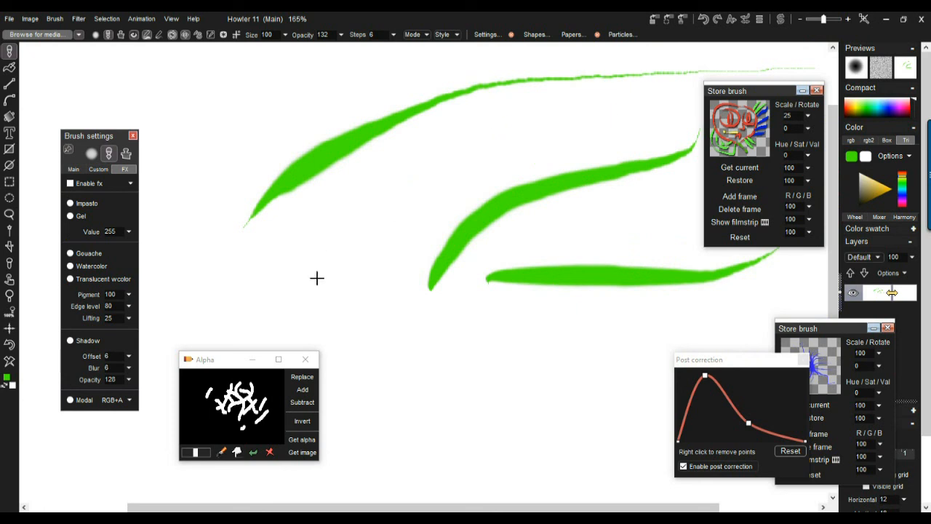
left_click_drag(313, 262, 511, 135)
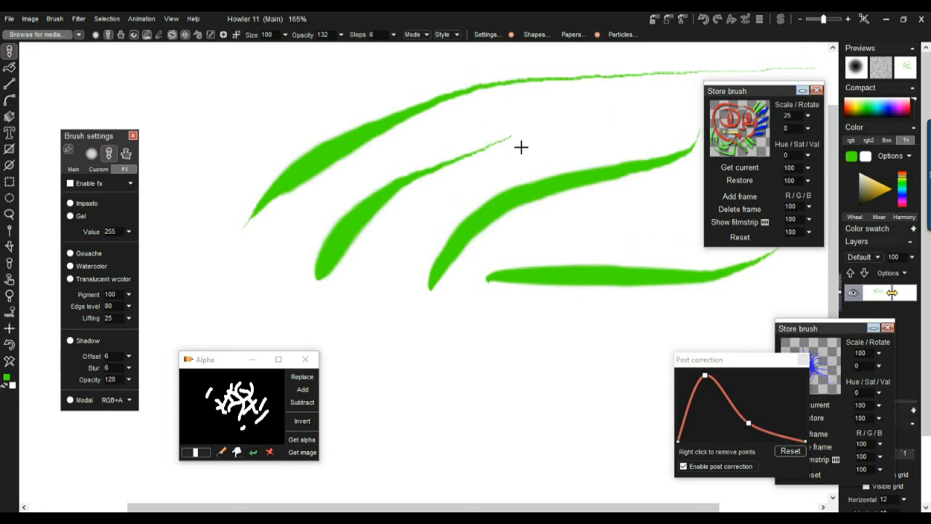
mouse_move(373, 316)
left_mouse_down()
mouse_move(457, 187)
mouse_move(598, 111)
left_mouse_up()
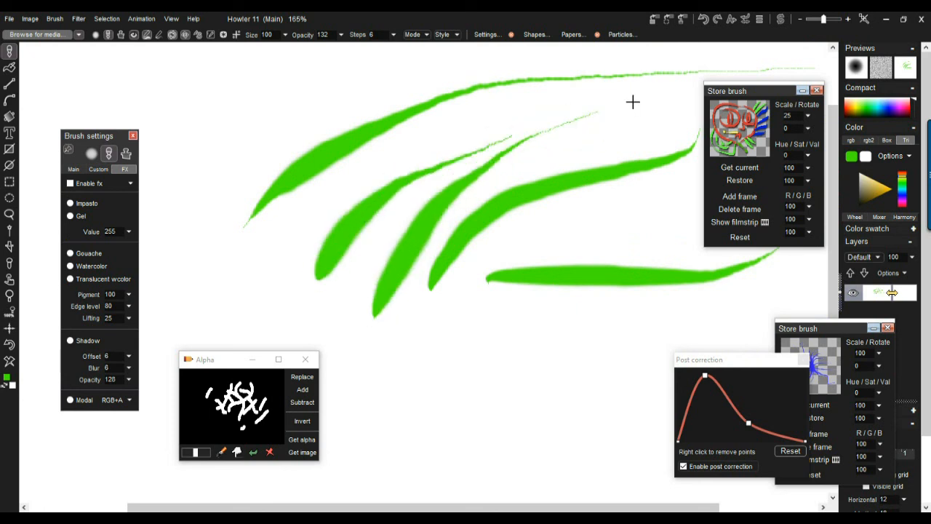
- Raise the post-correction curve's lower point and test it with a short green stroke before clearing the canvas
left_click_drag(749, 425, 765, 407)
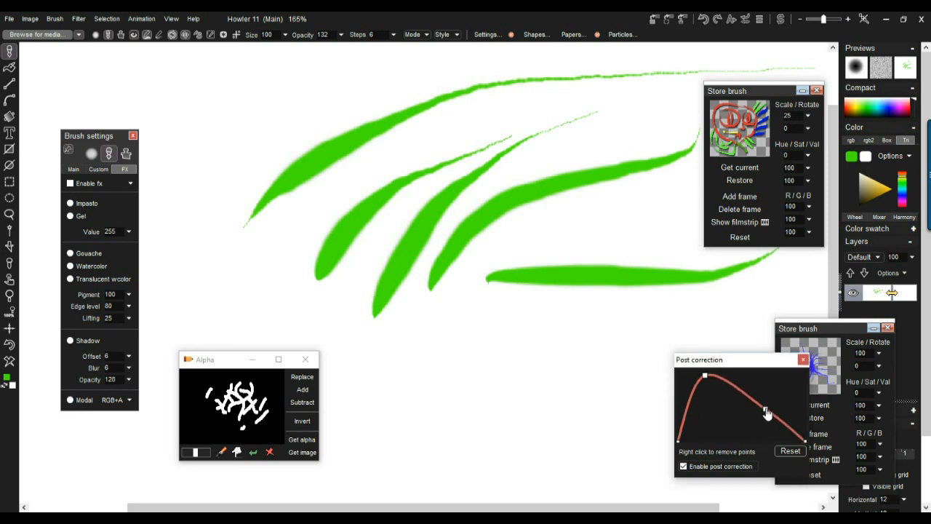
left_click_drag(435, 439, 536, 378)
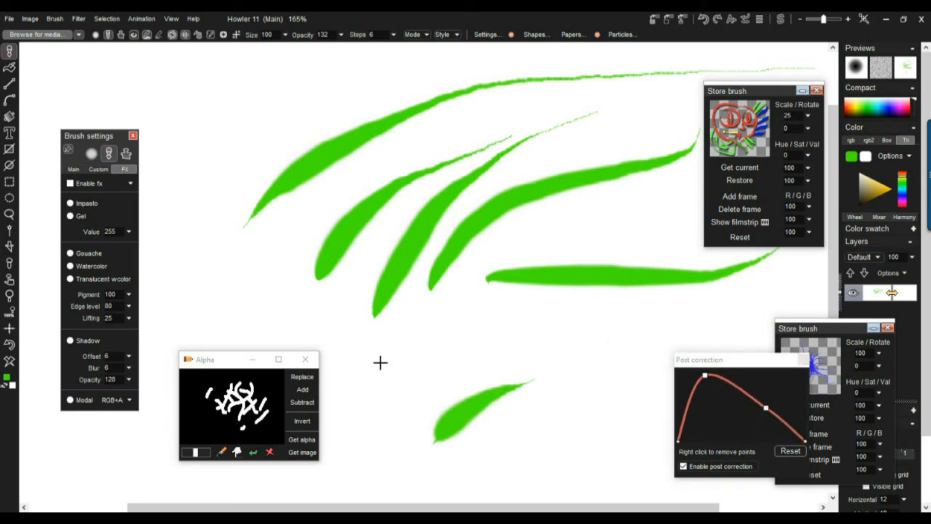
left_click(11, 363)
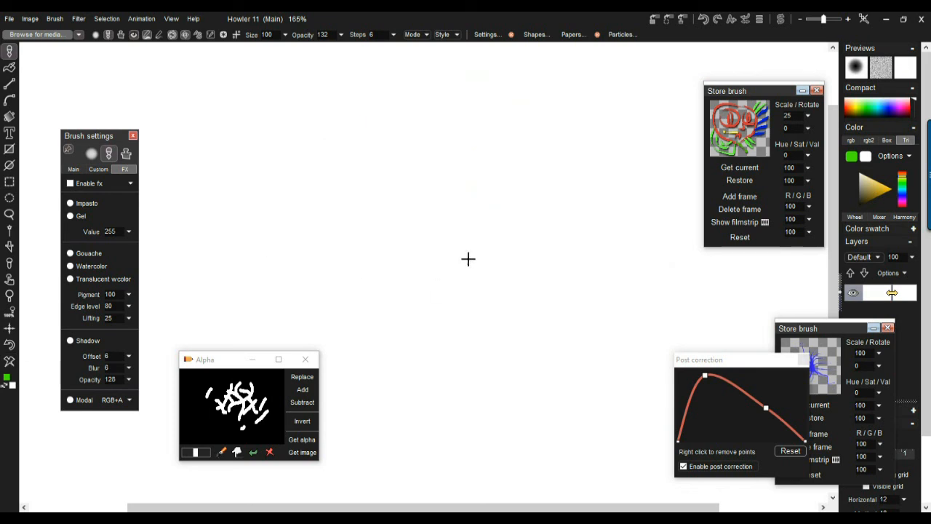
- Close the Alpha window and set the airbrush's modal effect to Paint on RGB and Alpha
left_click(305, 359)
left_click(127, 399)
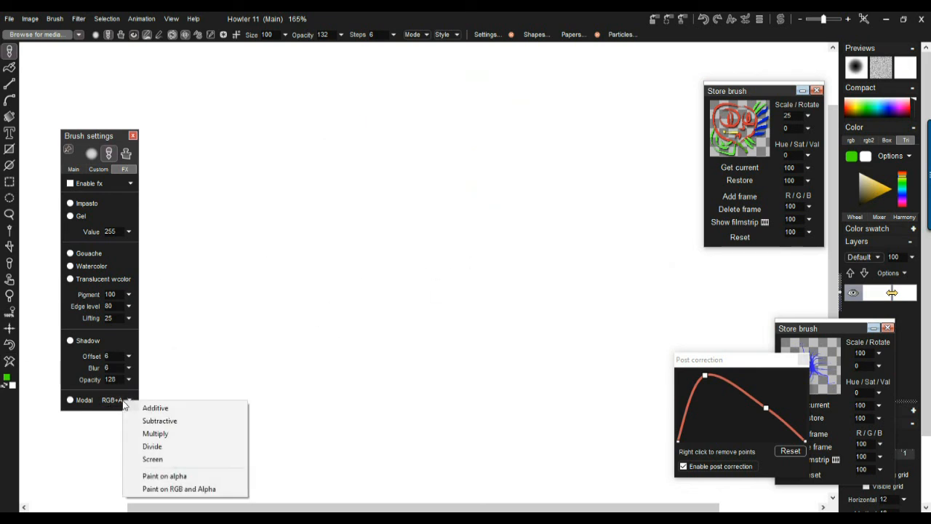
left_click(181, 492)
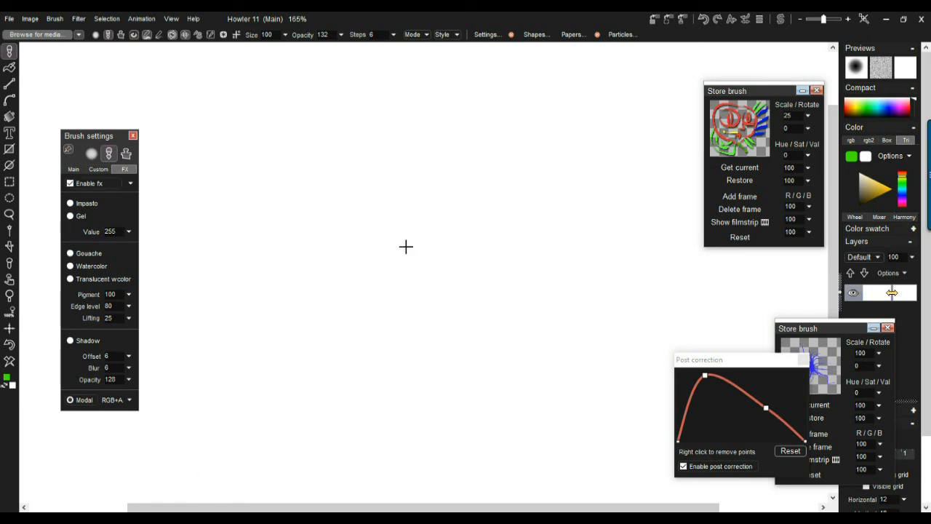
- Set the paint colour to orange and paint a long curved stroke tapering across the upper half of the canvas
left_click_drag(857, 102, 852, 103)
scroll(422, 274, "down", 5)
scroll(422, 274, "up", 1)
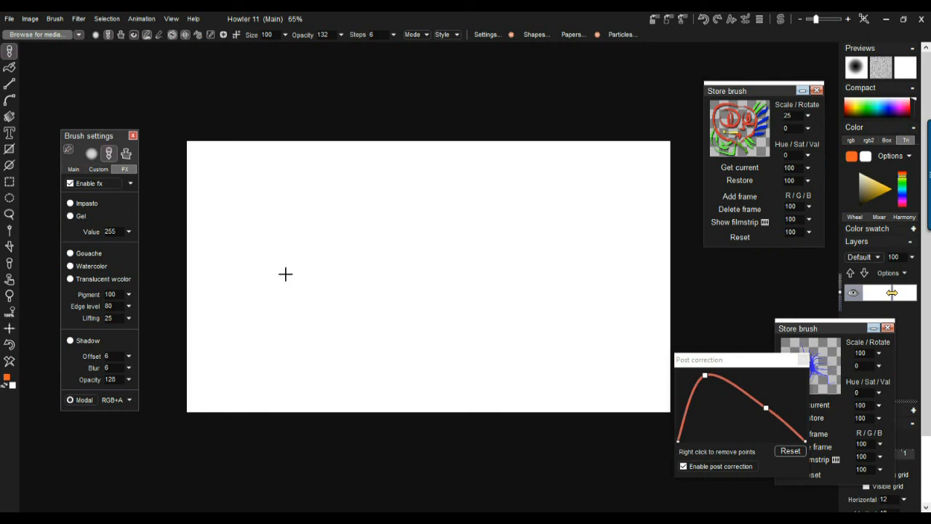
mouse_move(283, 278)
left_mouse_down()
mouse_move(322, 230)
mouse_move(394, 214)
mouse_move(585, 192)
left_mouse_up()
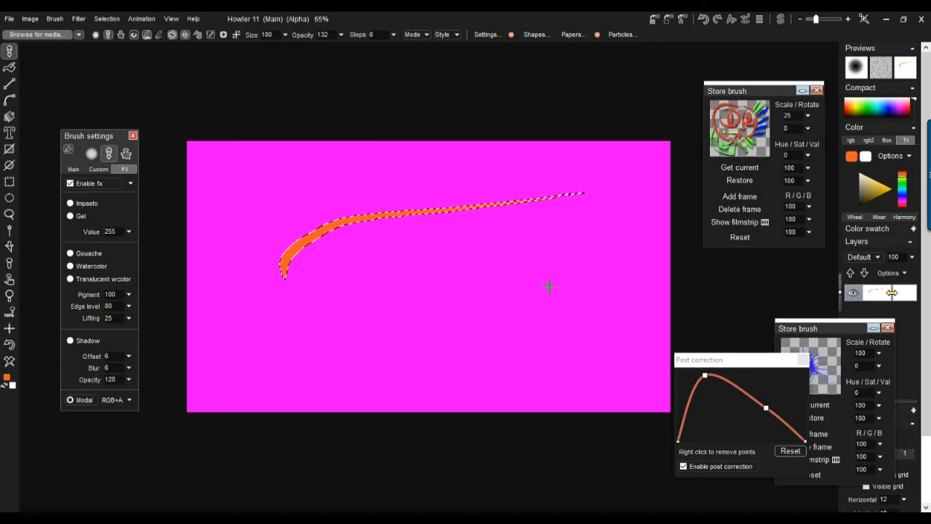
- Hide the selection overlay and paint five more orange tapering strokes fanning out from the thick end of the first stroke
left_click(109, 20)
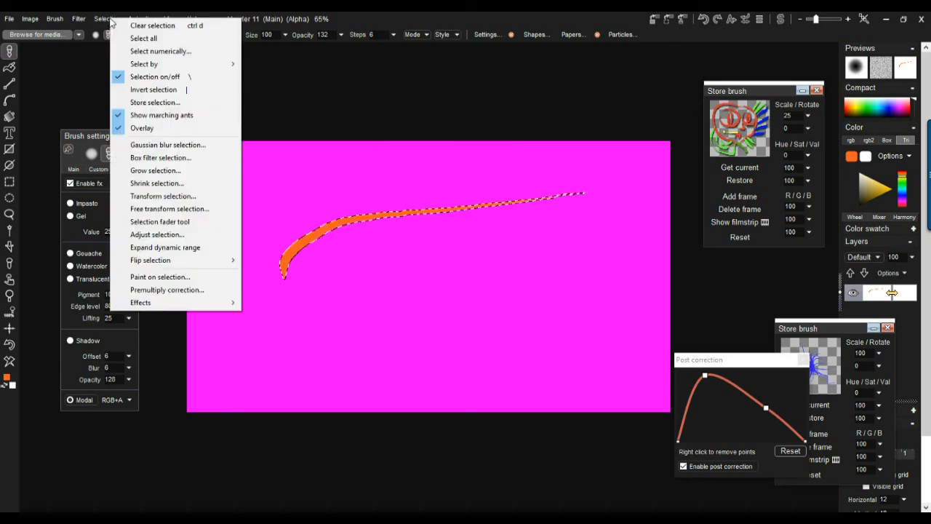
left_click(142, 128)
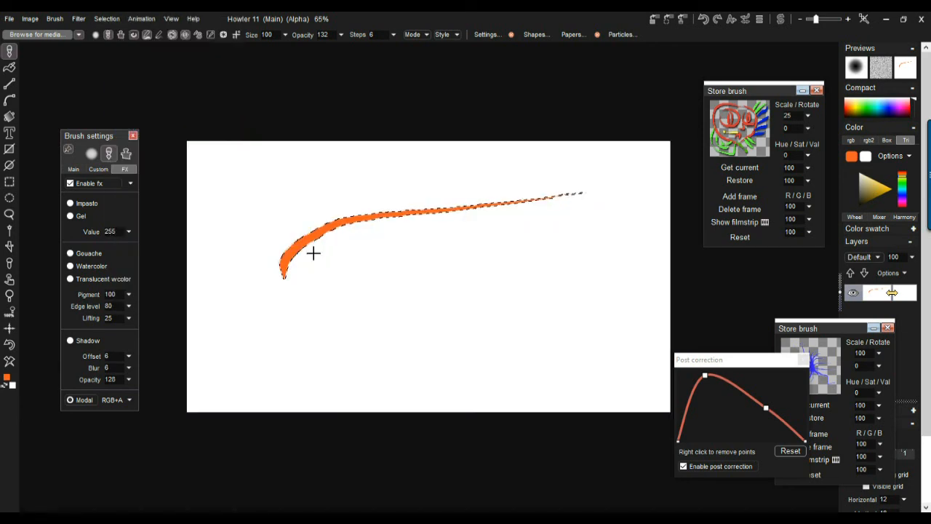
mouse_move(282, 275)
left_mouse_down()
mouse_move(325, 252)
mouse_move(488, 238)
mouse_move(614, 216)
left_mouse_up()
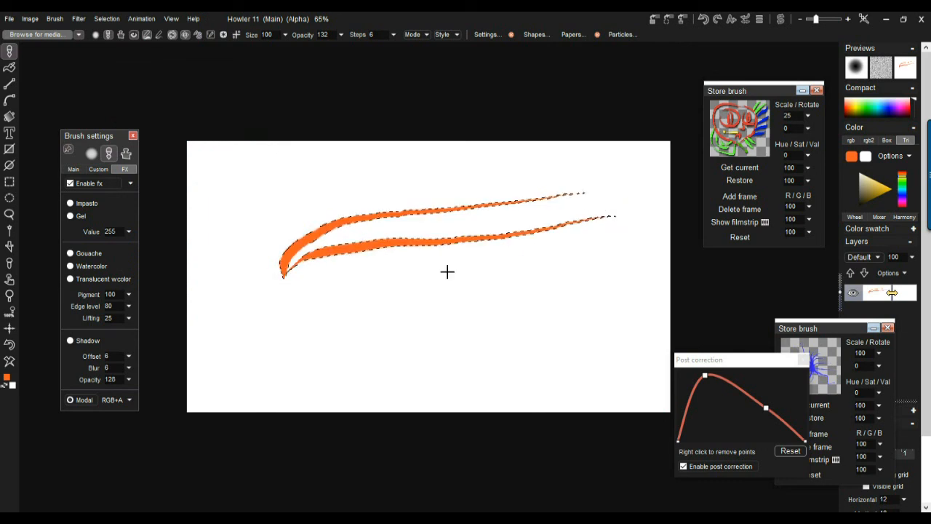
mouse_move(283, 270)
left_mouse_down()
mouse_move(565, 265)
mouse_move(627, 248)
left_mouse_up()
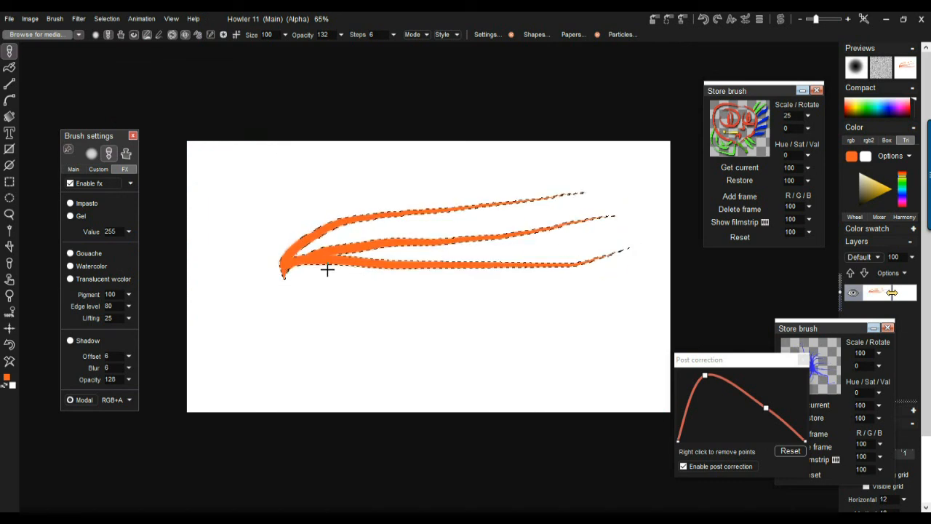
mouse_move(284, 274)
left_mouse_down()
mouse_move(611, 293)
mouse_move(287, 304)
mouse_move(636, 330)
left_mouse_up()
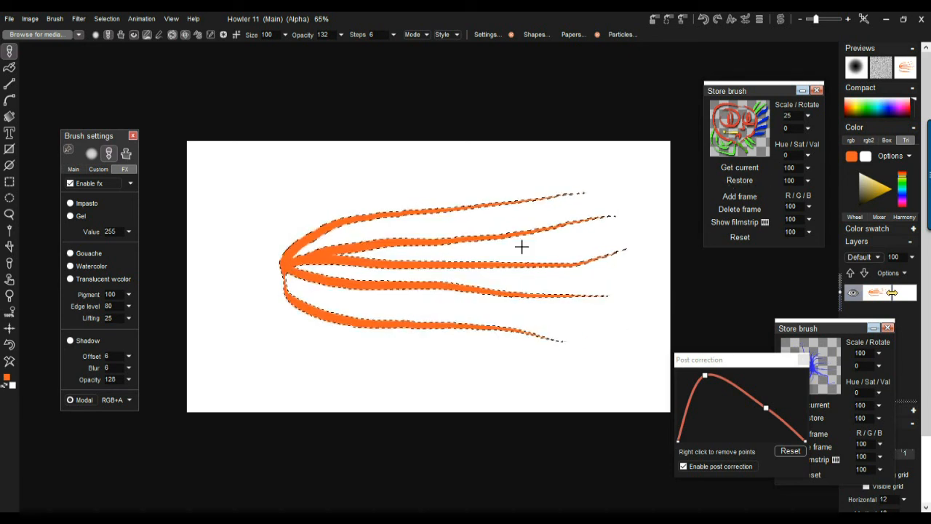
mouse_move(716, 359)
left_mouse_down()
mouse_move(619, 353)
mouse_move(705, 353)
left_mouse_up()
mouse_move(280, 266)
left_mouse_down()
mouse_move(254, 301)
mouse_move(416, 358)
left_mouse_up()
scroll(323, 285, "up", 3)
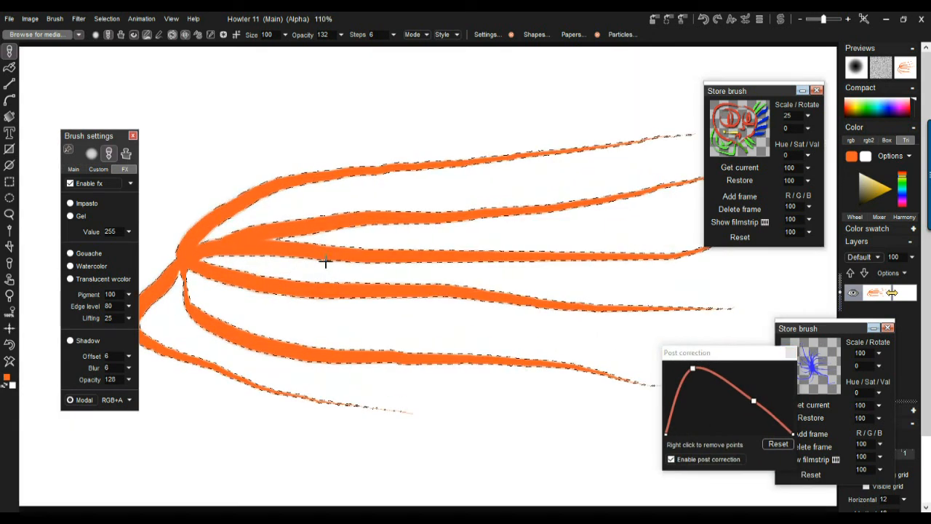
- Extend the orange fan with more strokes and overlay tapering green, blue and yellow strokes from the same origin
scroll(372, 265, "down", 4)
scroll(323, 265, "down", 2)
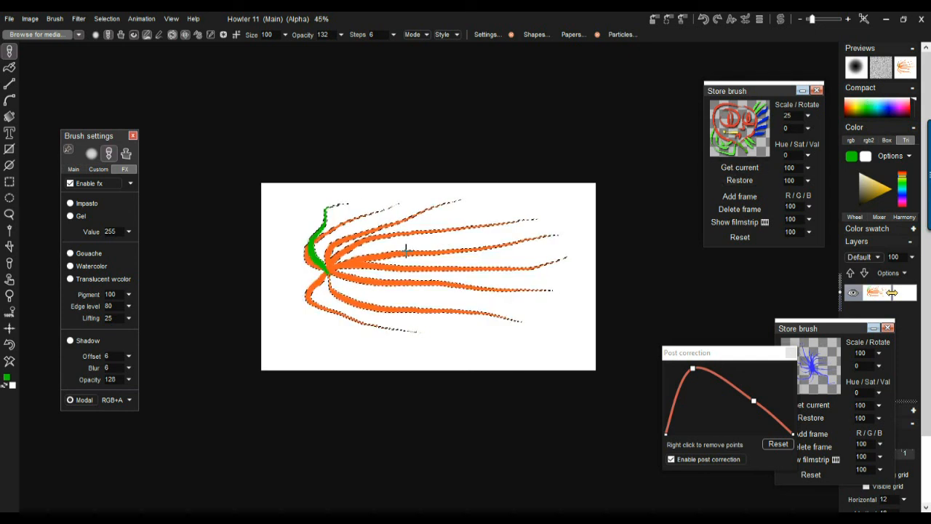
left_click(880, 102)
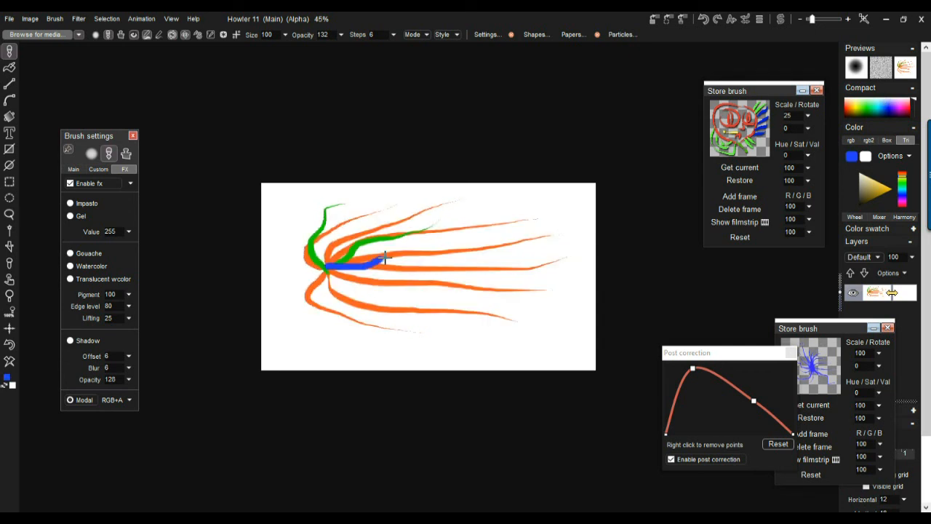
left_click_drag(858, 104, 855, 103)
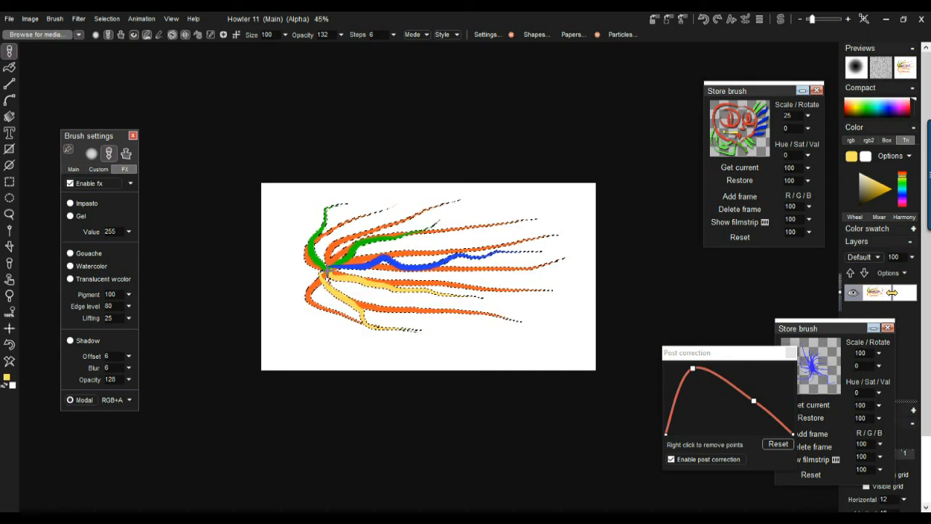
- Use the selected multicoloured stroke fan as a custom brush
scroll(444, 272, "up", 1)
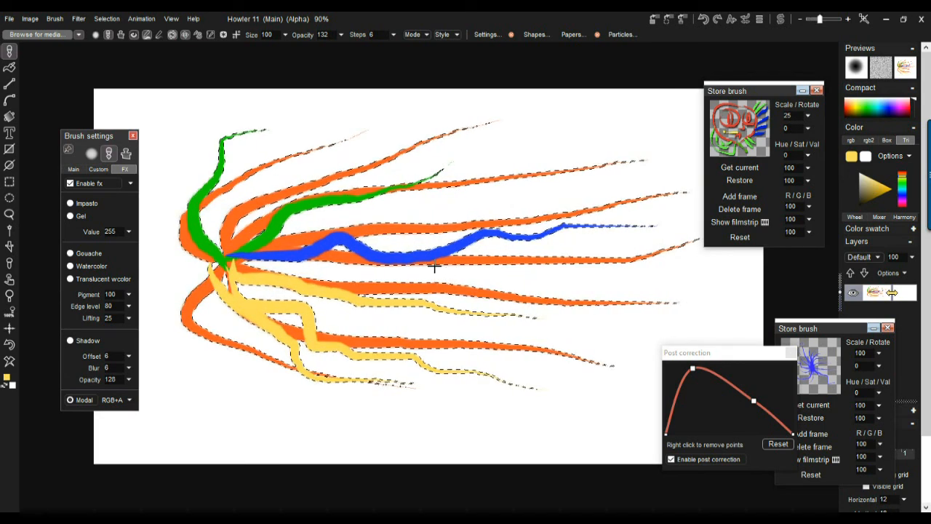
scroll(444, 272, "up", 2)
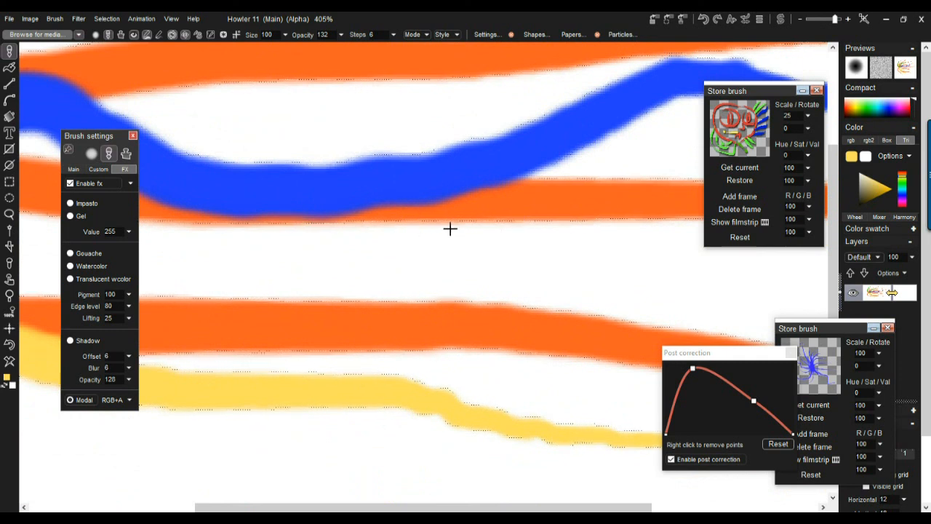
scroll(429, 298, "down", 4)
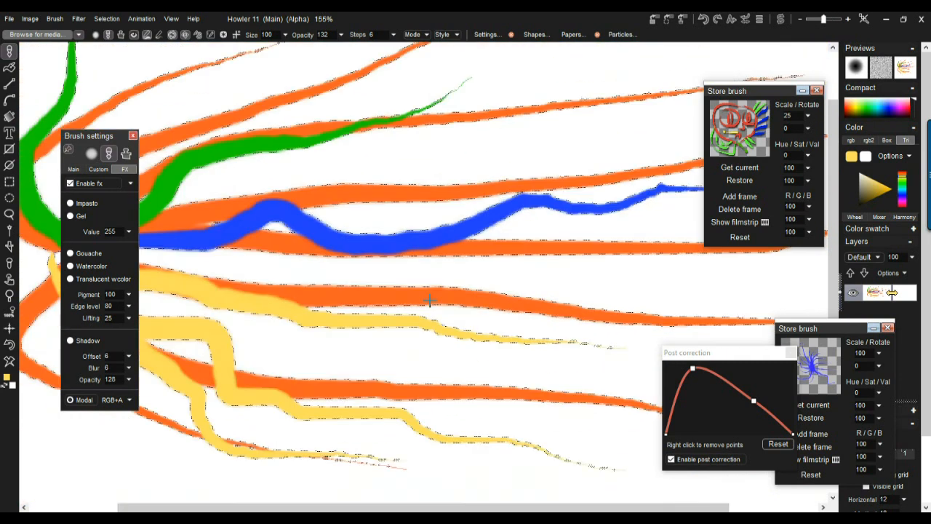
scroll(429, 298, "up", 1)
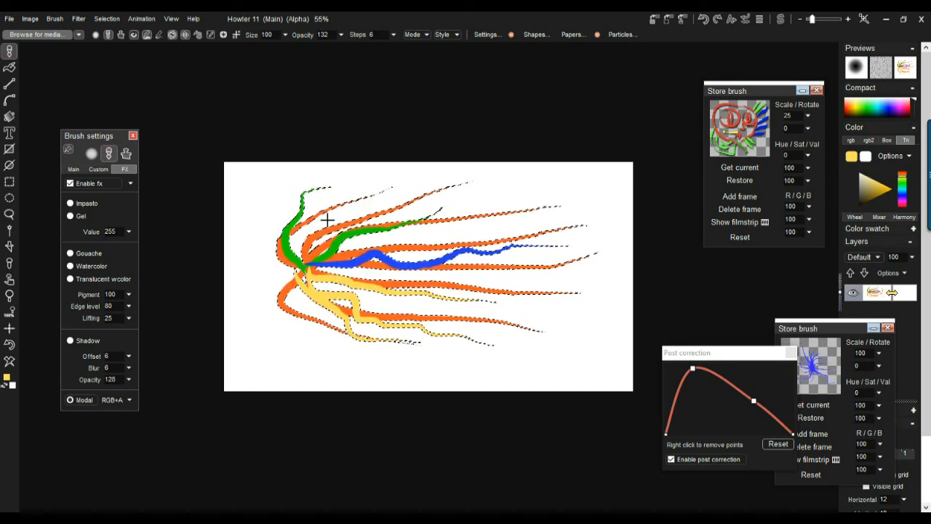
left_click(55, 18)
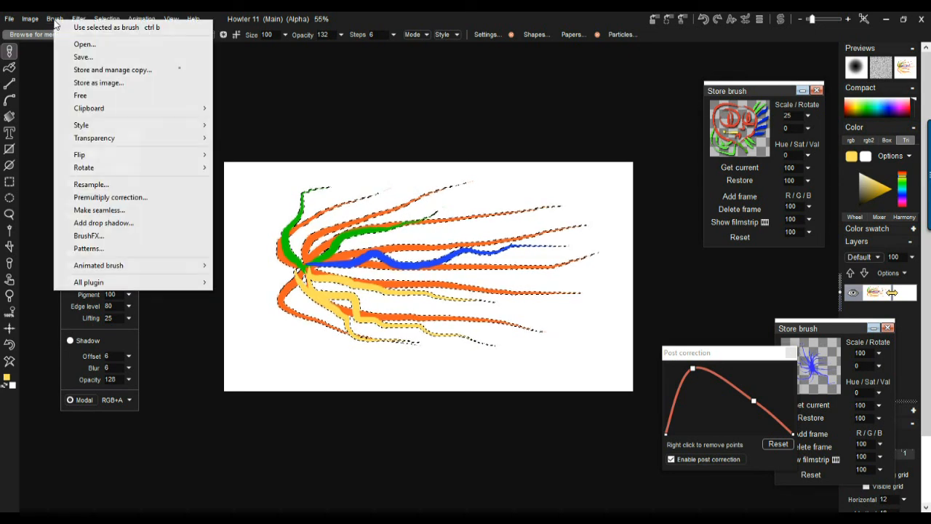
left_click(127, 29)
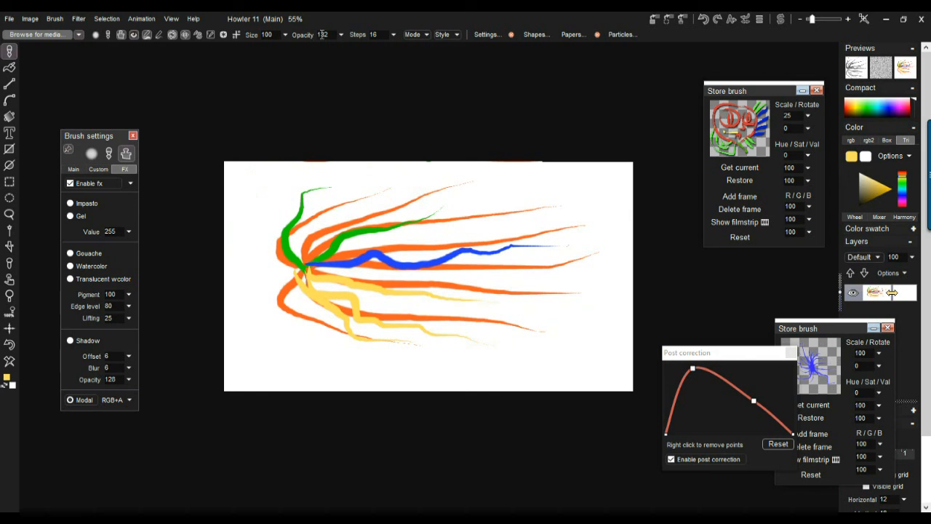
- Set the brush opacity to 255 and paint overlapping copies of the stroke fan across the canvas
left_click(341, 35)
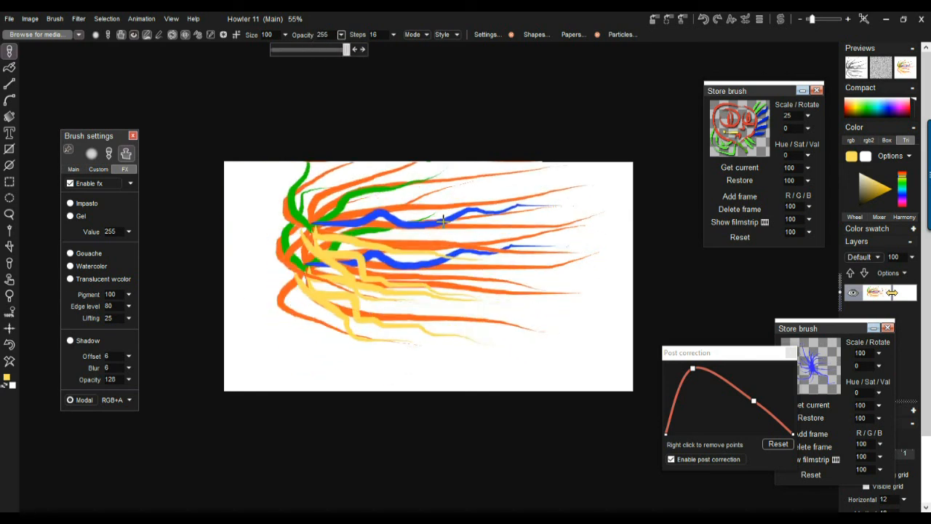
scroll(509, 256, "up", 3)
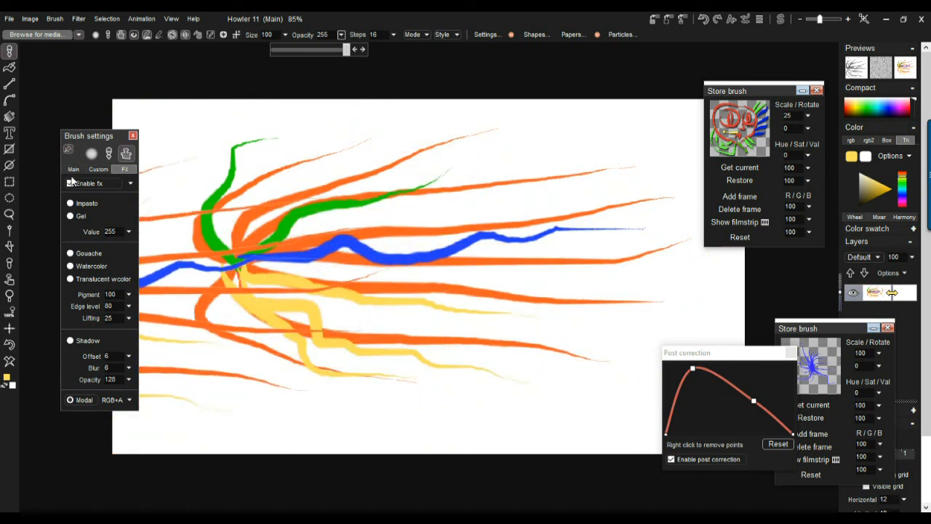
left_click_drag(428, 291, 498, 256)
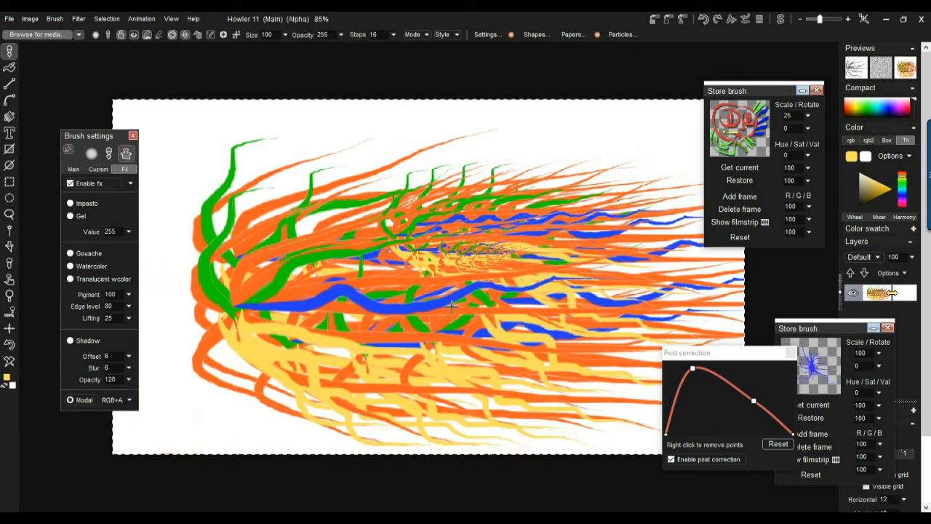
scroll(469, 307, "down", 1)
scroll(469, 307, "down", 1)
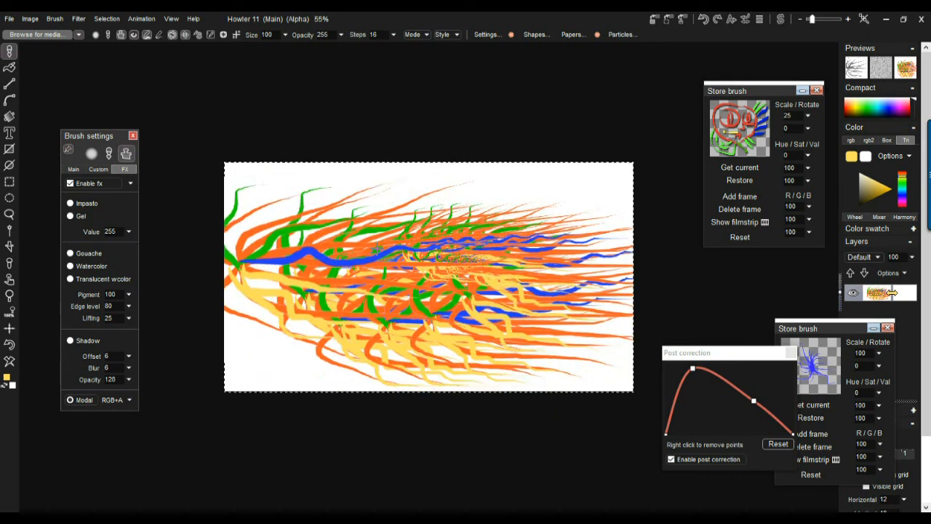
mouse_move(349, 204)
left_mouse_down()
mouse_move(426, 214)
mouse_move(543, 355)
mouse_move(571, 329)
left_mouse_up()
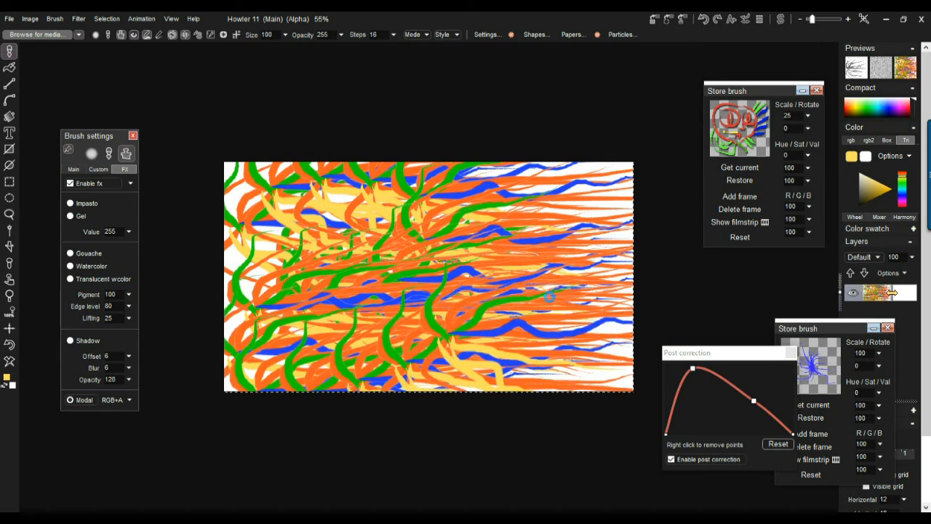
- Clear the canvas and paint a curved path with the custom brush rotating to follow the stroke direction
left_click(15, 361)
mouse_move(720, 362)
left_mouse_down()
mouse_move(542, 328)
mouse_move(723, 306)
left_mouse_up()
left_click_drag(371, 231, 505, 228)
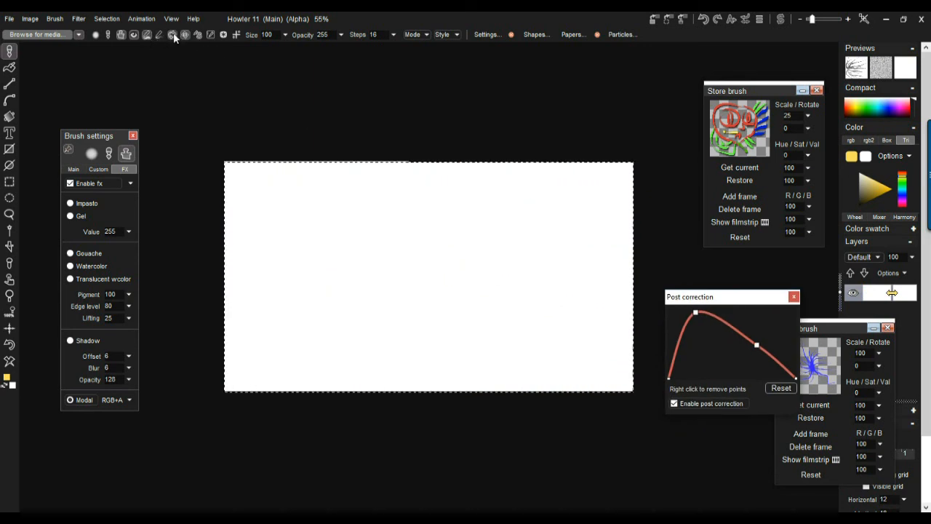
left_click(172, 36)
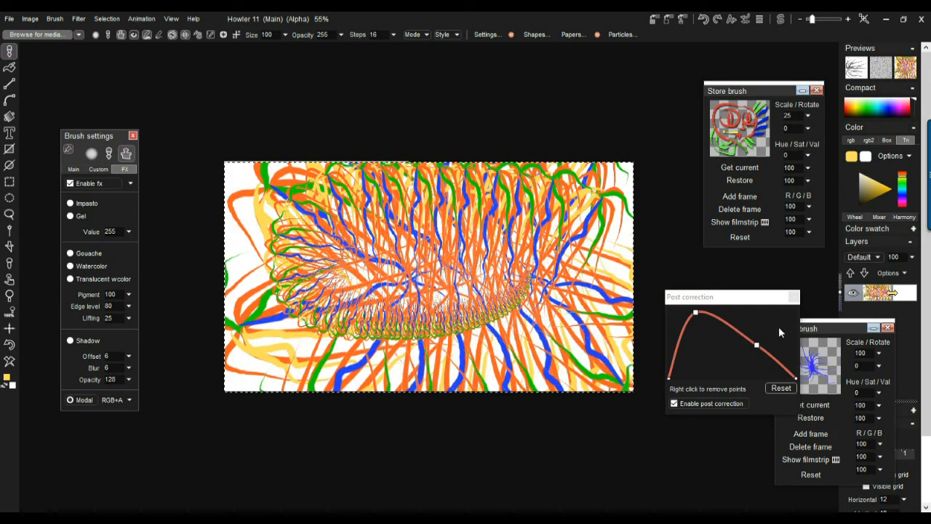
- Disable post correction and paint overlapping, unrotated full-size copies of the custom brush on a cleared canvas
left_click(674, 404)
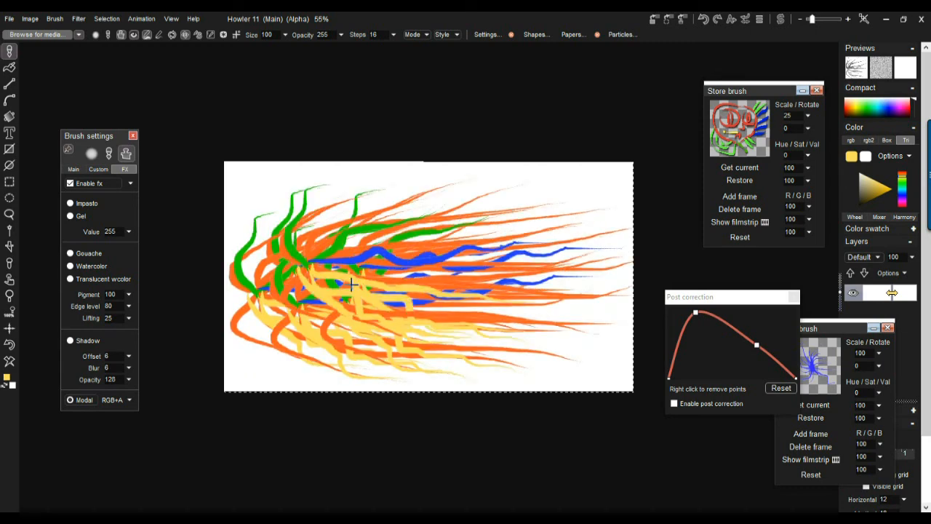
scroll(440, 269, "up", 5)
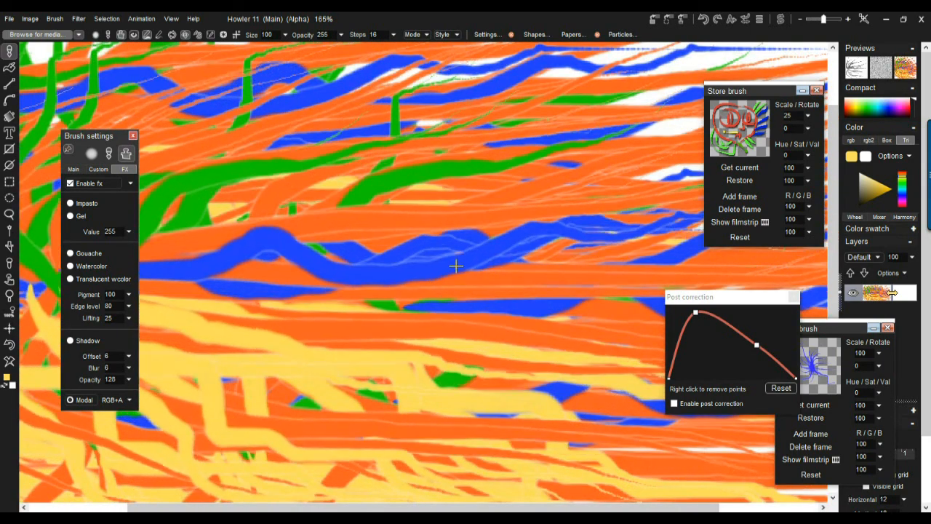
scroll(430, 204, "up", 5)
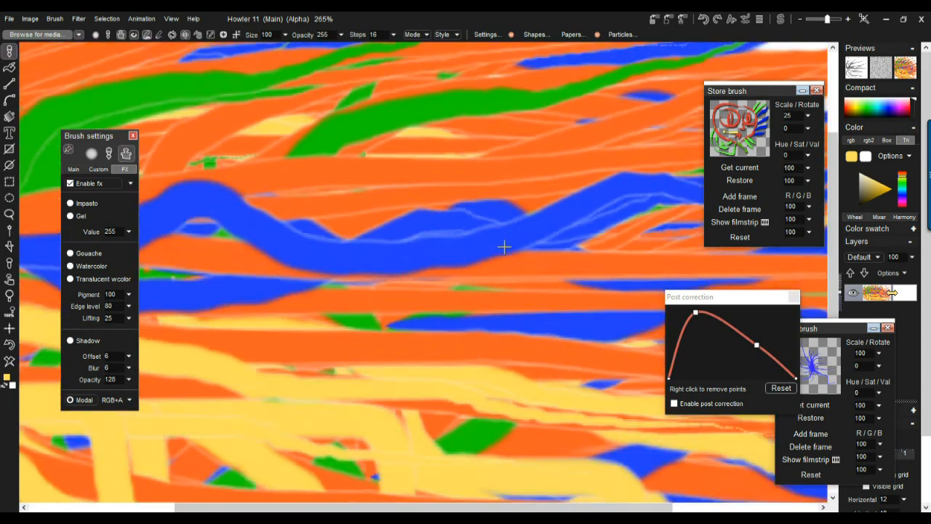
scroll(566, 205, "down", 10)
scroll(565, 204, "up", 9)
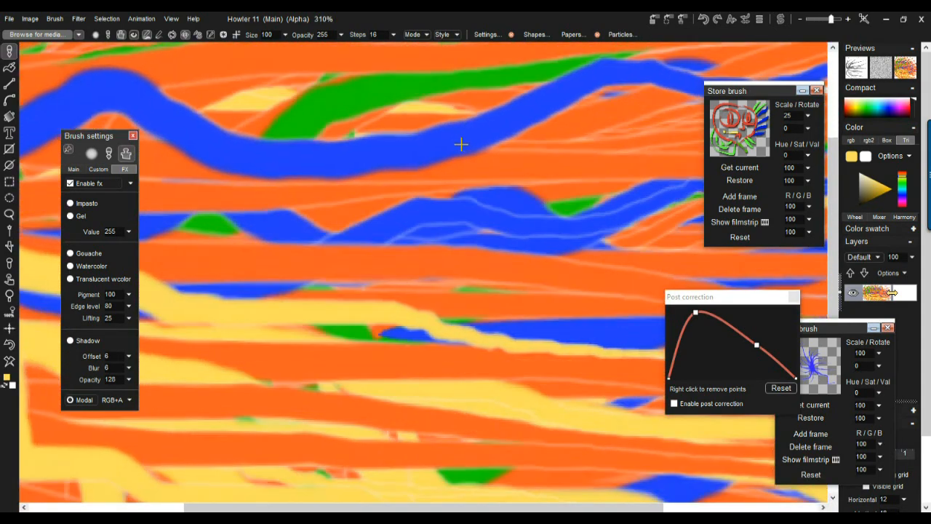
scroll(524, 215, "down", 7)
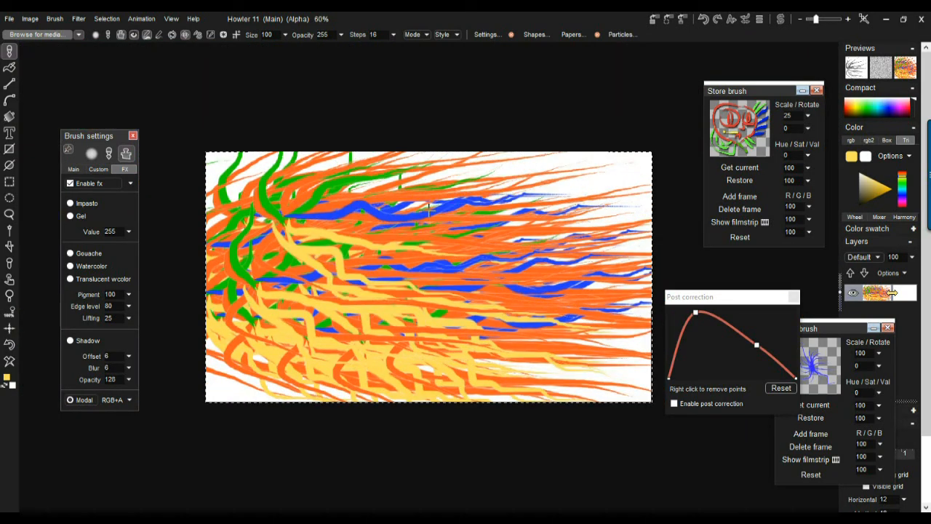
- Apply premultiply correction to the custom brush with White as the background colour
left_click(52, 21)
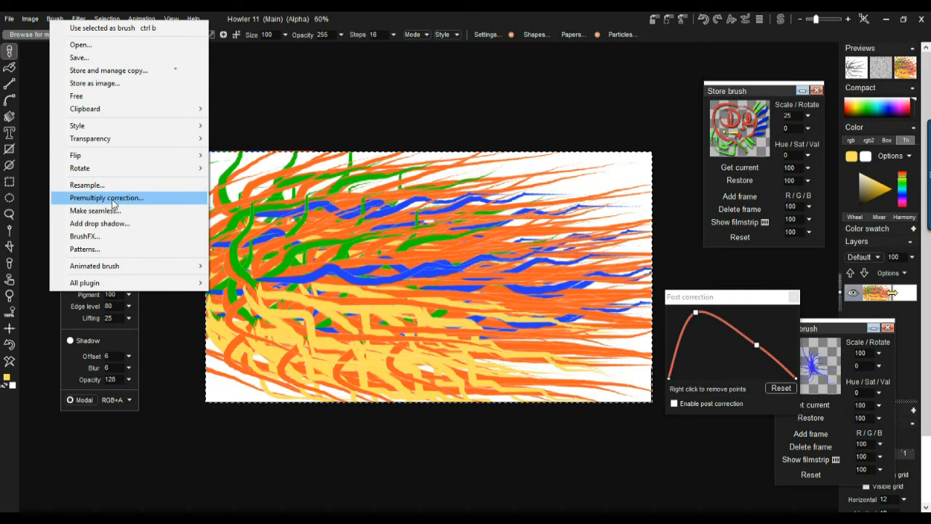
left_click(113, 204)
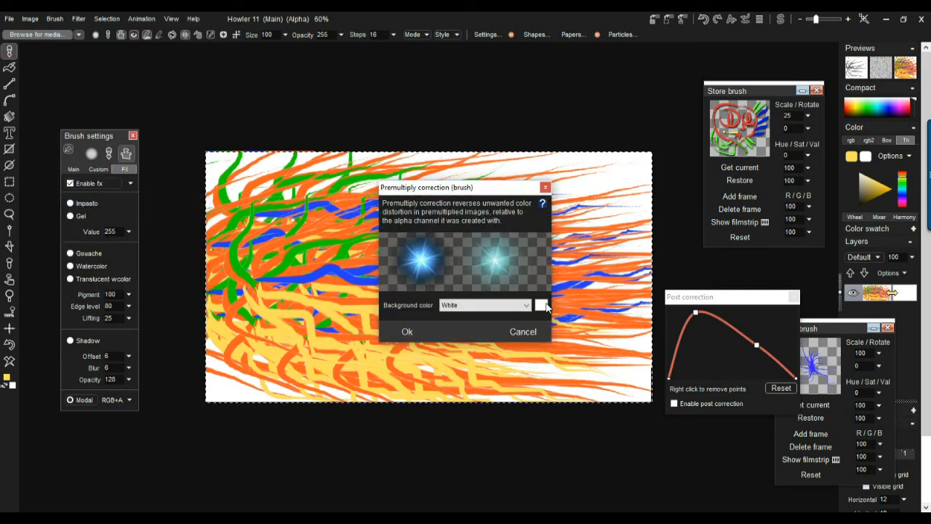
left_click(490, 306)
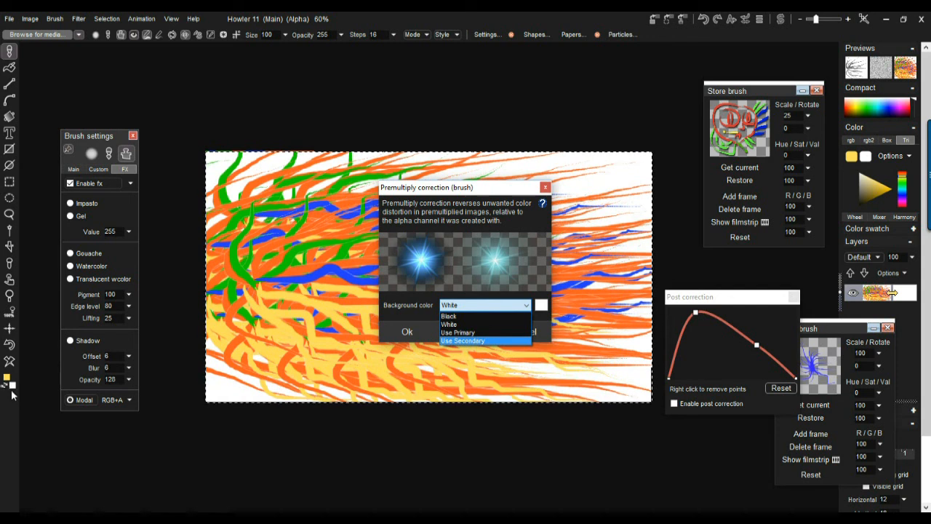
left_click(455, 325)
left_click(407, 331)
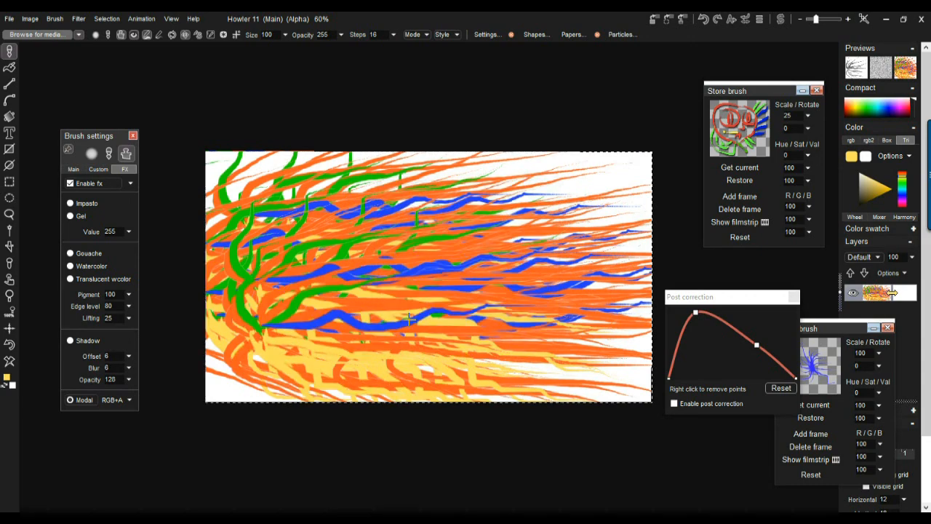
- Paint overlapping stamps with the corrected brush, inspect their edges up close, and clear the canvas
scroll(354, 313, "up", 5)
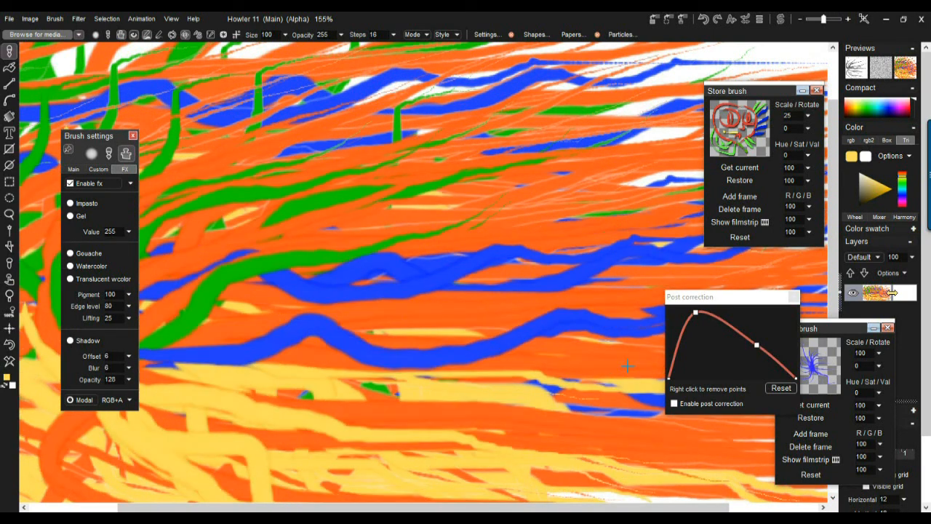
scroll(630, 396, "up", 2)
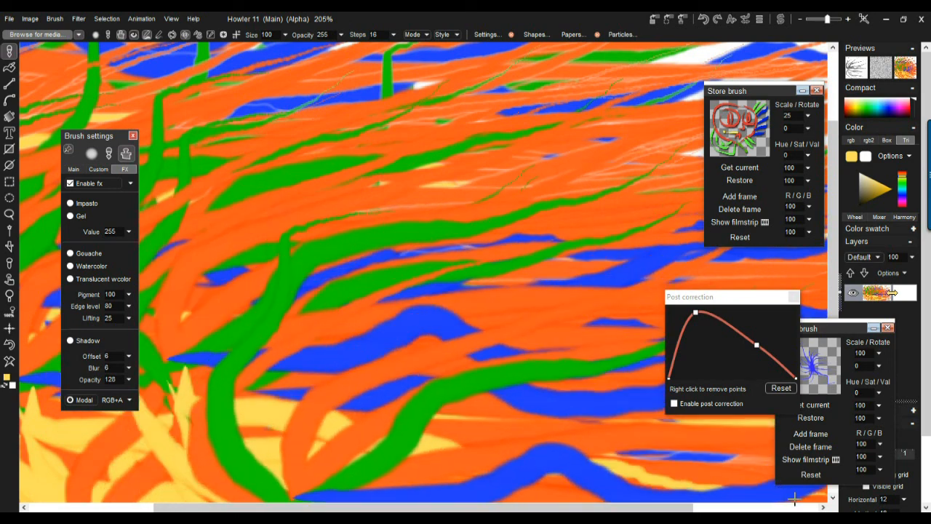
scroll(495, 256, "down", 3)
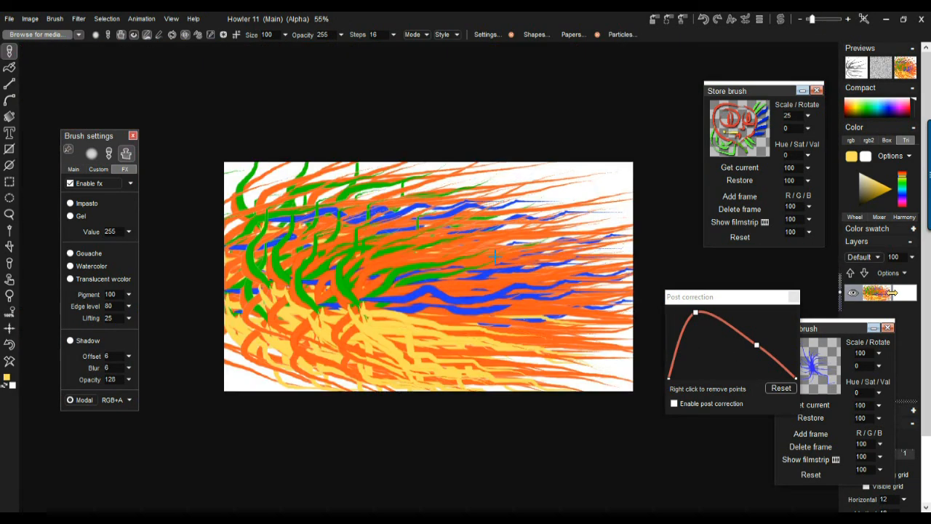
left_click(13, 363)
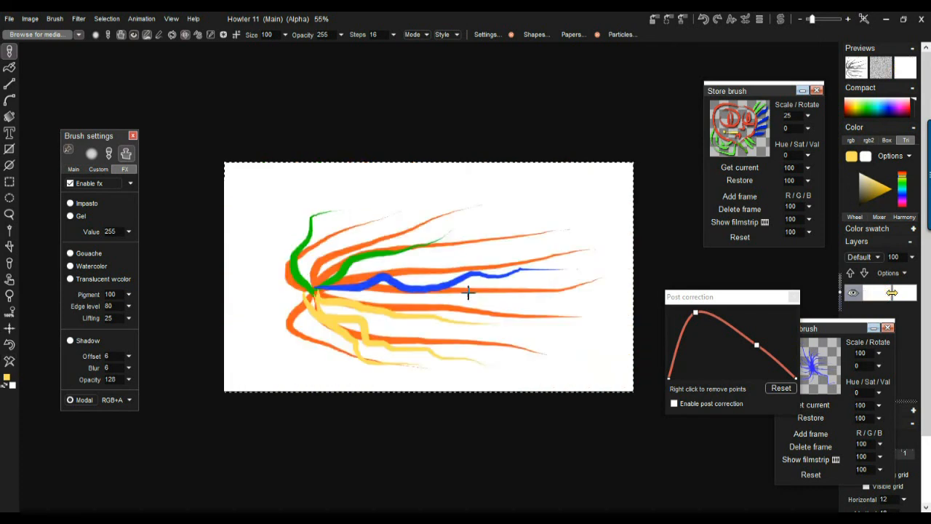
- Close the brush settings and switch from the custom brush to the Totally oils preset in the Oils category
mouse_move(378, 307)
left_mouse_down()
mouse_move(411, 289)
mouse_move(401, 269)
mouse_move(435, 261)
mouse_move(320, 160)
left_mouse_up()
scroll(437, 270, "up", 3)
mouse_move(100, 134)
left_mouse_down()
mouse_move(90, 168)
mouse_move(99, 218)
mouse_move(77, 215)
left_mouse_up()
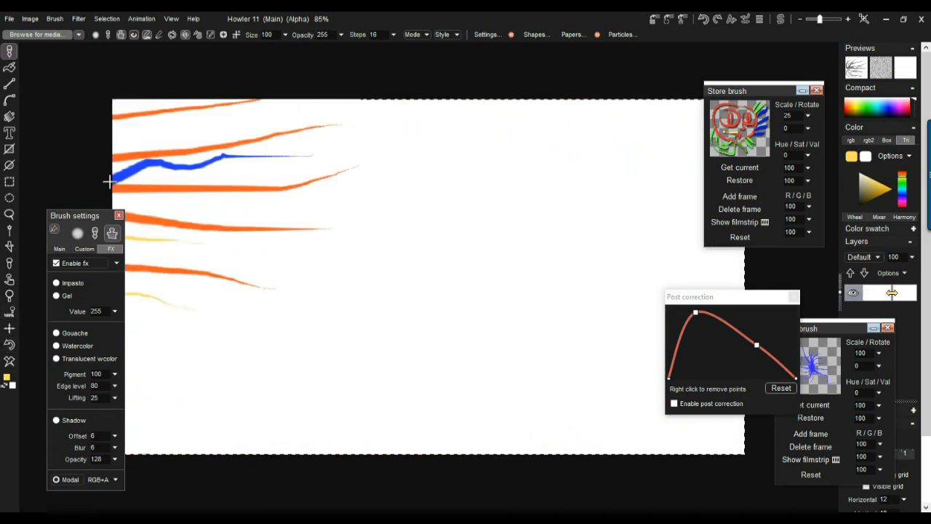
left_click(118, 216)
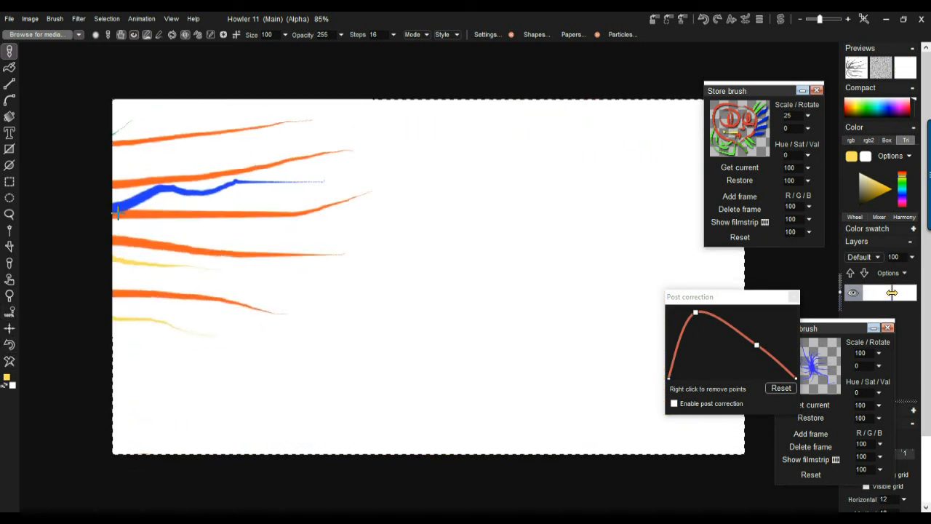
left_click(9, 53)
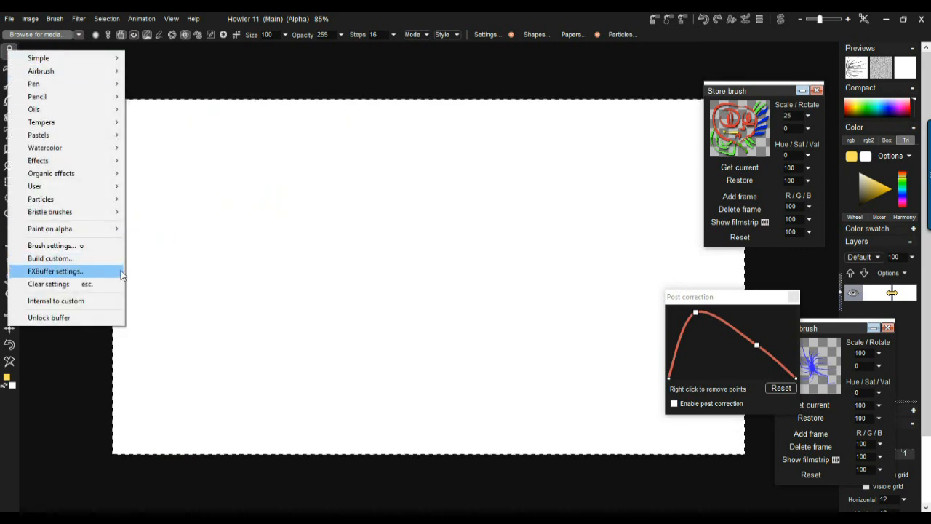
mouse_move(63, 110)
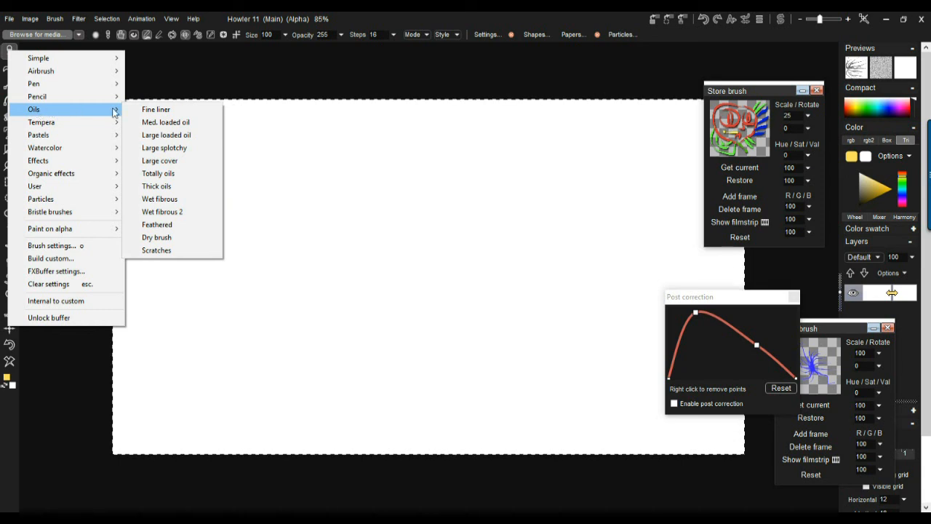
left_click(180, 178)
- Paint looping yellow test strokes across the canvas with the oil brush and clear the canvas
mouse_move(417, 254)
left_mouse_down()
mouse_move(449, 254)
mouse_move(307, 186)
left_mouse_up()
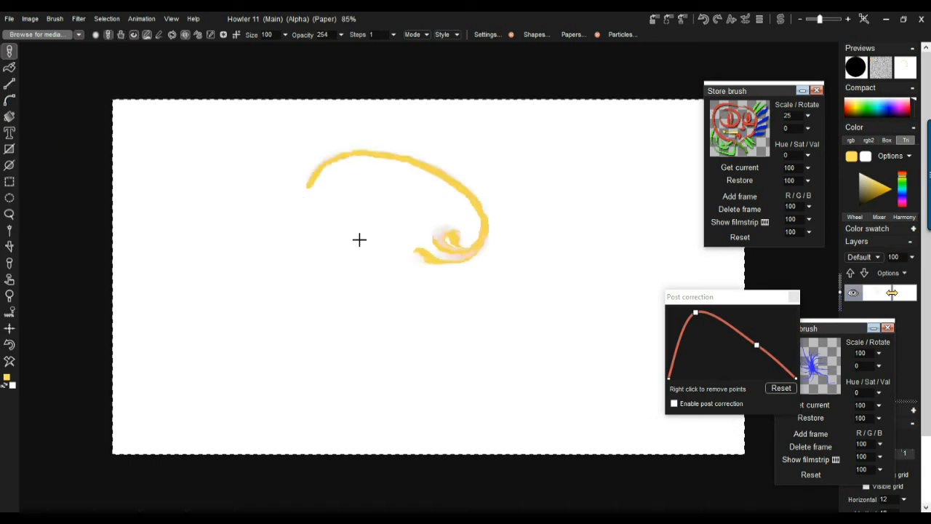
mouse_move(433, 239)
left_mouse_down()
mouse_move(307, 201)
mouse_move(351, 263)
left_mouse_up()
mouse_move(407, 272)
left_mouse_down()
mouse_move(400, 266)
mouse_move(573, 314)
left_mouse_up()
mouse_move(459, 298)
left_mouse_down()
mouse_move(511, 255)
mouse_move(494, 170)
mouse_move(522, 160)
left_mouse_up()
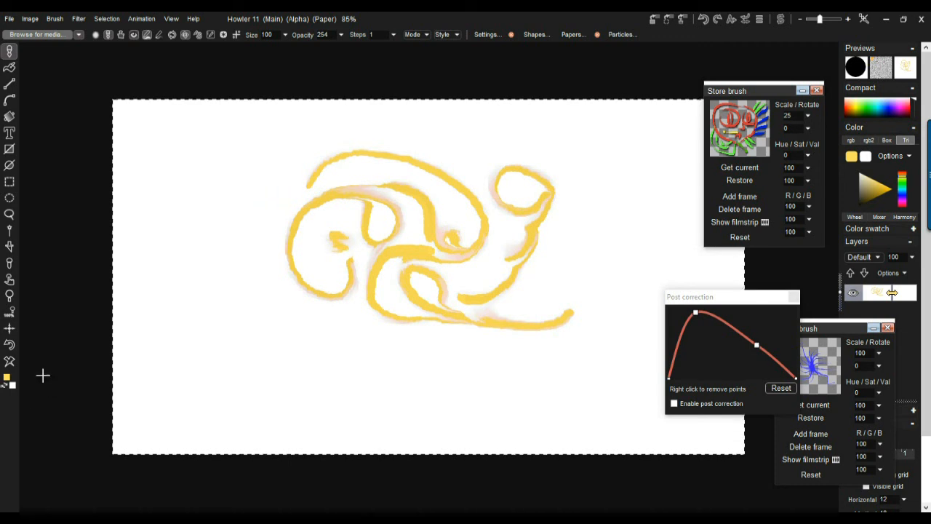
left_click(9, 362)
- Paint branching, curling oil strokes outward from the canvas centre and clear them again
mouse_move(425, 260)
left_mouse_down()
mouse_move(360, 242)
mouse_move(320, 252)
left_mouse_up()
mouse_move(432, 264)
left_mouse_down()
mouse_move(457, 238)
mouse_move(510, 211)
mouse_move(557, 220)
left_mouse_up()
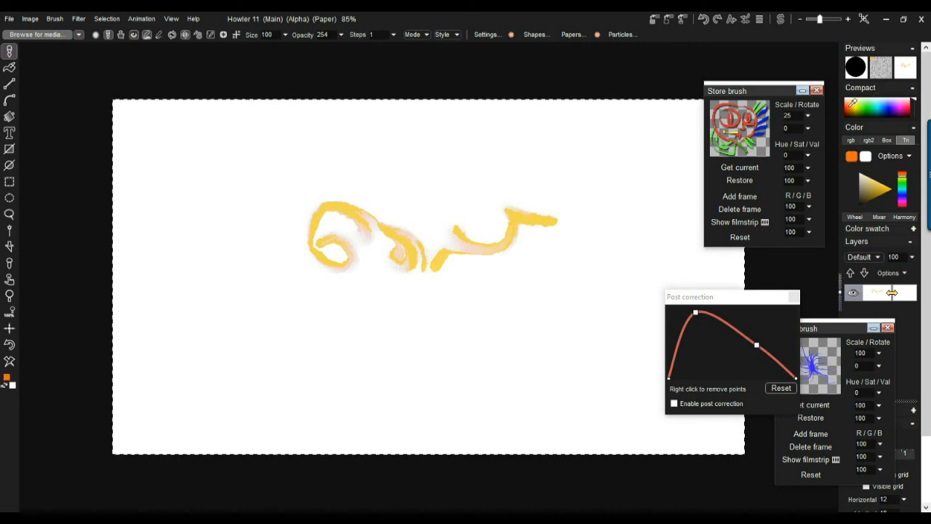
mouse_move(398, 253)
left_mouse_down()
mouse_move(455, 298)
mouse_move(504, 306)
mouse_move(538, 276)
left_mouse_up()
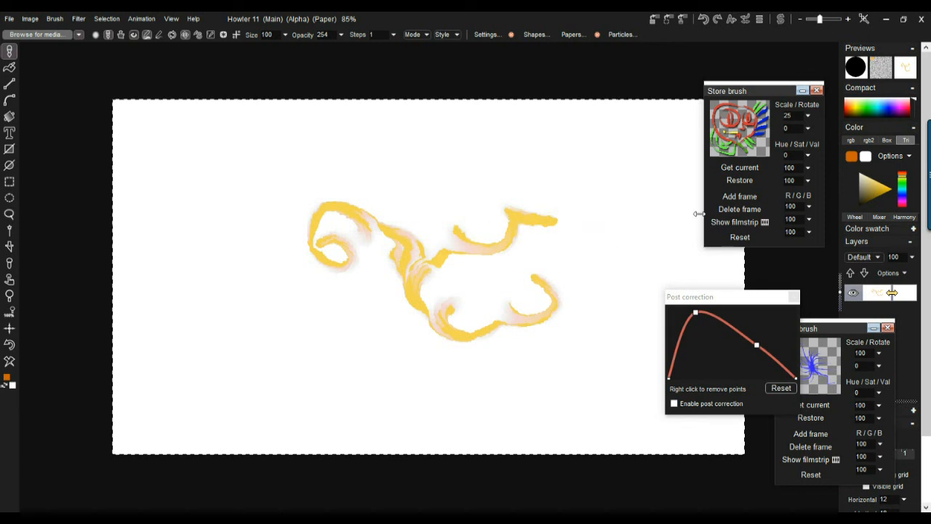
mouse_move(424, 299)
left_mouse_down()
mouse_move(453, 284)
mouse_move(463, 245)
left_mouse_up()
left_click_drag(389, 269, 360, 272)
mouse_move(359, 308)
left_mouse_down()
mouse_move(390, 317)
mouse_move(404, 261)
mouse_move(307, 326)
left_mouse_up()
left_click(10, 360)
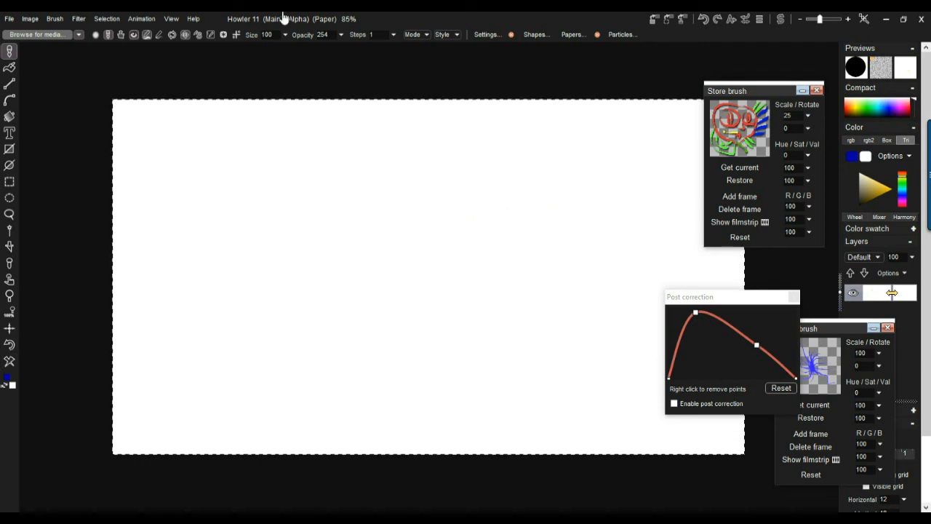
- Enable the Modal effect for the oil brush and set its mode to Paint on RGB and Alpha
left_click(484, 35)
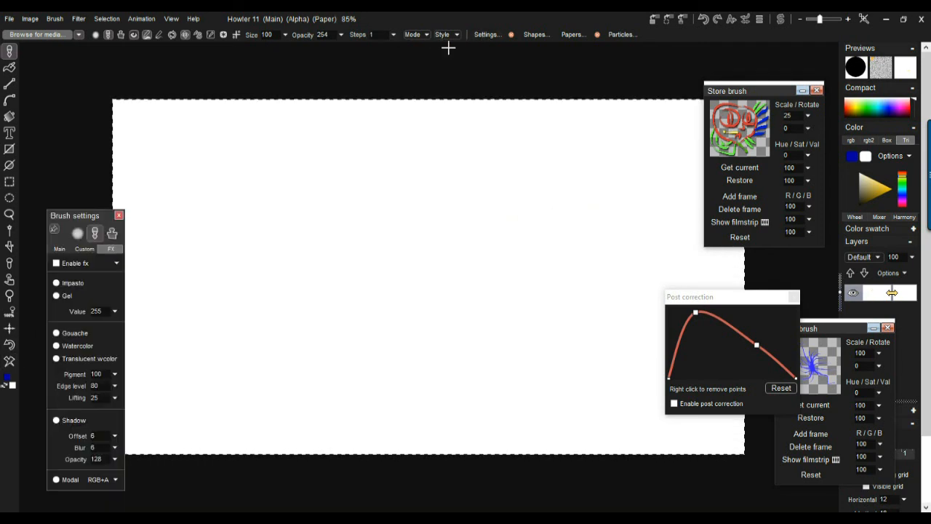
left_click_drag(101, 218, 106, 75)
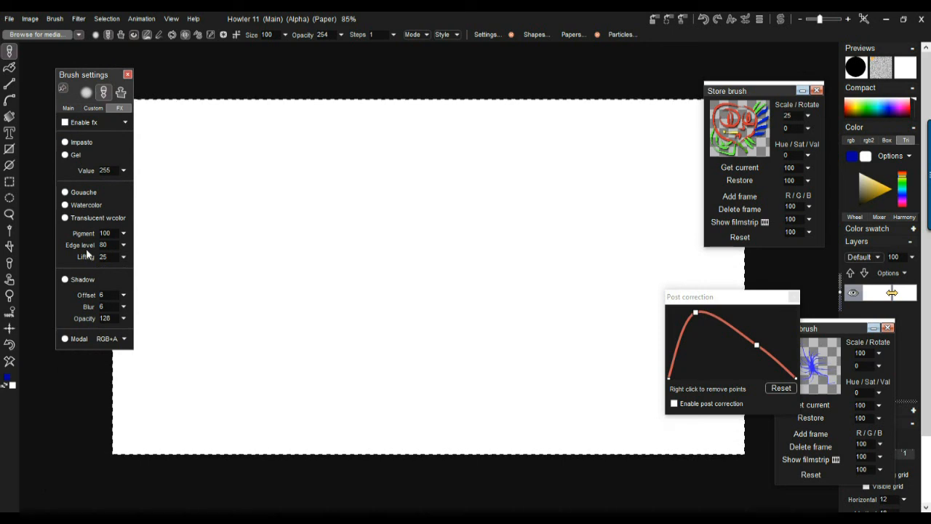
left_click(72, 338)
left_click(109, 339)
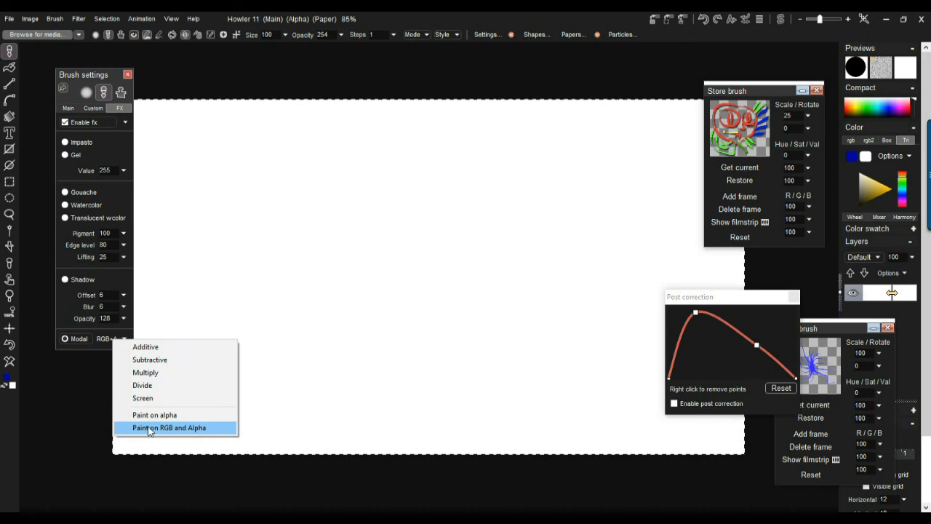
left_click(187, 427)
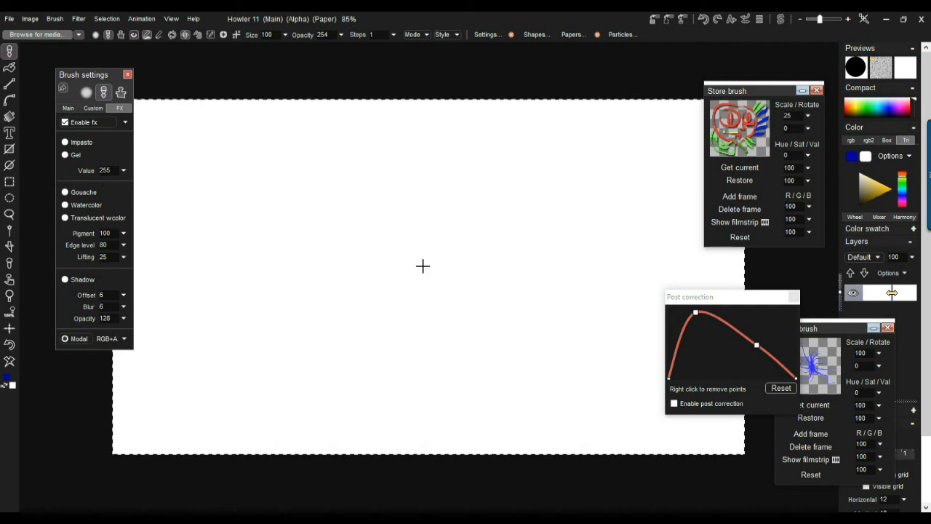
- Paint three dark blue arms outward from the canvas centre and inspect their smeared edges up close
mouse_move(413, 264)
left_mouse_down()
mouse_move(491, 207)
mouse_move(552, 203)
mouse_move(600, 185)
left_mouse_up()
mouse_move(418, 270)
left_mouse_down()
mouse_move(407, 296)
mouse_move(459, 304)
mouse_move(474, 330)
mouse_move(448, 358)
mouse_move(416, 347)
left_mouse_up()
mouse_move(429, 276)
left_mouse_down()
mouse_move(373, 272)
mouse_move(295, 221)
mouse_move(234, 259)
left_mouse_up()
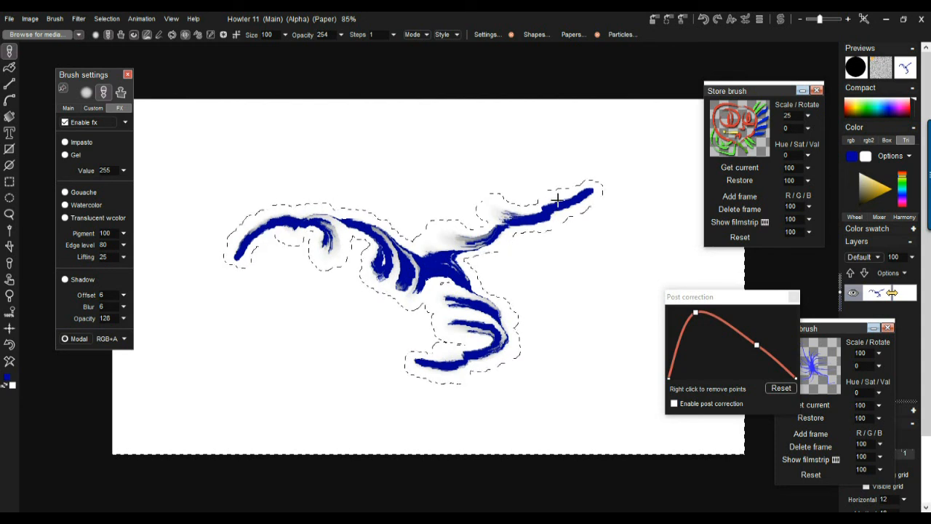
scroll(557, 203, "up", 3)
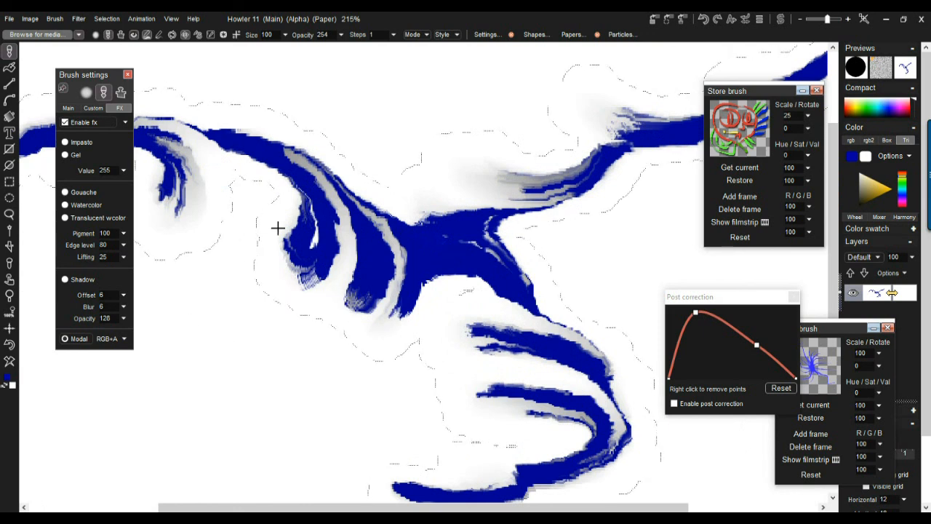
scroll(342, 164, "down", 4)
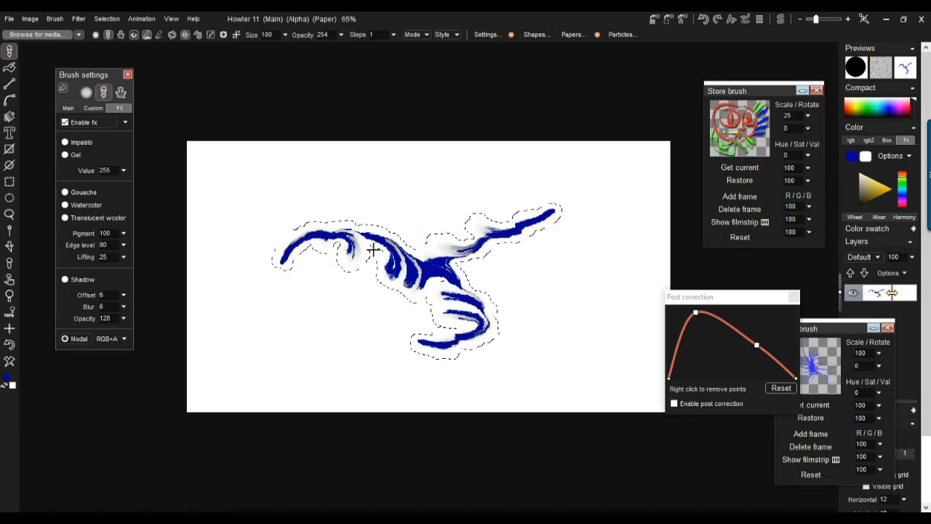
- Add more curling blue oil strokes around the figure, including two upper arms and loops over its centre
scroll(393, 258, "up", 2)
left_click(354, 293)
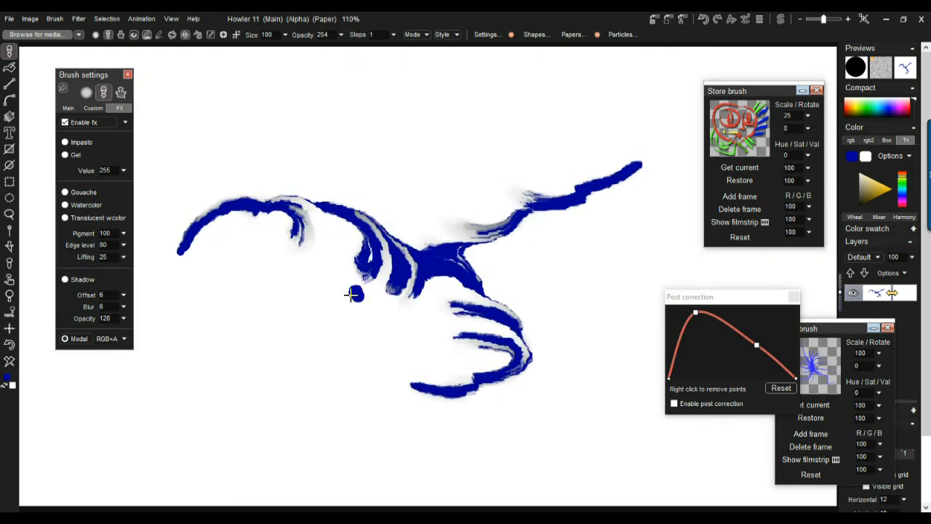
mouse_move(354, 293)
left_mouse_down()
mouse_move(337, 309)
mouse_move(333, 288)
mouse_move(342, 316)
mouse_move(355, 296)
mouse_move(328, 331)
mouse_move(298, 332)
mouse_move(295, 323)
mouse_move(282, 365)
mouse_move(260, 384)
left_mouse_up()
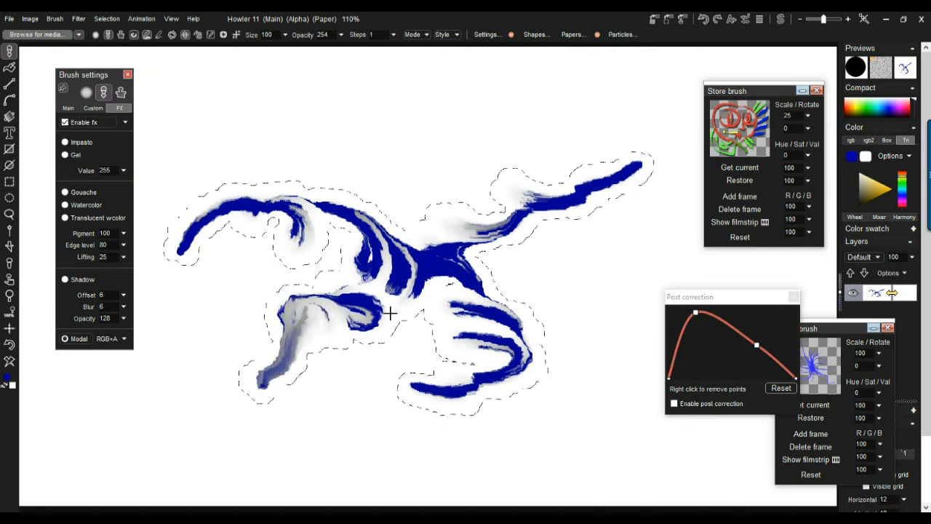
mouse_move(430, 220)
left_mouse_down()
mouse_move(395, 169)
mouse_move(320, 120)
left_mouse_up()
mouse_move(439, 221)
left_mouse_down()
mouse_move(497, 148)
mouse_move(499, 107)
mouse_move(531, 117)
left_mouse_up()
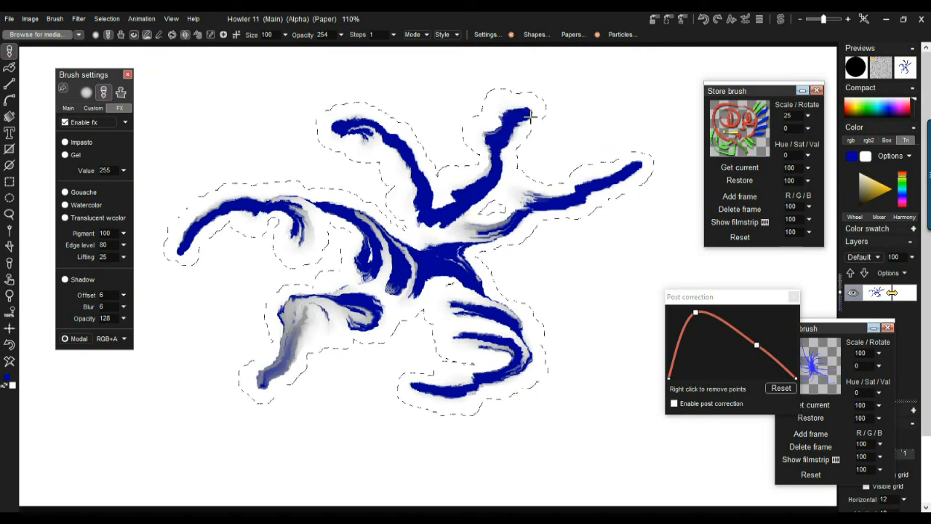
mouse_move(419, 282)
left_mouse_down()
mouse_move(423, 207)
mouse_move(413, 265)
left_mouse_up()
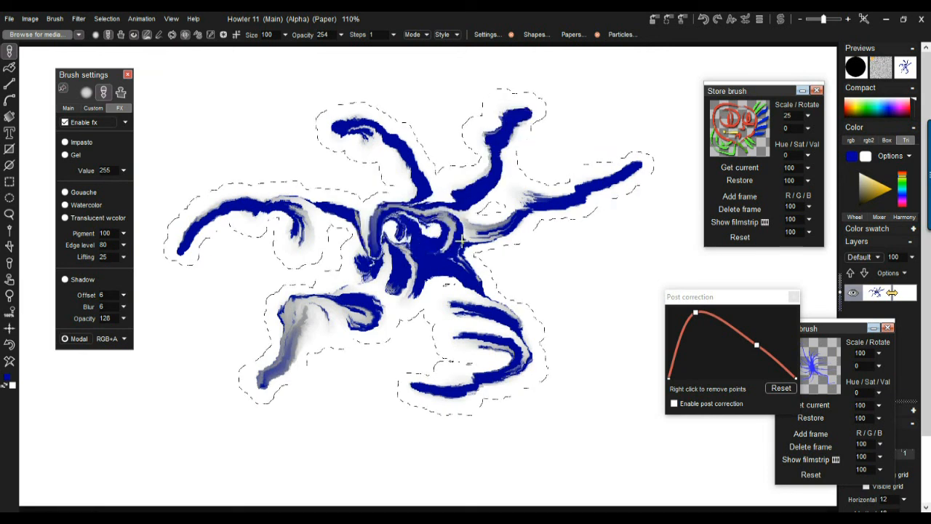
left_click_drag(461, 240, 550, 268)
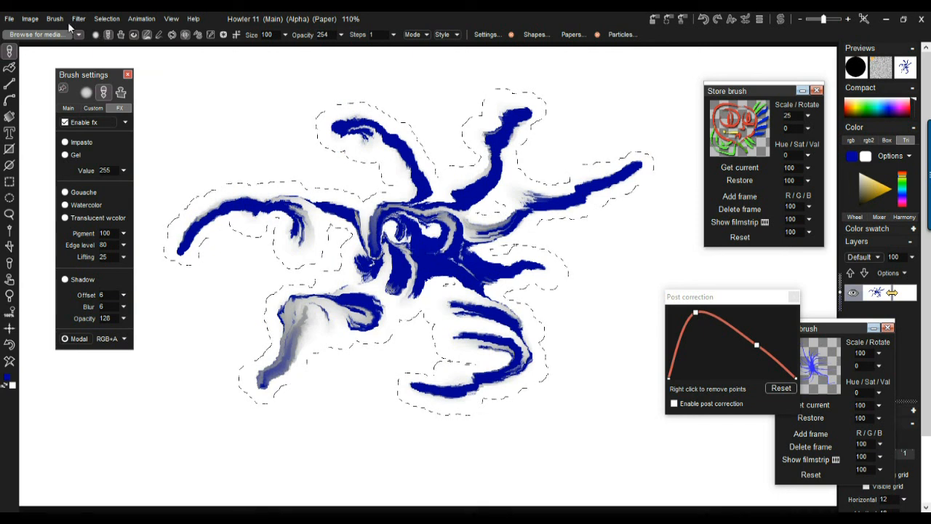
- Turn on the selection overlay and paint six longer blue arms radiating outward from the figure's centre
left_click(107, 19)
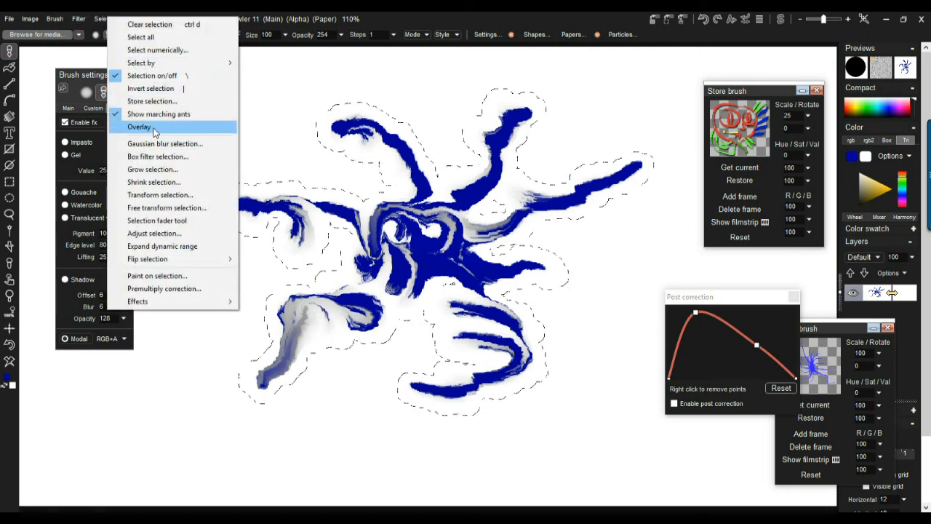
left_click(146, 127)
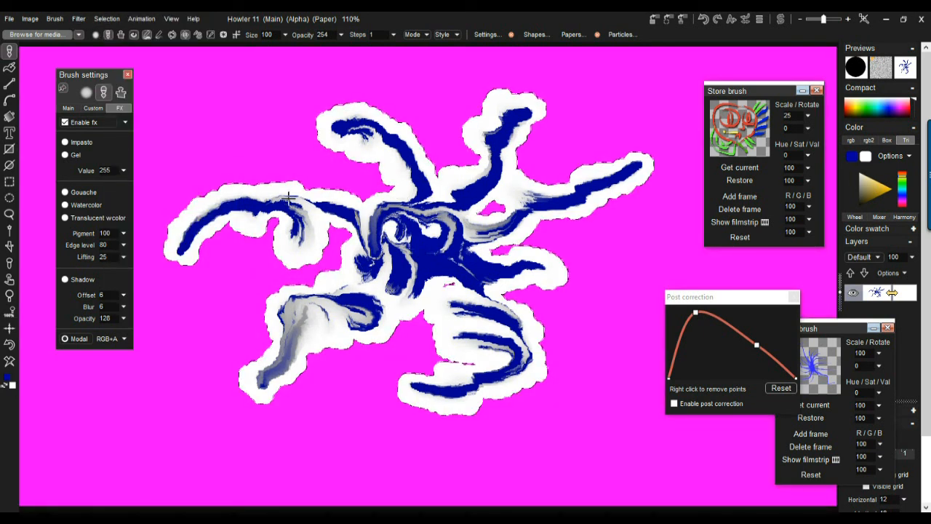
mouse_move(421, 278)
left_mouse_down()
mouse_move(584, 316)
mouse_move(619, 337)
mouse_move(620, 386)
left_mouse_up()
mouse_move(398, 240)
left_mouse_down()
mouse_move(415, 312)
mouse_move(299, 415)
left_mouse_up()
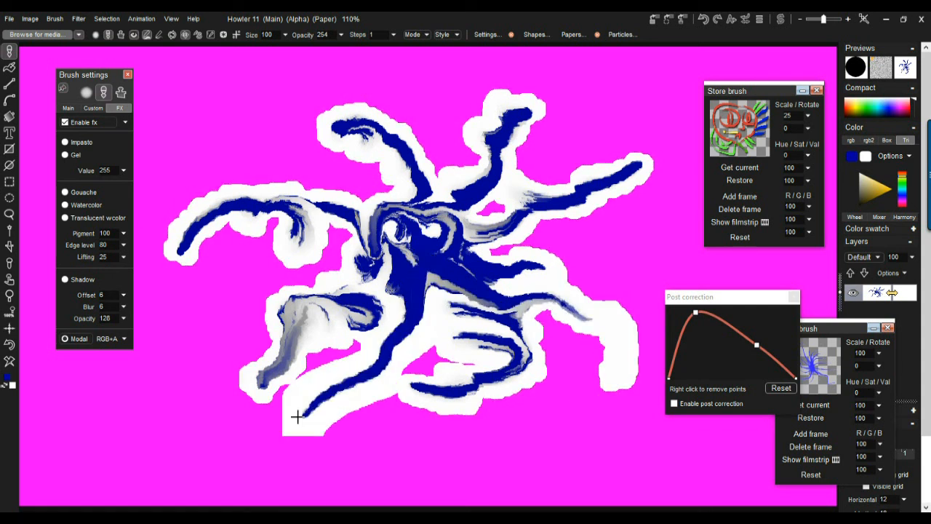
mouse_move(311, 266)
left_mouse_down()
mouse_move(243, 283)
mouse_move(183, 340)
left_mouse_up()
mouse_move(413, 242)
left_mouse_down()
mouse_move(320, 164)
mouse_move(205, 128)
left_mouse_up()
mouse_move(431, 219)
left_mouse_down()
mouse_move(461, 121)
mouse_move(446, 85)
left_mouse_up()
left_click_drag(469, 198, 614, 113)
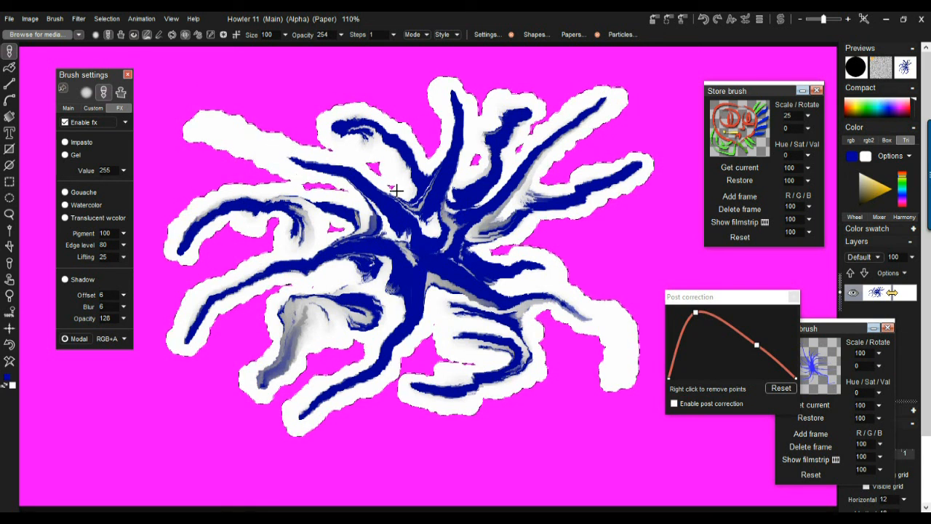
- Use the selected blue artwork as a custom brush, stamp it over the painting and examine its edges up close
scroll(396, 190, "down", 3)
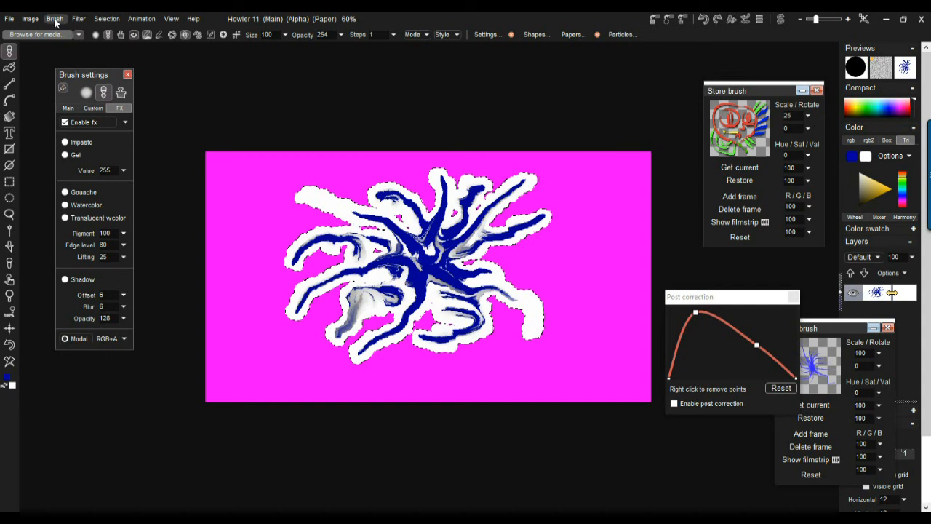
left_click(56, 20)
left_click(94, 27)
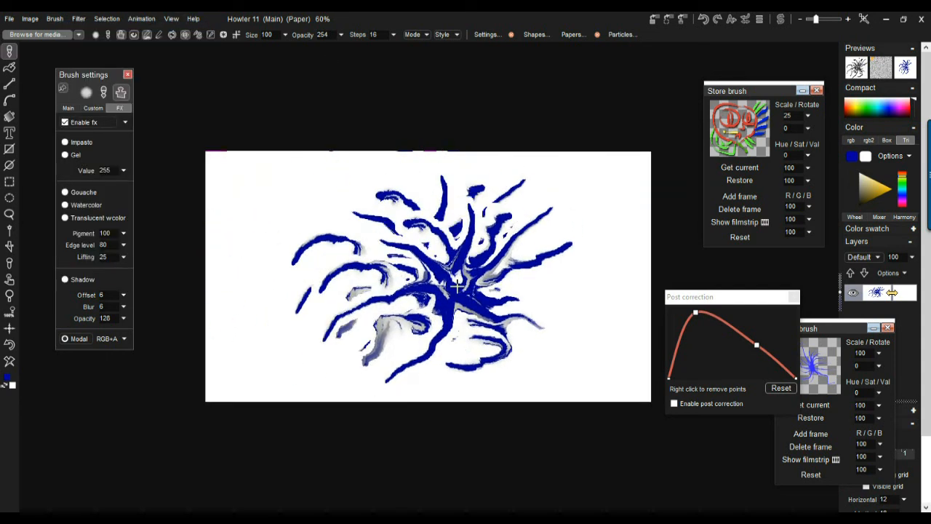
left_click(416, 249)
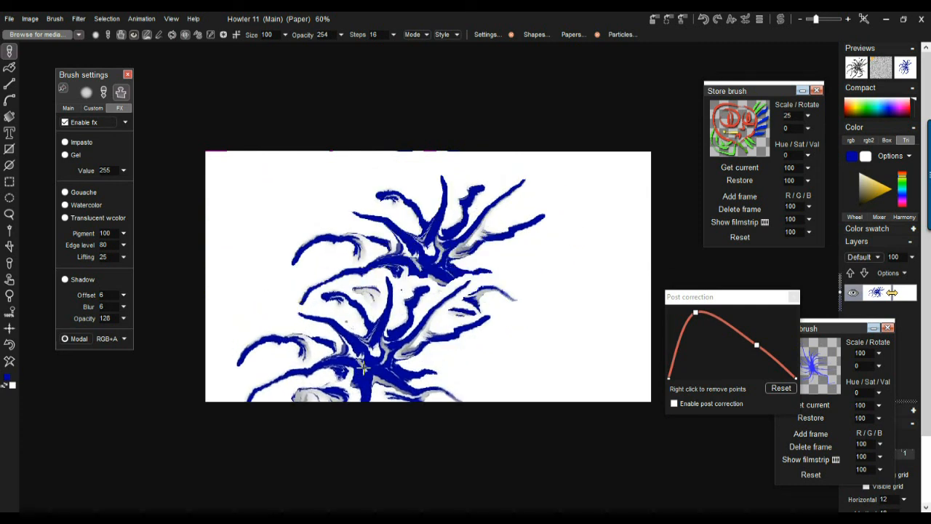
scroll(235, 328, "up", 5)
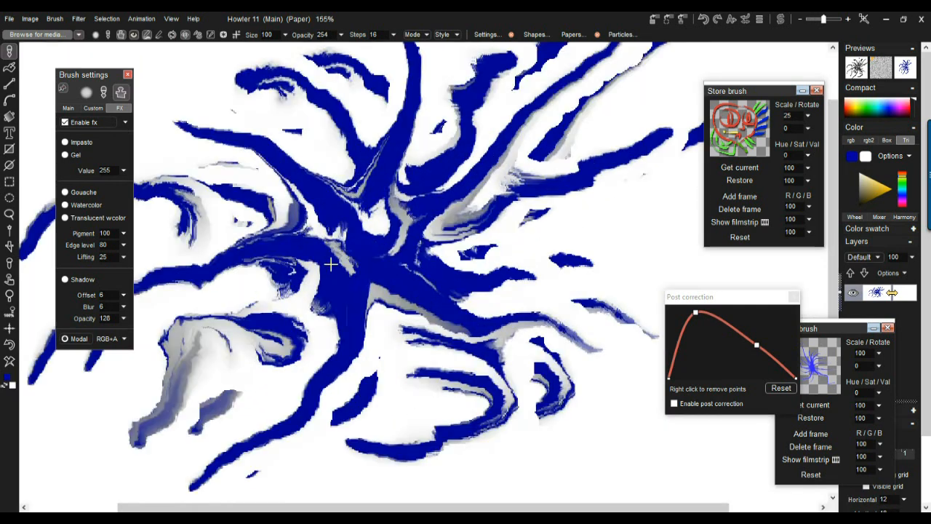
scroll(235, 328, "down", 3)
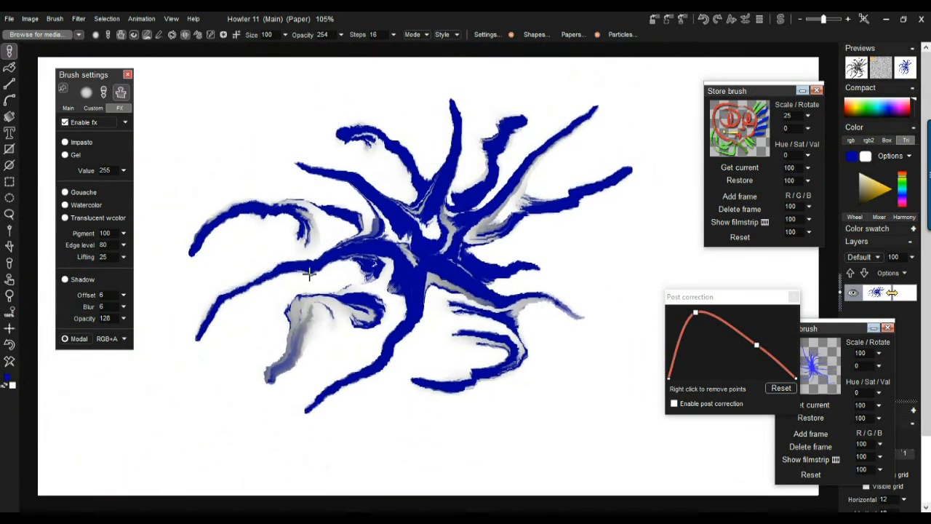
- Select the whole canvas and clear the overlapping test stamps from it
key("ctrl+a")
scroll(420, 249, "down", 4)
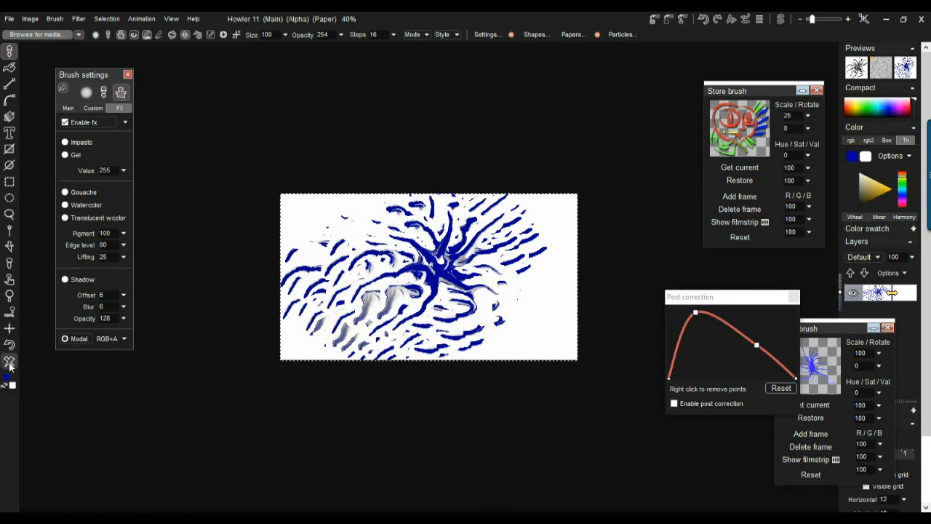
left_click(9, 362)
scroll(437, 279, "up", 4)
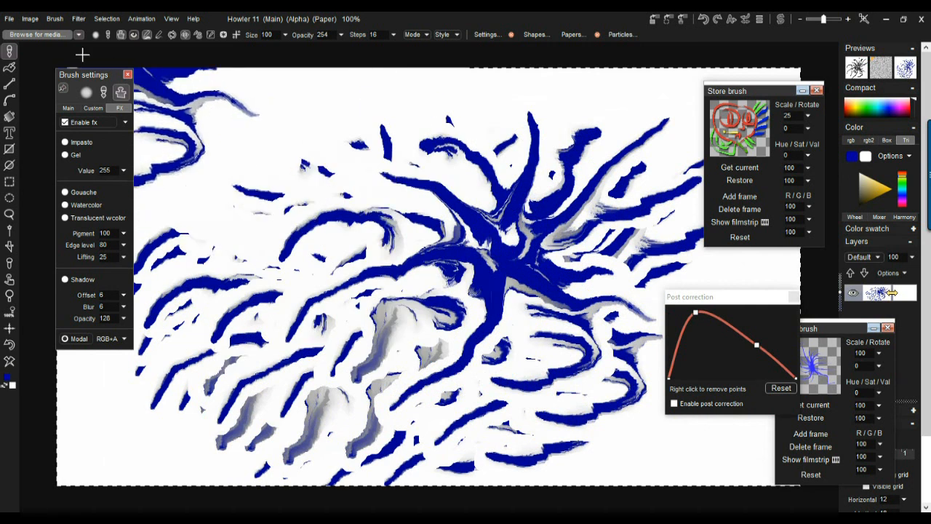
- Apply premultiply correction to the new blue custom brush with White as the background color
left_click(56, 18)
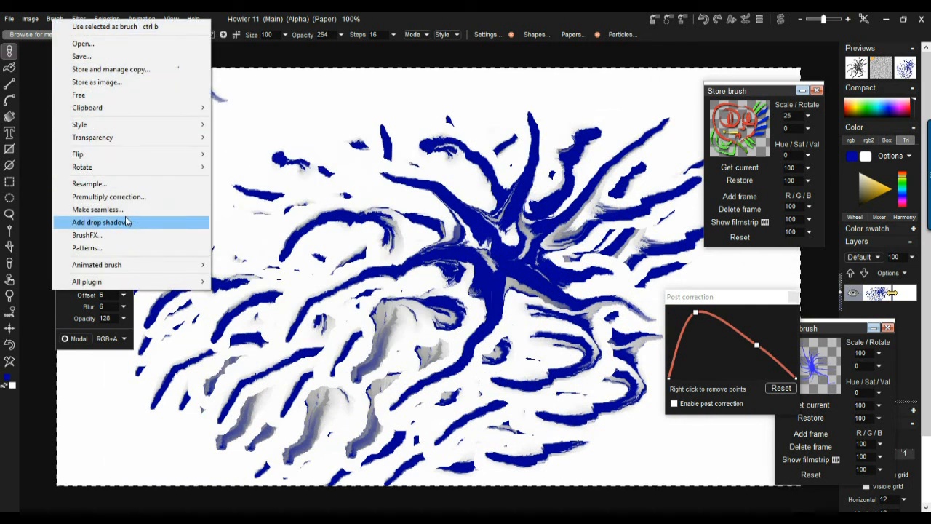
left_click(108, 198)
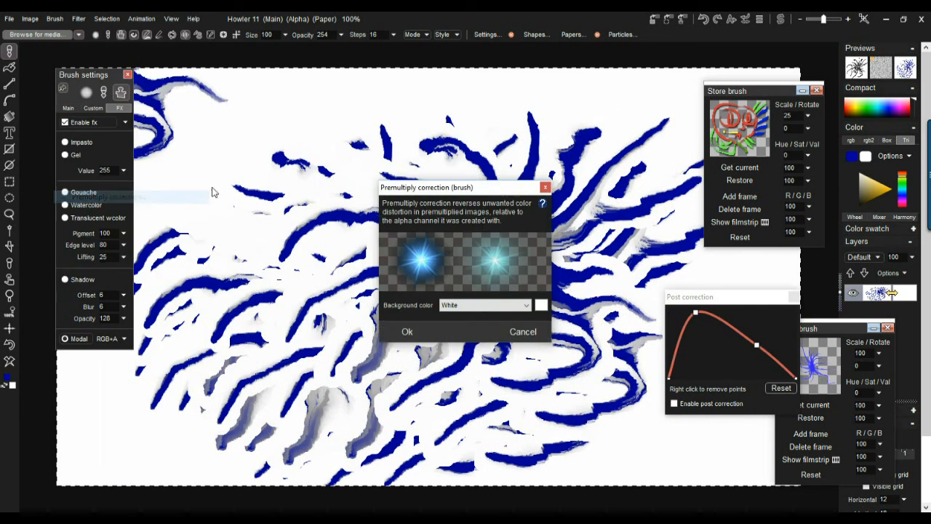
left_click(407, 332)
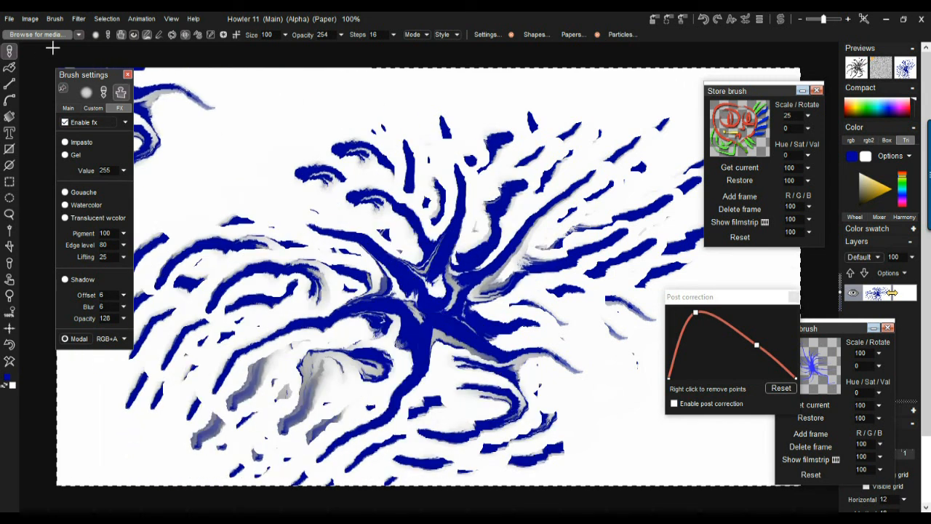
- Shrink the transparency key of the blue custom brush and inspect its edges over the painting up close
left_click(56, 19)
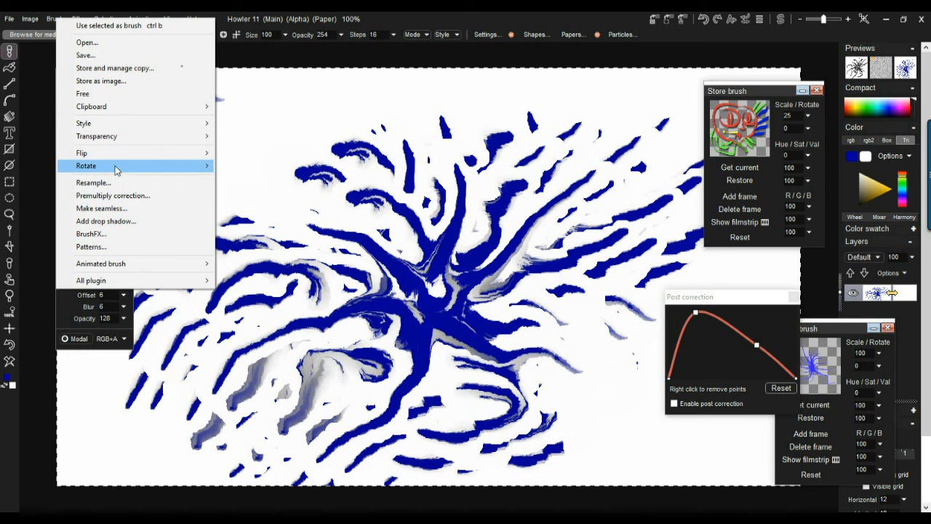
mouse_move(112, 137)
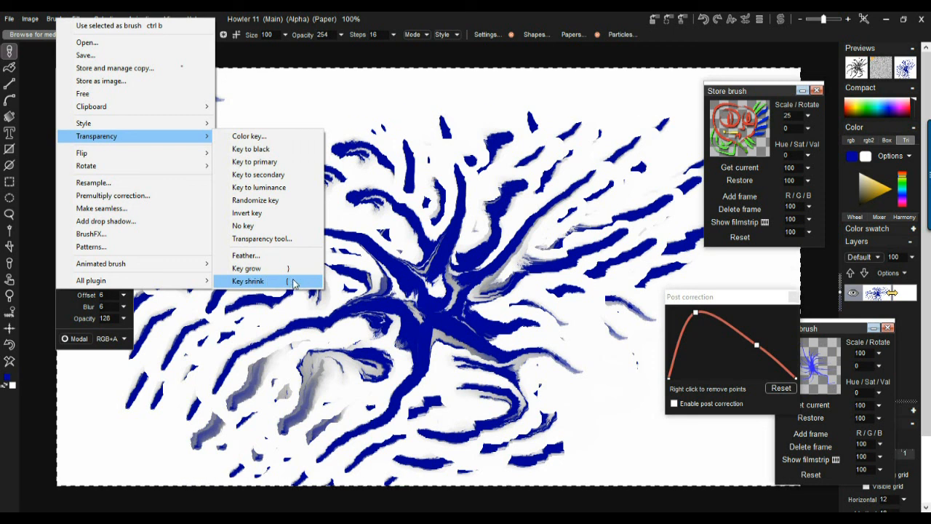
left_click(248, 281)
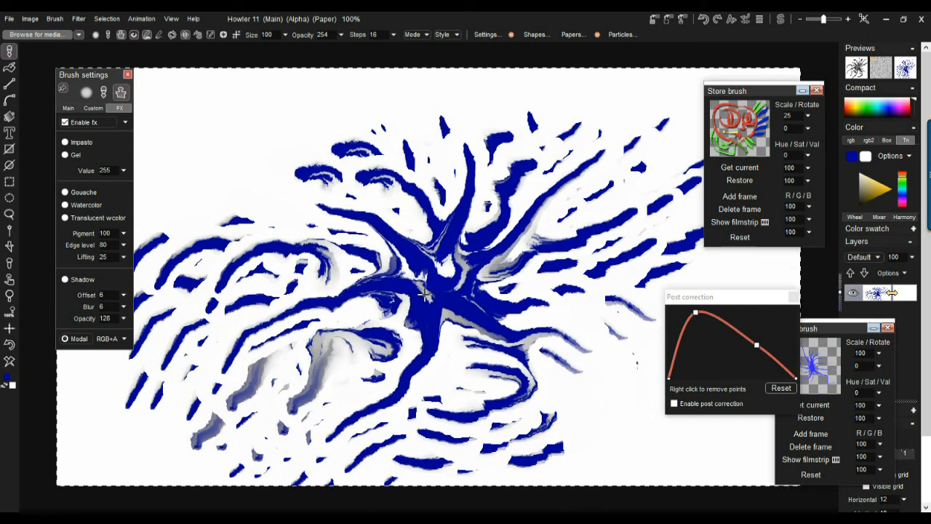
mouse_move(424, 294)
left_mouse_down()
mouse_move(371, 332)
mouse_move(353, 333)
mouse_move(383, 338)
left_mouse_up()
scroll(383, 337, "up", 5)
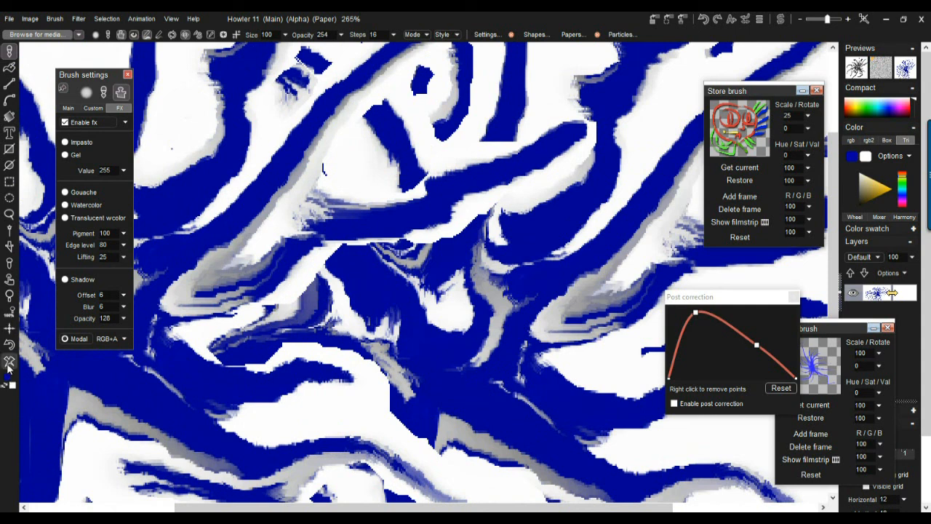
- Clear the canvas to the primary blue, then to black, and check the custom brush's edges against each background
left_click(9, 361)
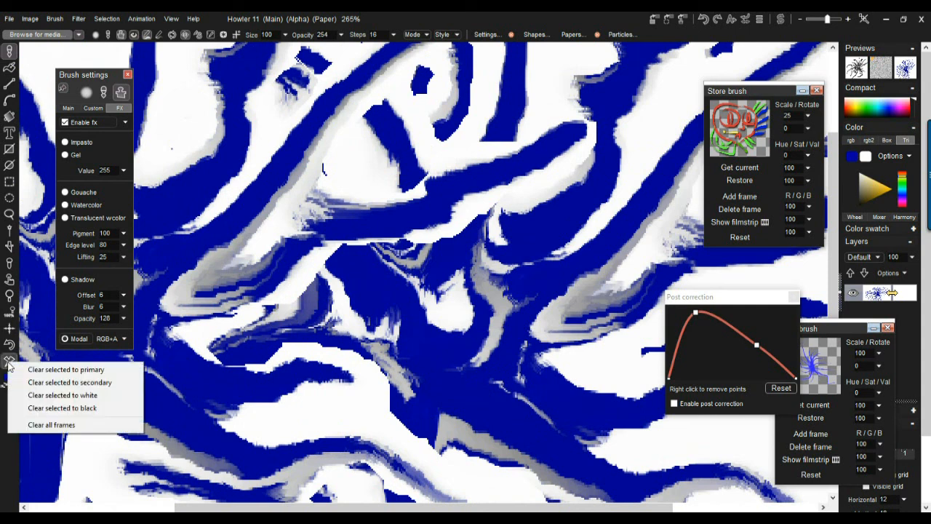
left_click(73, 370)
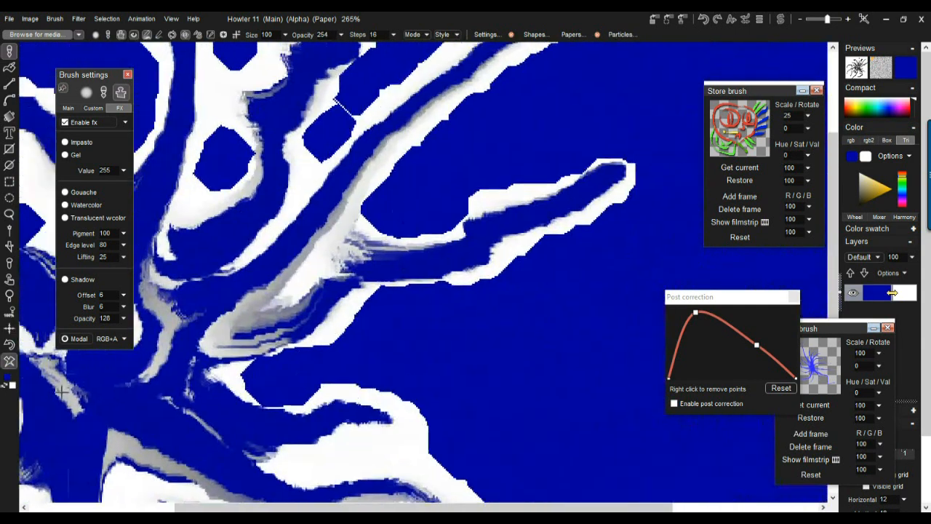
left_click(8, 364)
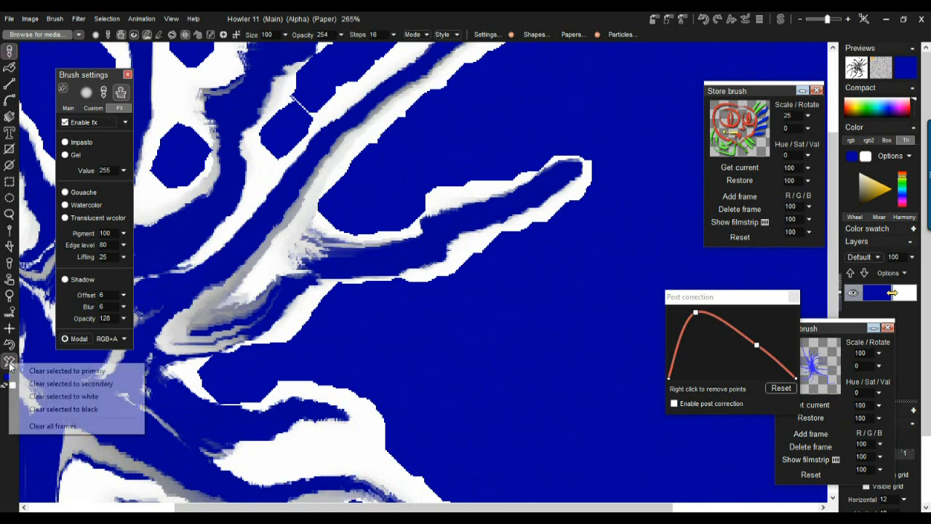
left_click(50, 409)
scroll(197, 302, "down", 3)
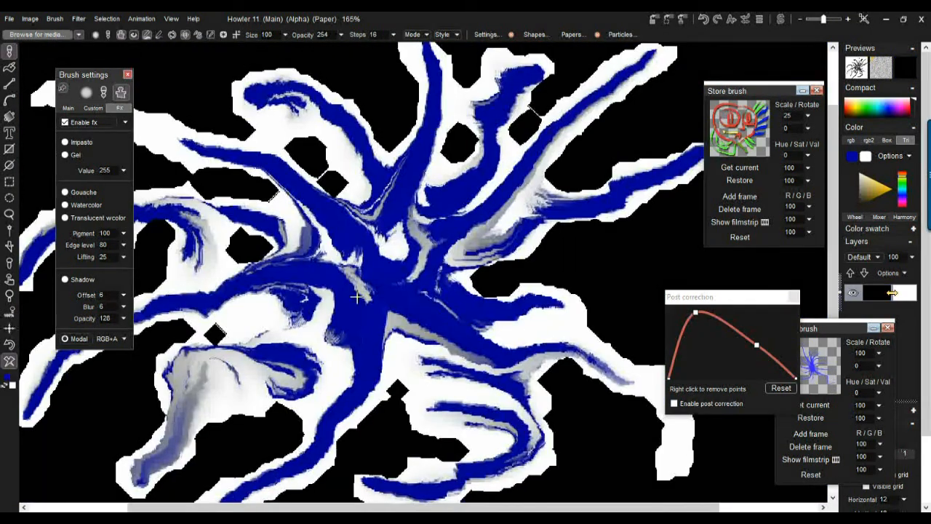
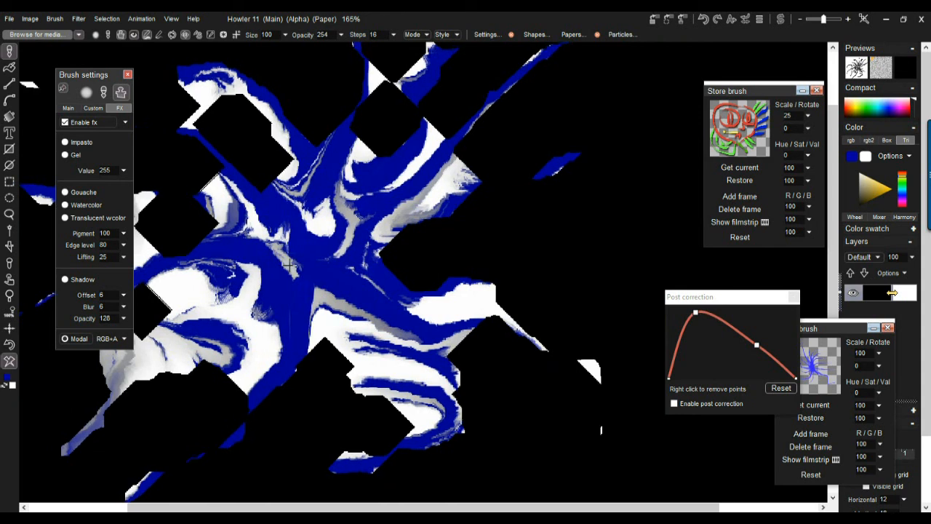
scroll(405, 325, "down", 5)
scroll(390, 265, "up", 4)
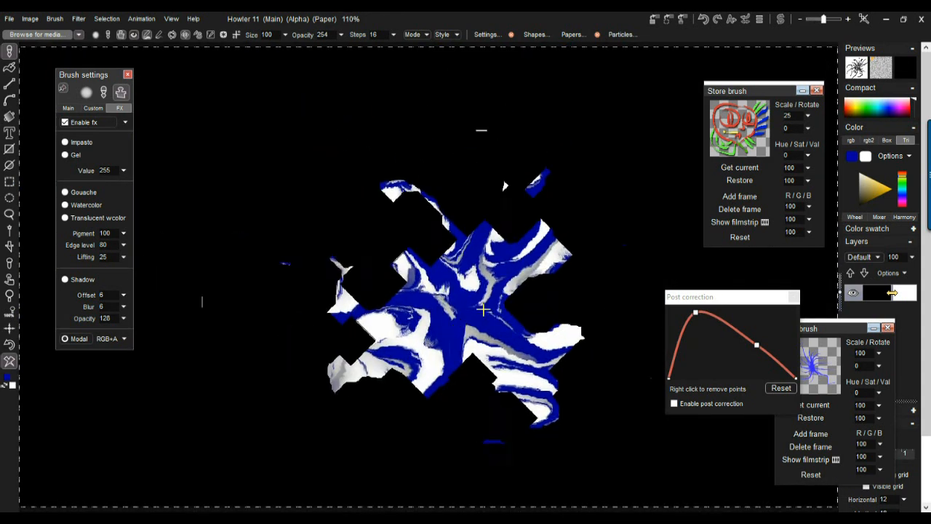
scroll(387, 269, "down", 2)
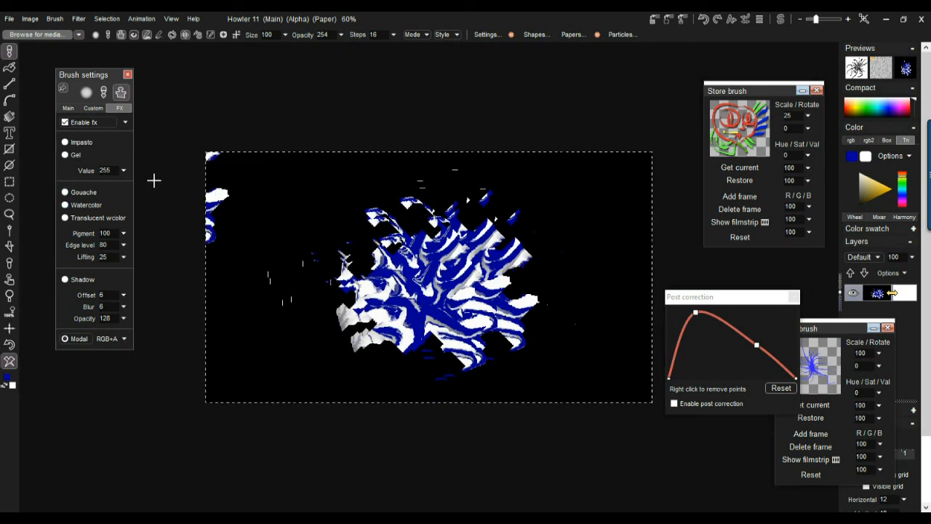
- Switch to the Rake 100 tempera brush and pick a dark golden brown as the primary color
left_click(9, 51)
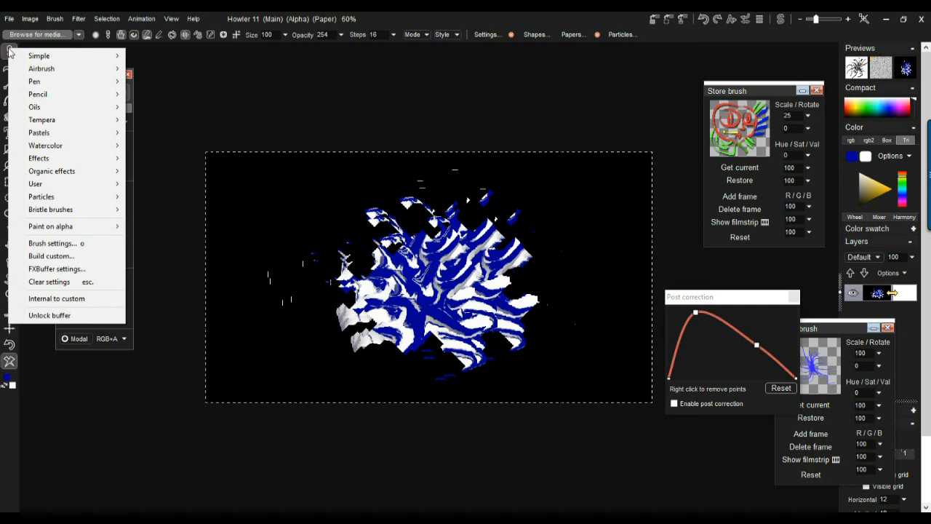
mouse_move(70, 120)
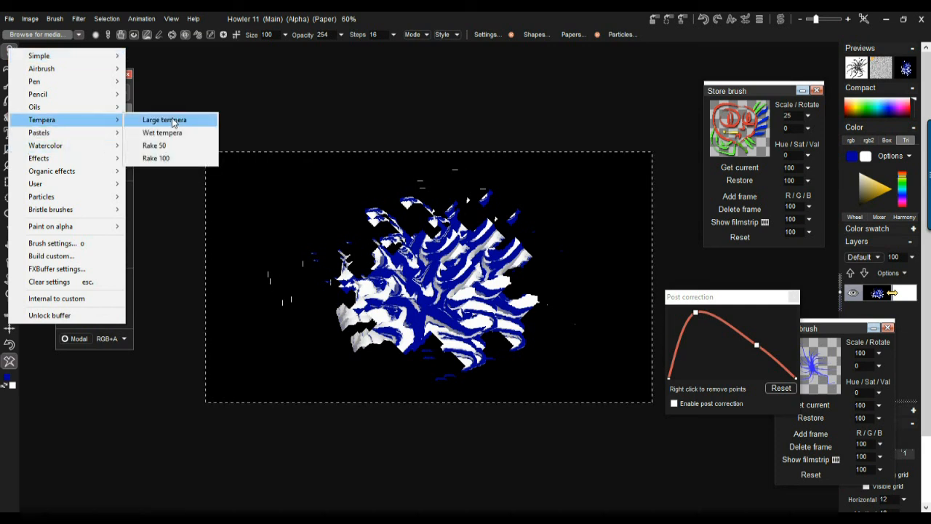
left_click(156, 158)
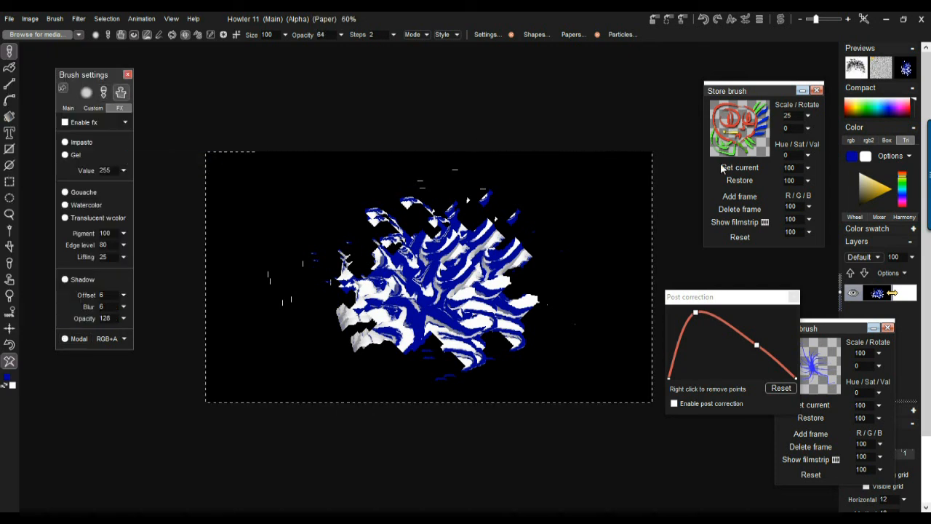
left_click(874, 194)
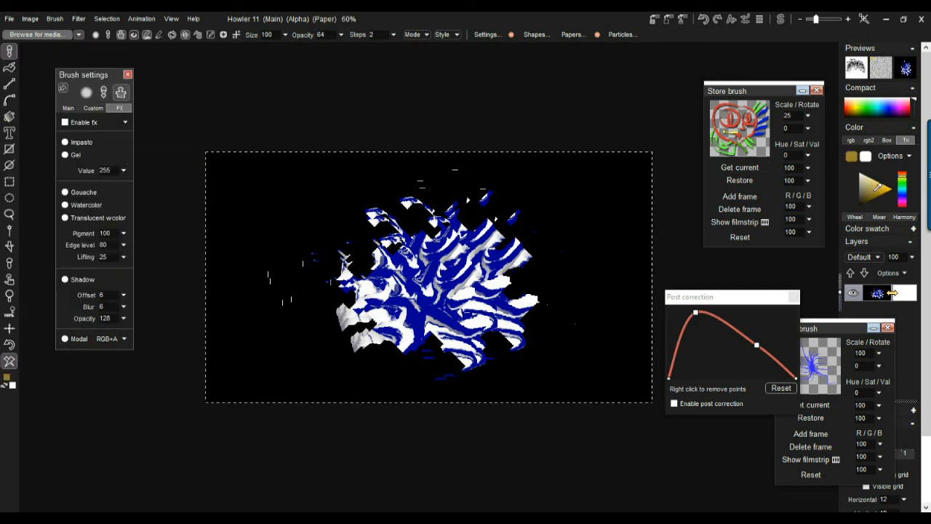
mouse_move(369, 257)
left_mouse_down()
mouse_move(496, 235)
mouse_move(415, 288)
mouse_move(364, 294)
left_mouse_up()
- Clear the canvas to black and paint curved golden-brown rake strokes, adding a short upright yellow one with post correction enabled
left_click(9, 360)
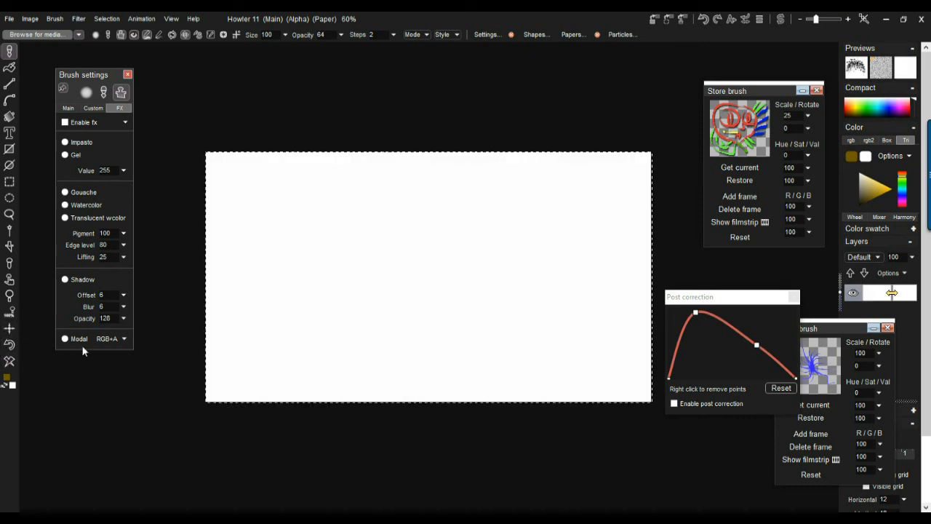
scroll(402, 270, "up", 3)
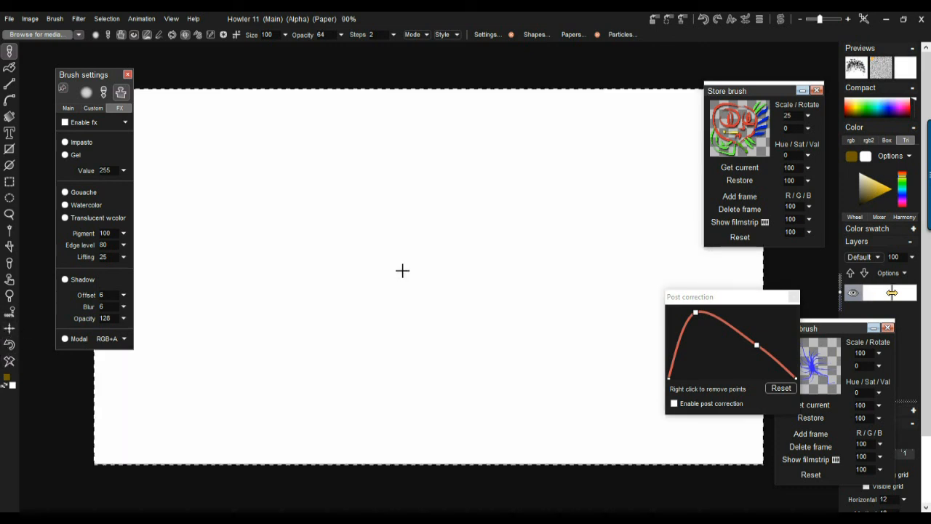
right_click(10, 361)
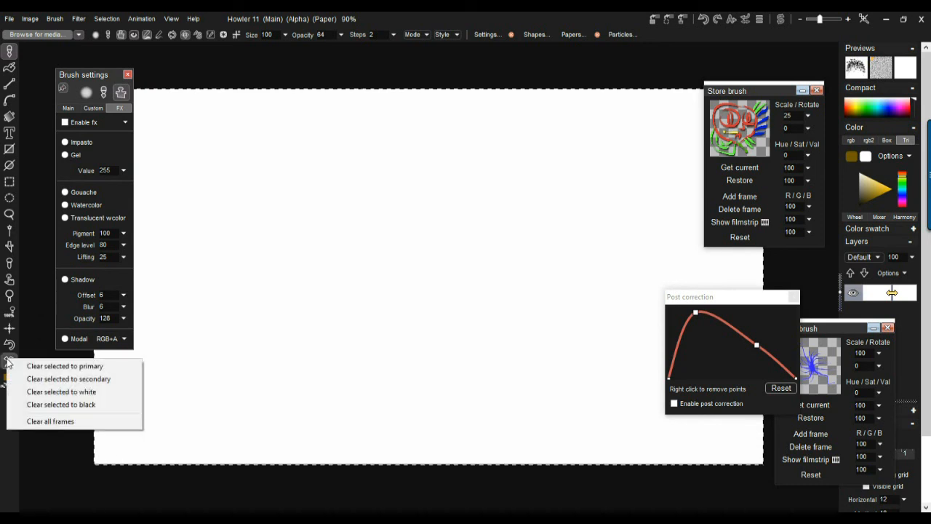
left_click(77, 404)
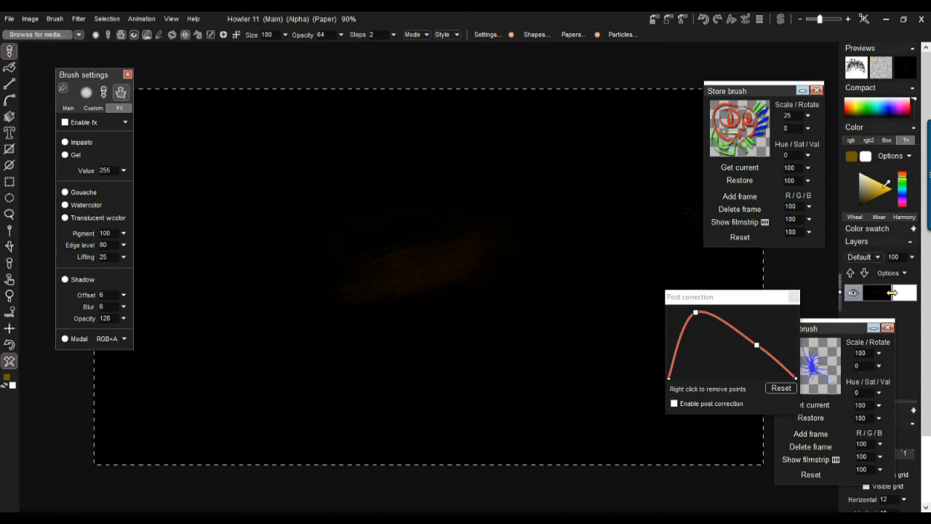
mouse_move(426, 257)
left_mouse_down()
mouse_move(309, 220)
mouse_move(217, 340)
left_mouse_up()
mouse_move(471, 238)
left_mouse_down()
mouse_move(303, 325)
mouse_move(289, 345)
left_mouse_up()
left_click_drag(389, 331, 564, 204)
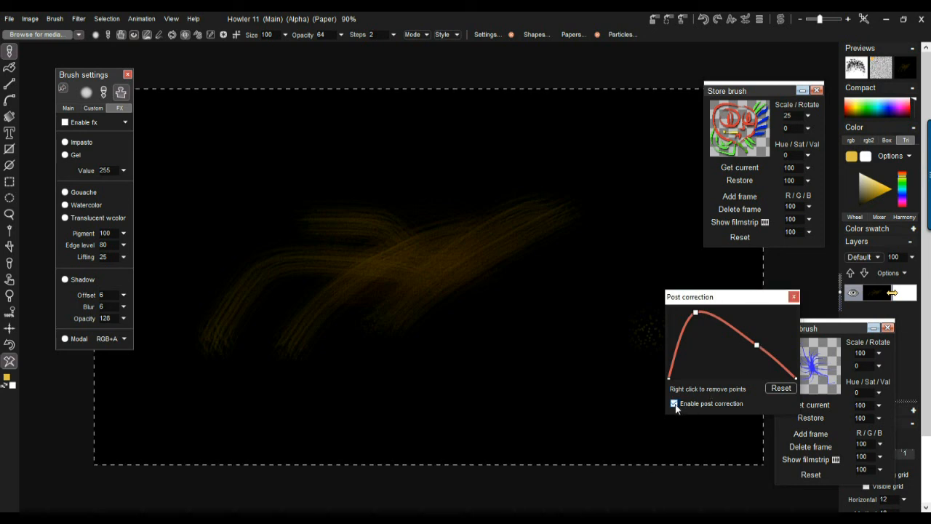
left_click_drag(483, 352, 544, 234)
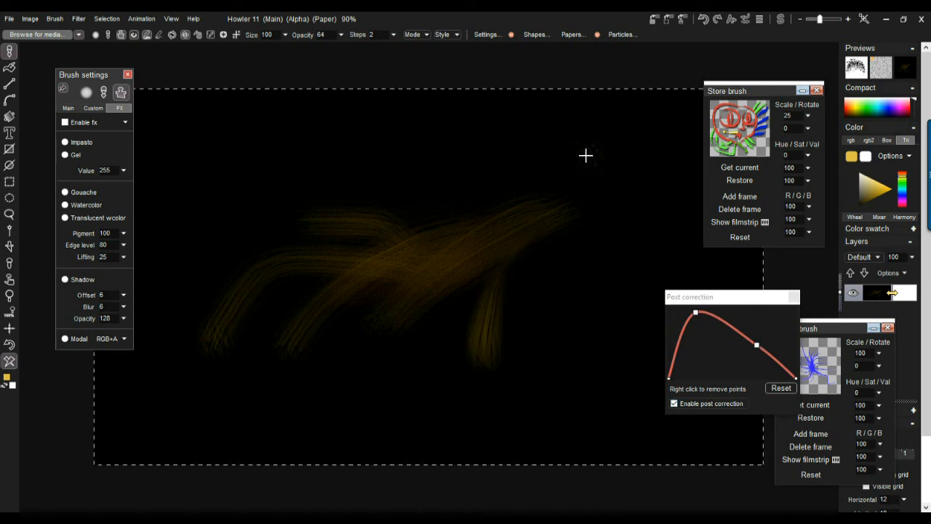
- Clear the canvas to white, set the primary color to black and paint one tapering rake stroke
left_click(10, 363)
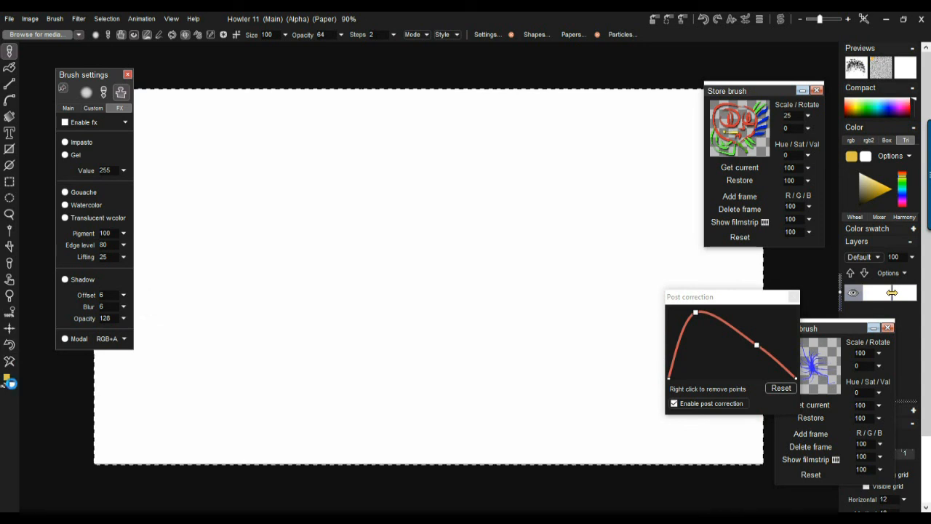
left_click(14, 384)
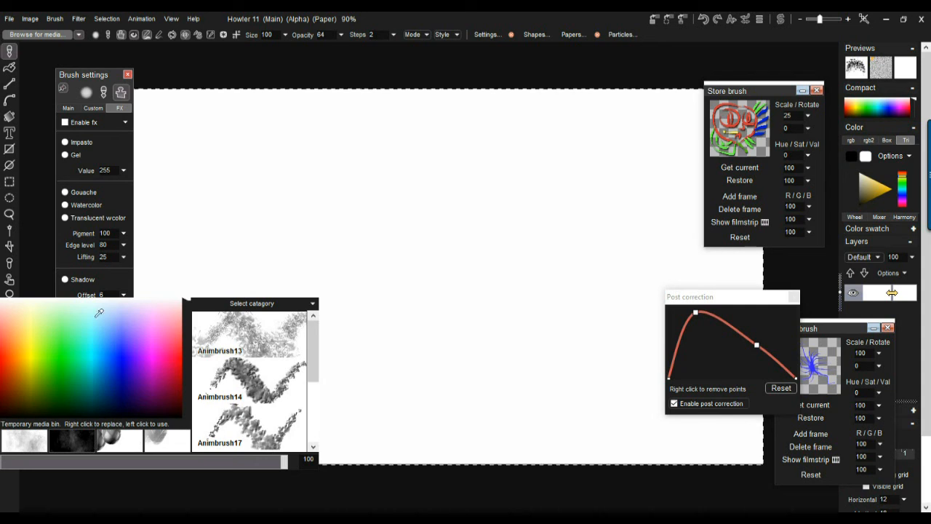
left_click_drag(200, 260, 485, 220)
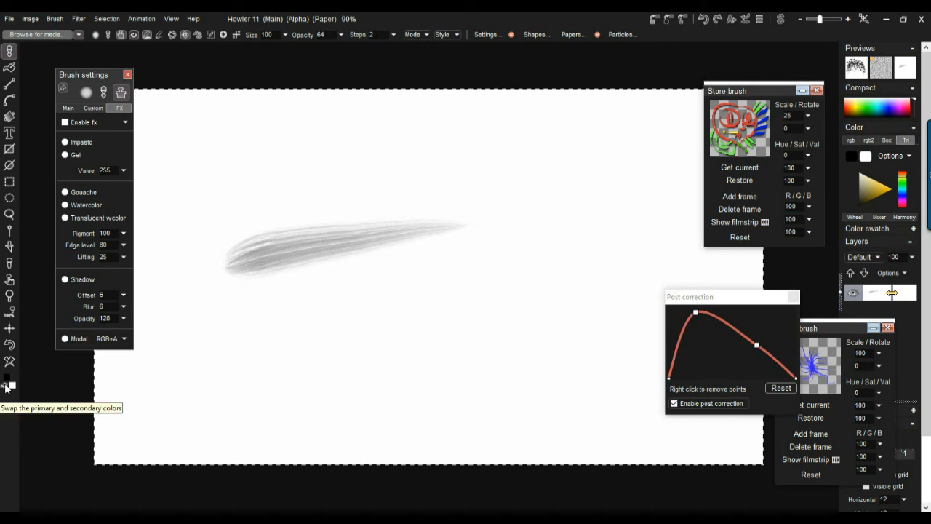
- Swap the primary and secondary colors, clear the canvas to black and paint one curved white rake stroke
left_click(4, 386)
left_click(10, 361)
mouse_move(342, 291)
left_mouse_down()
mouse_move(441, 214)
mouse_move(538, 176)
left_mouse_up()
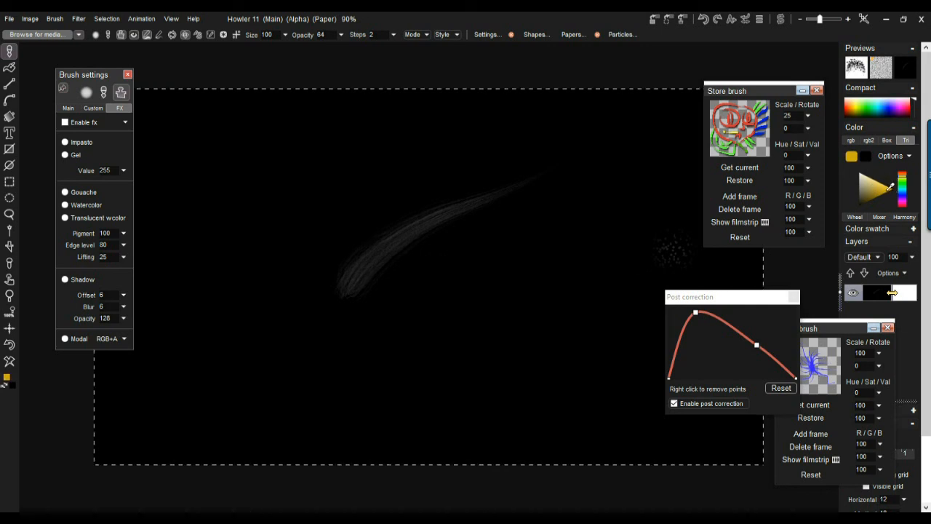
- Set the primary color to golden yellow and paint curved rake strokes fanning out from the white stroke's lower end
mouse_move(347, 282)
left_mouse_down()
mouse_move(460, 191)
mouse_move(573, 152)
left_mouse_up()
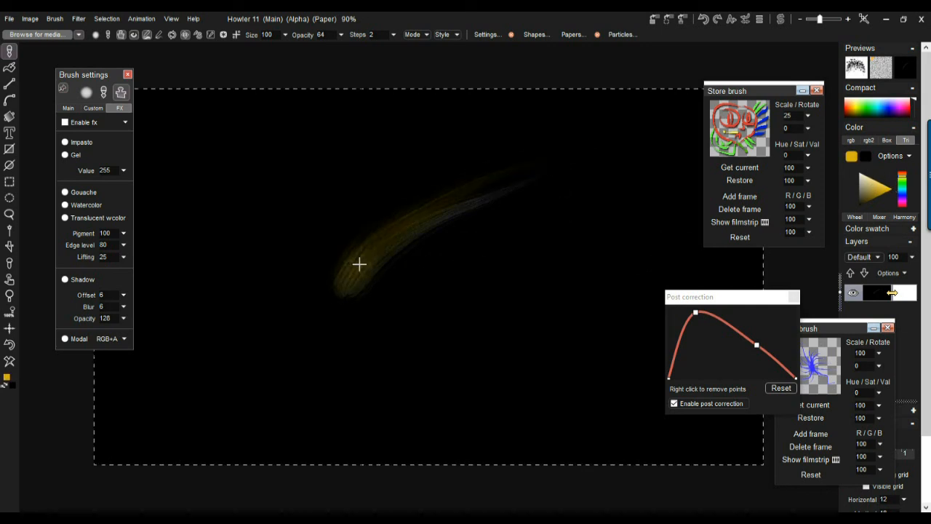
left_click_drag(452, 230, 634, 163)
left_click_drag(366, 282, 579, 211)
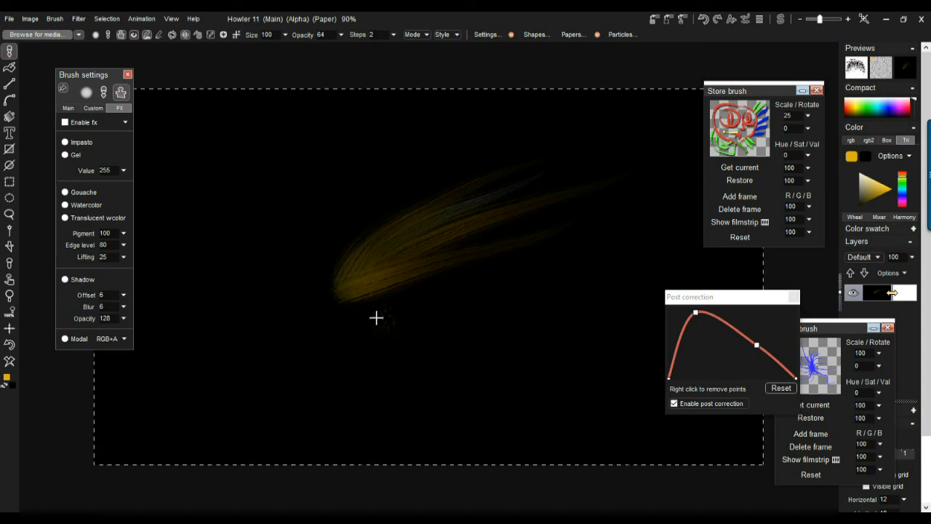
left_click_drag(382, 329, 626, 375)
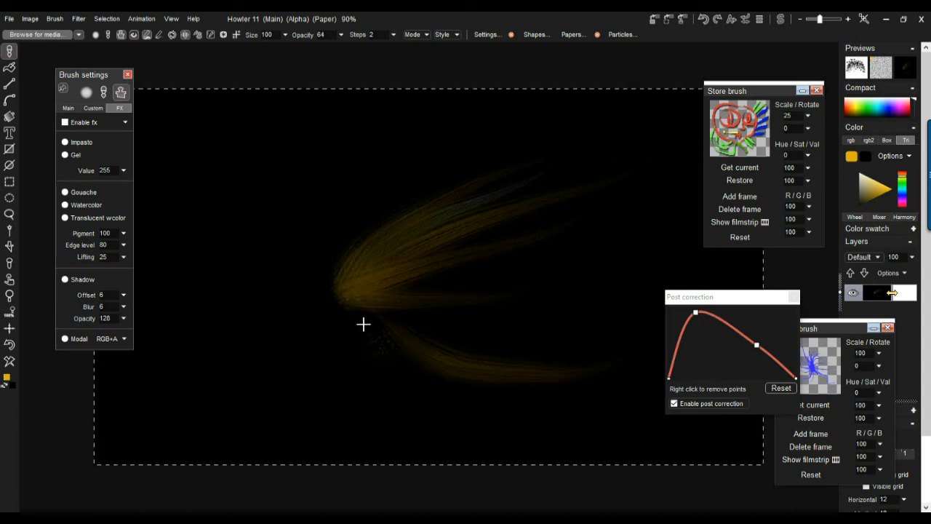
left_click_drag(346, 278, 386, 291)
mouse_move(333, 301)
left_mouse_down()
mouse_move(376, 313)
mouse_move(384, 278)
mouse_move(297, 315)
mouse_move(466, 328)
mouse_move(313, 284)
left_mouse_up()
scroll(313, 284, "up", 3)
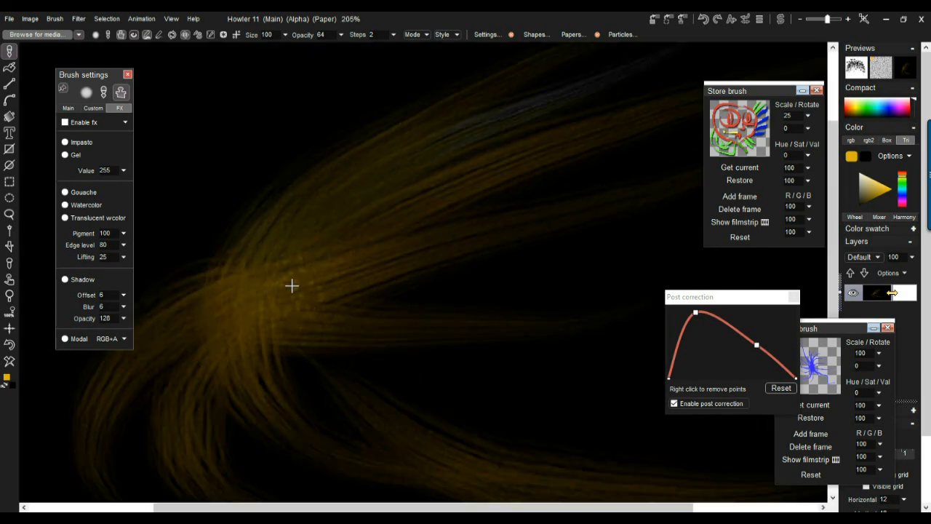
left_click_drag(270, 308, 522, 103)
scroll(384, 264, "down", 5)
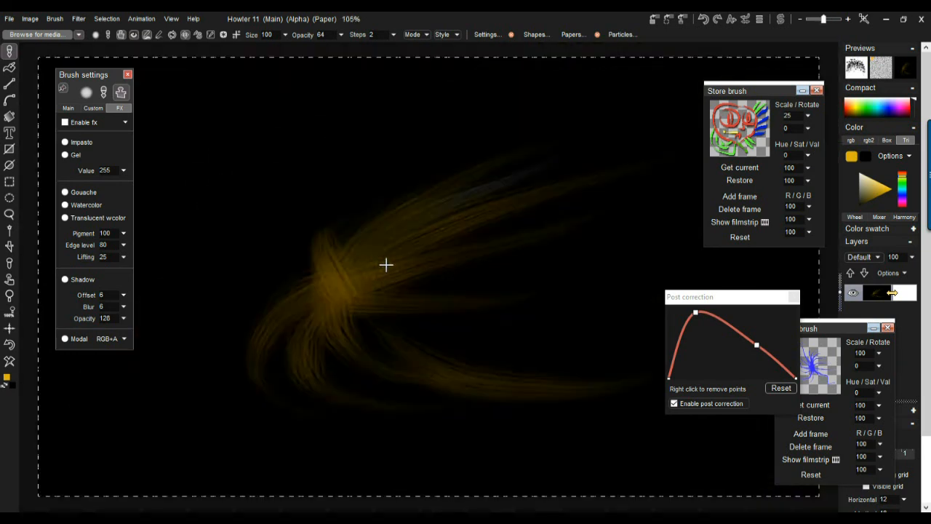
- Clear the canvas to black, enable the modal effect with Paint on RGB and Alpha, and paint two curved golden strokes
left_click(8, 363)
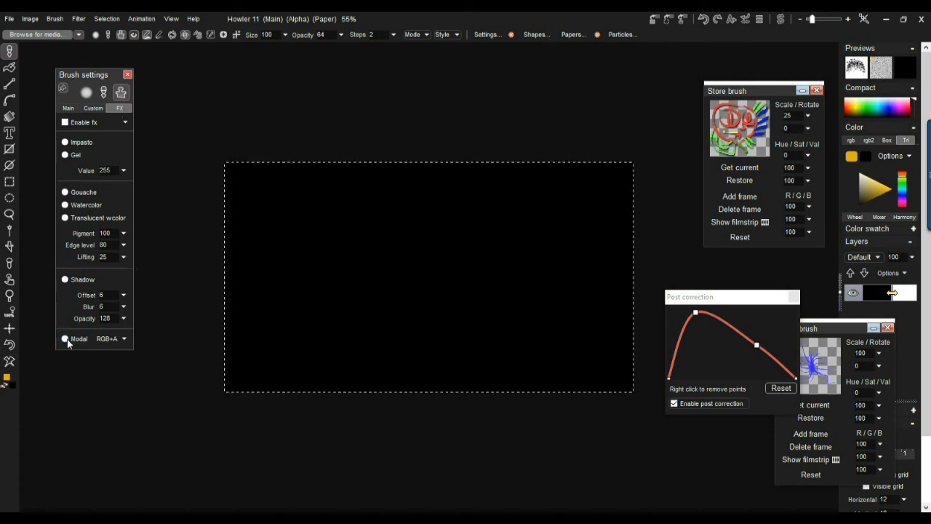
left_click(110, 342)
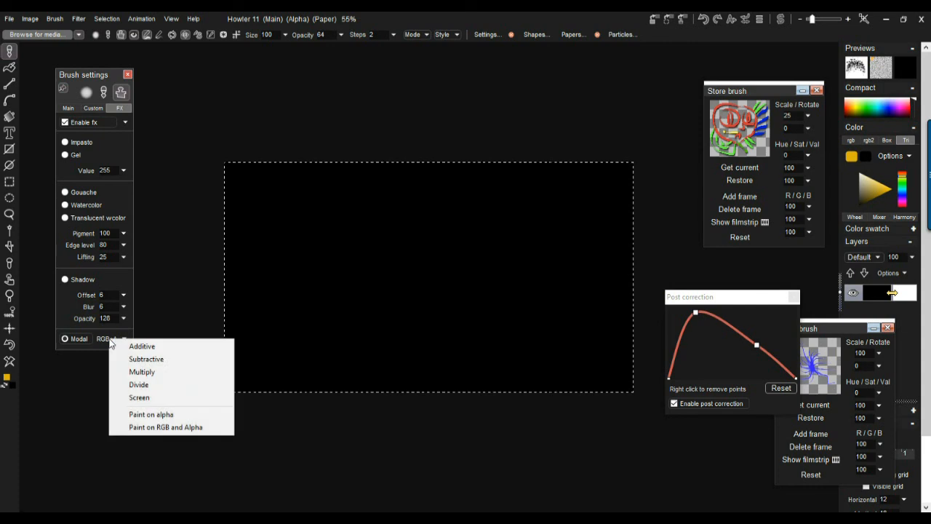
left_click(186, 427)
scroll(445, 279, "up", 3)
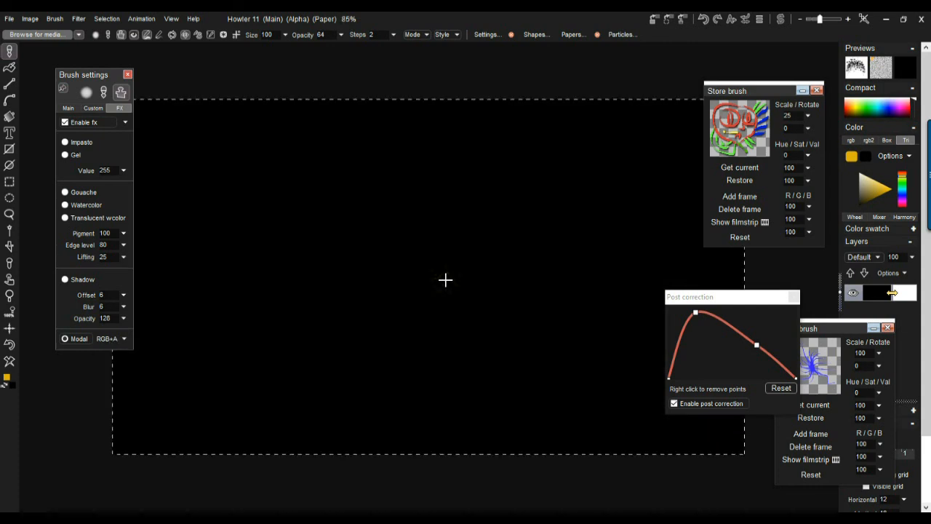
left_click_drag(270, 258, 630, 131)
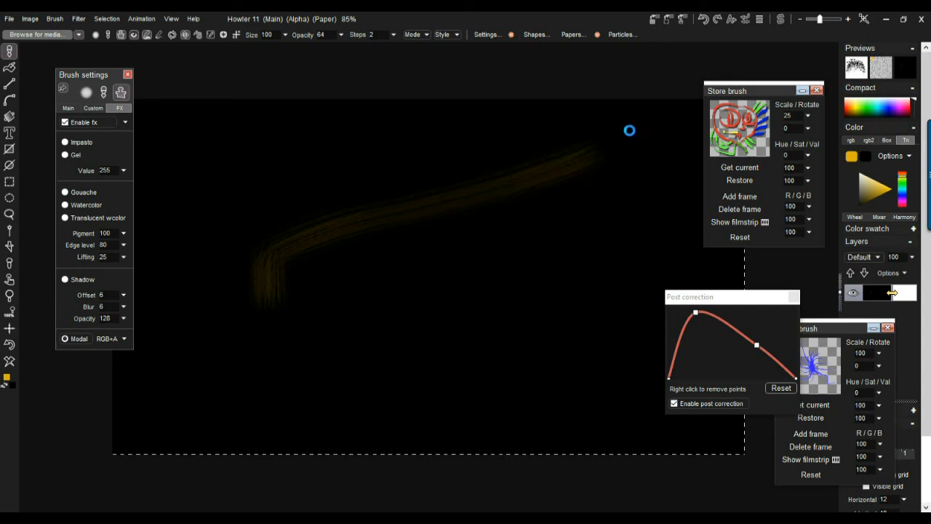
left_click_drag(272, 289, 551, 203)
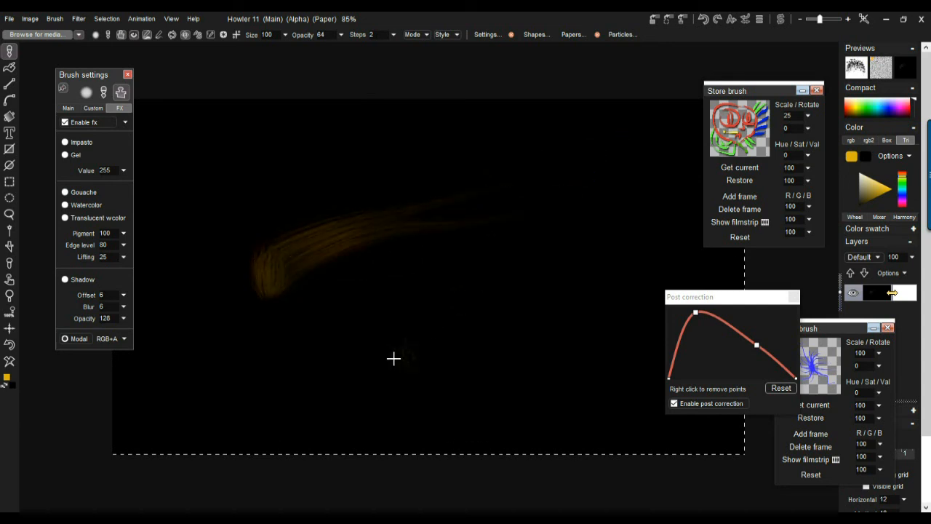
- Paint three more tapering golden strokes fanning out from the shared origin of the existing strokes
mouse_move(276, 291)
left_mouse_down()
mouse_move(553, 257)
mouse_move(597, 231)
left_mouse_up()
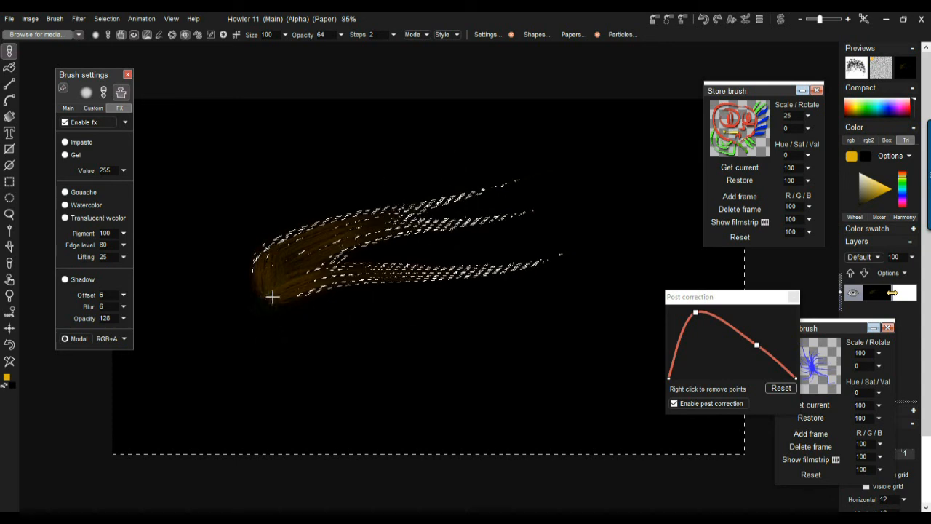
mouse_move(277, 296)
left_mouse_down()
mouse_move(484, 311)
mouse_move(601, 301)
left_mouse_up()
left_click_drag(312, 293, 505, 295)
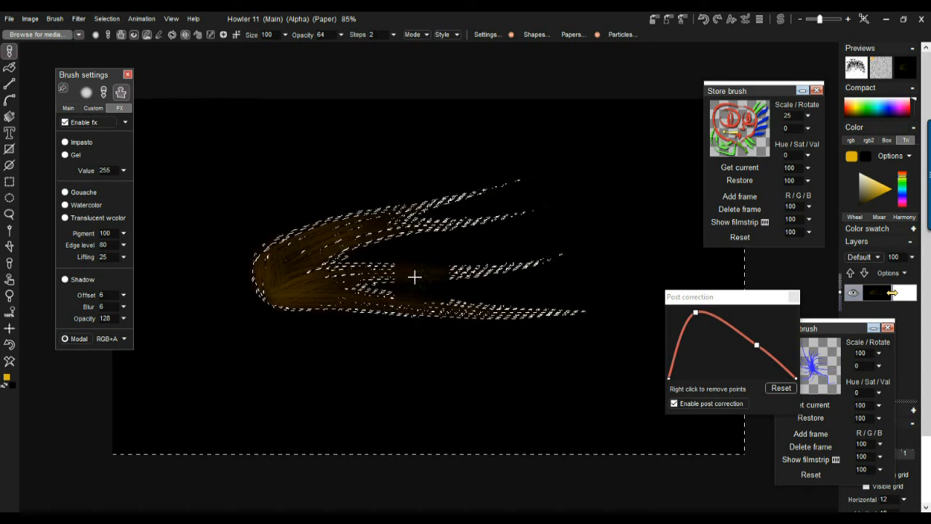
- Hide the selection's marching ants and paint more golden strokes radiating in several directions from the shared origin
left_click(106, 19)
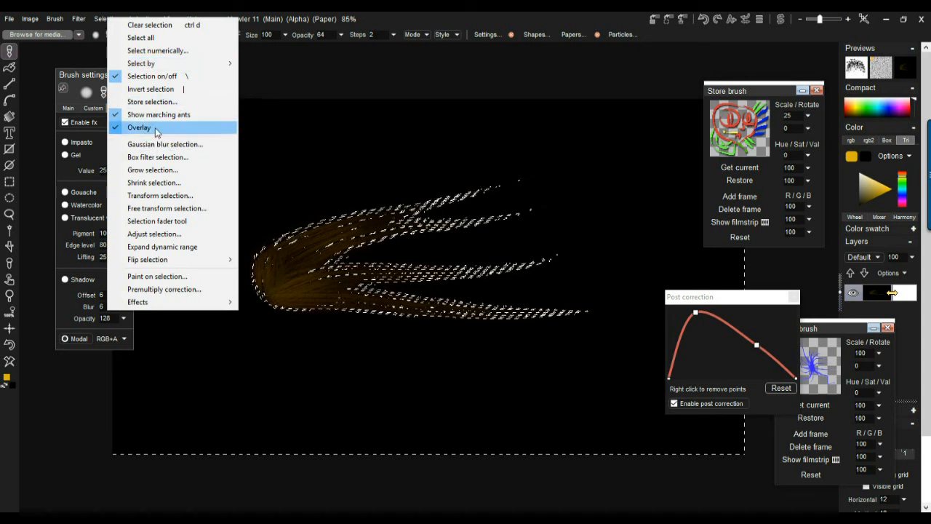
left_click(182, 117)
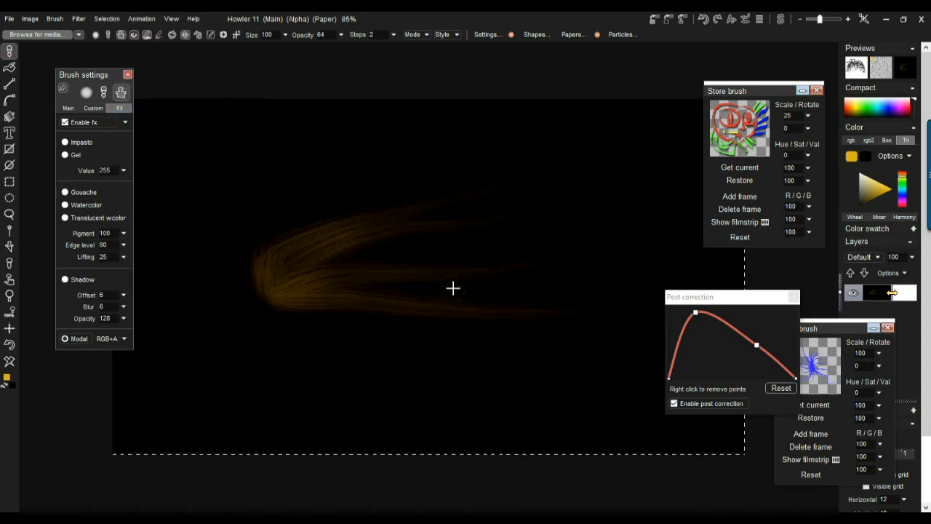
left_click_drag(278, 291, 587, 372)
mouse_move(270, 279)
left_mouse_down()
mouse_move(264, 327)
mouse_move(570, 387)
left_mouse_up()
left_click_drag(265, 275, 318, 389)
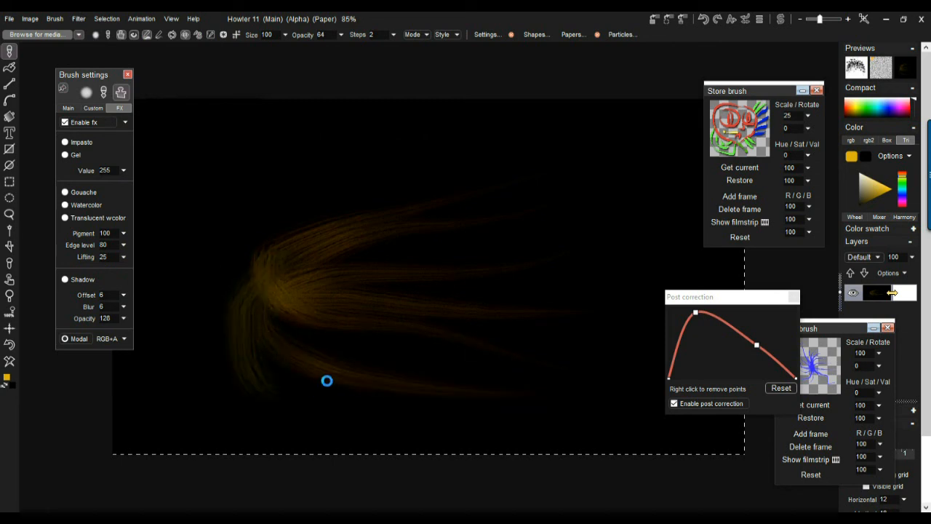
mouse_move(266, 280)
left_mouse_down()
mouse_move(258, 186)
mouse_move(389, 161)
left_mouse_up()
left_click_drag(270, 283, 314, 225)
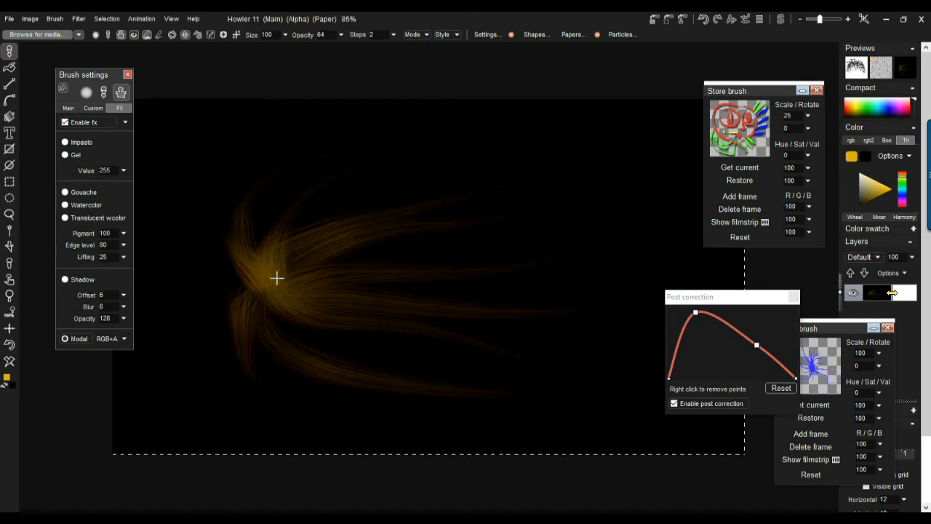
left_click_drag(261, 282, 567, 129)
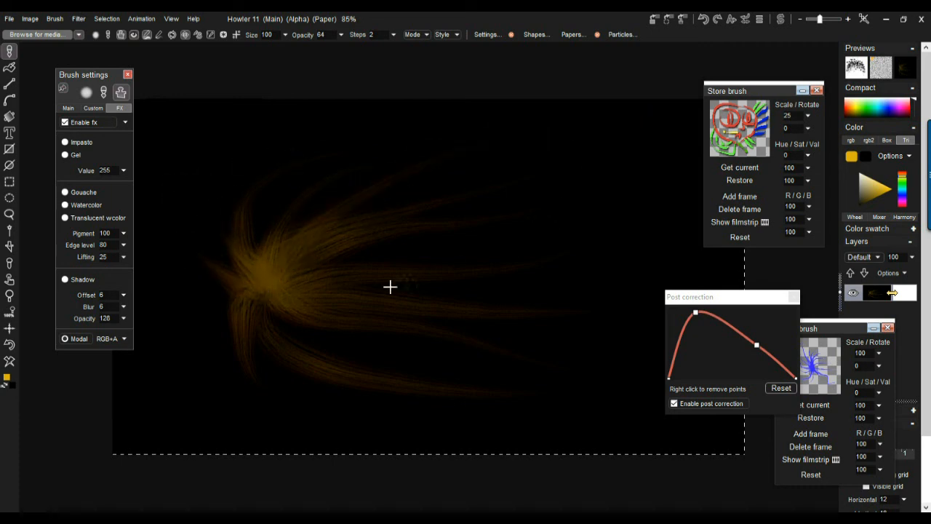
left_click_drag(273, 282, 623, 220)
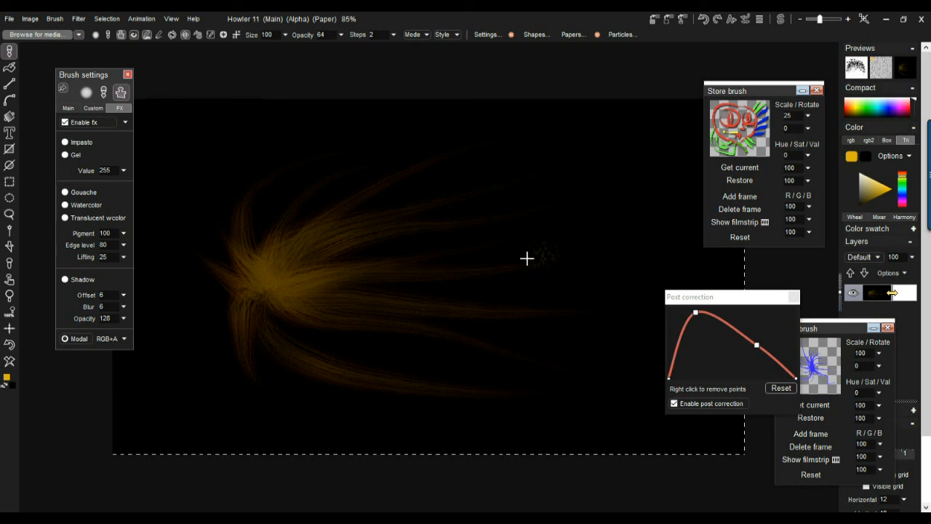
left_click_drag(254, 282, 517, 366)
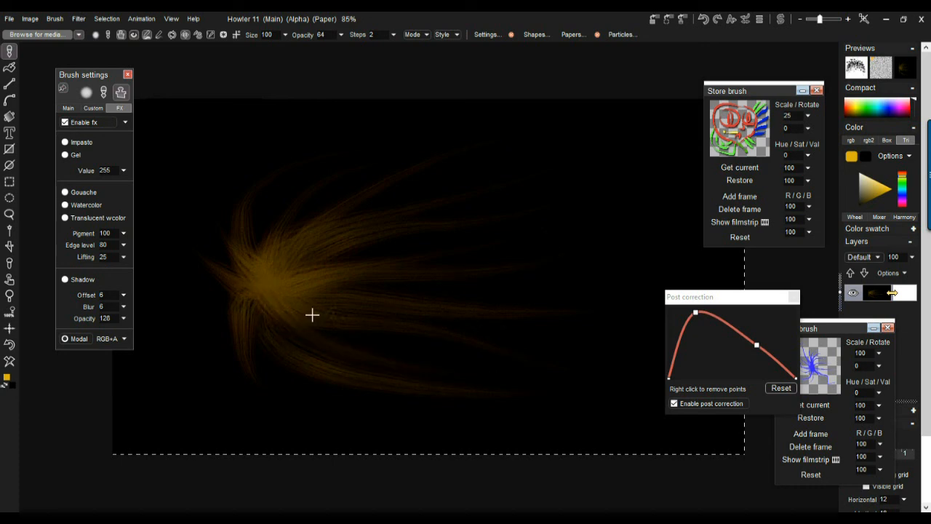
- Show the marching ants again and capture the selected golden strokes as a custom brush
left_click(108, 20)
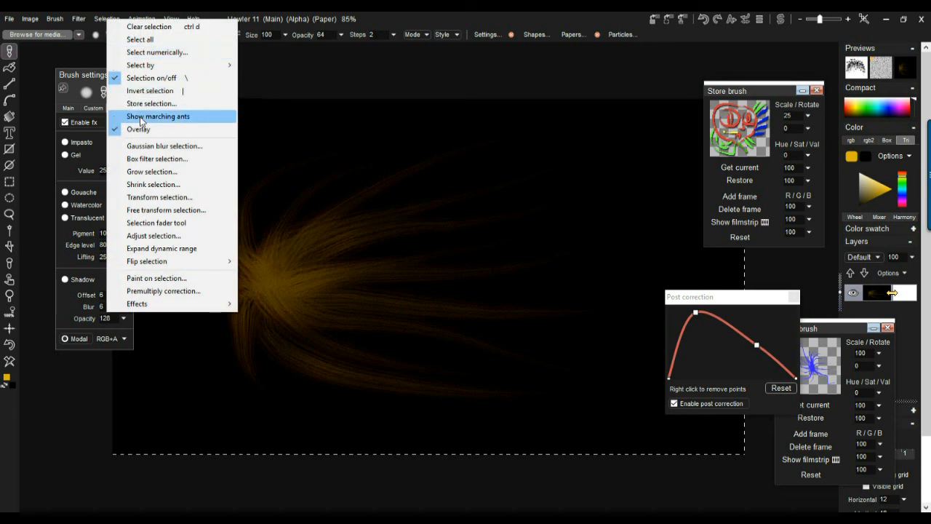
left_click(141, 118)
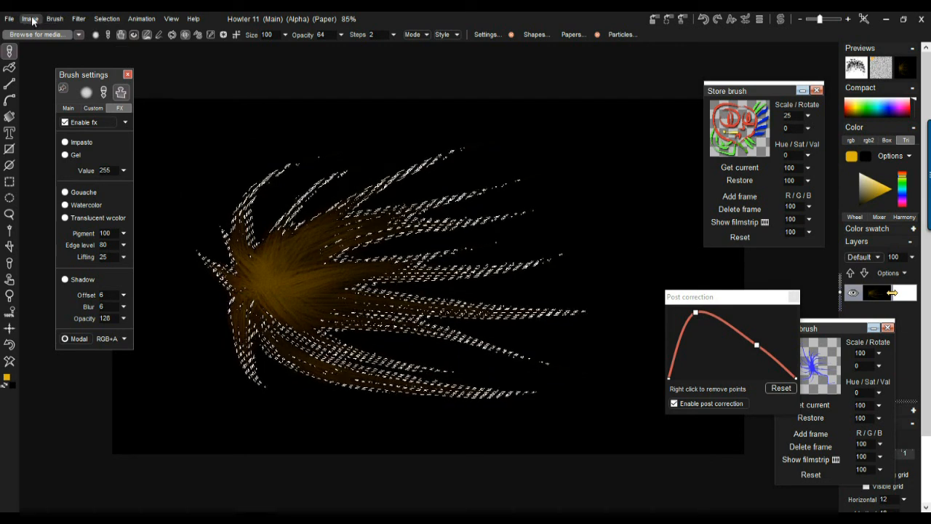
left_click(55, 19)
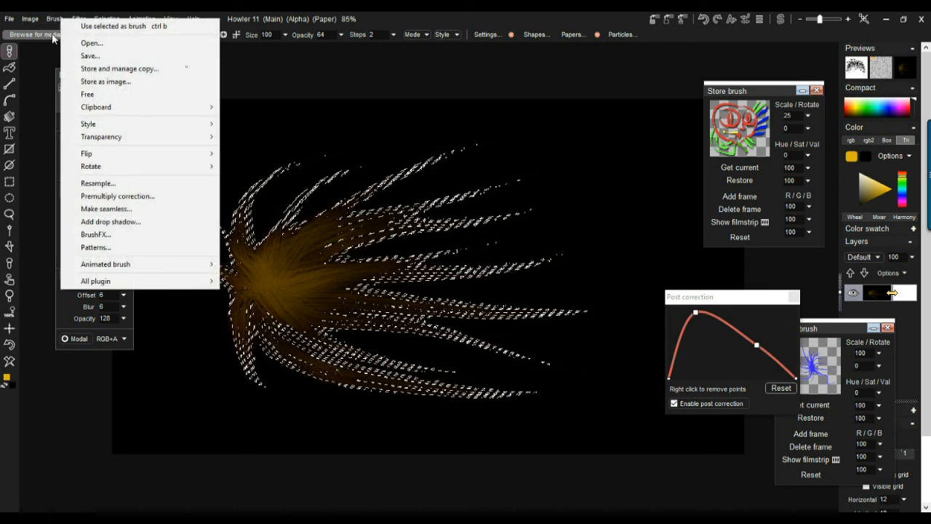
left_click(118, 28)
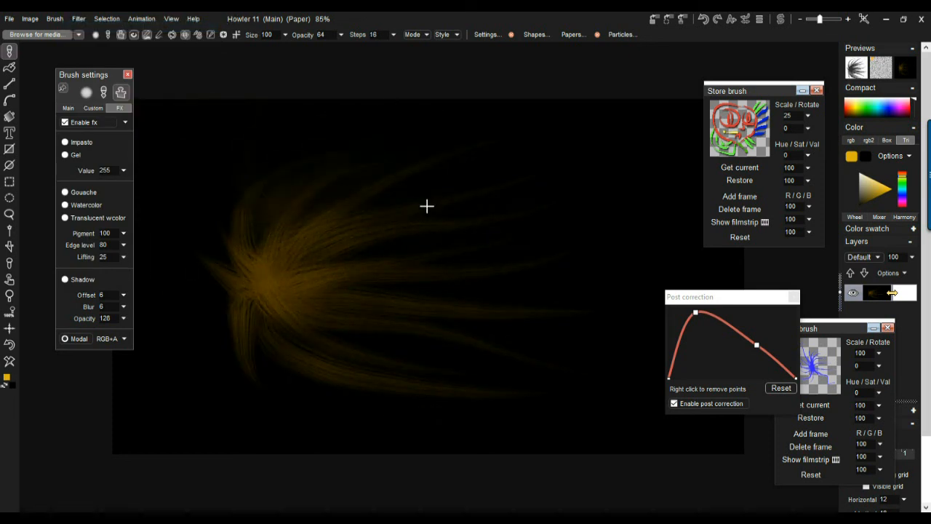
- Set the brush opacity to 255 and try the captured custom brush on the canvas
left_click(341, 35)
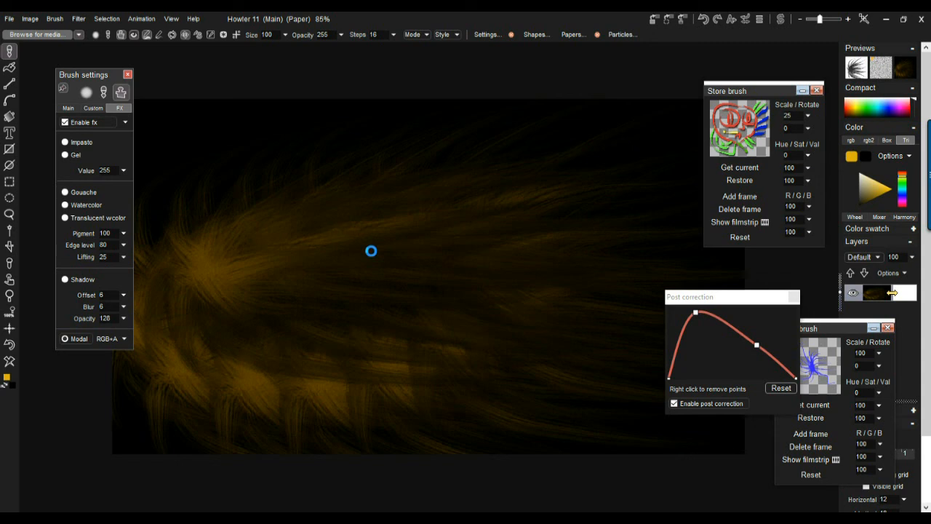
scroll(380, 256, "up", 4)
left_click_drag(381, 257, 501, 213)
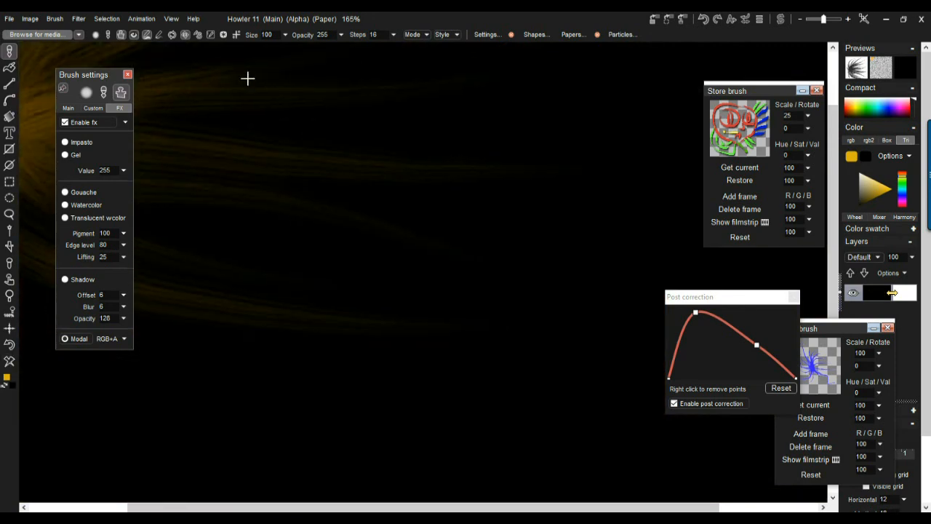
scroll(466, 212, "down", 3)
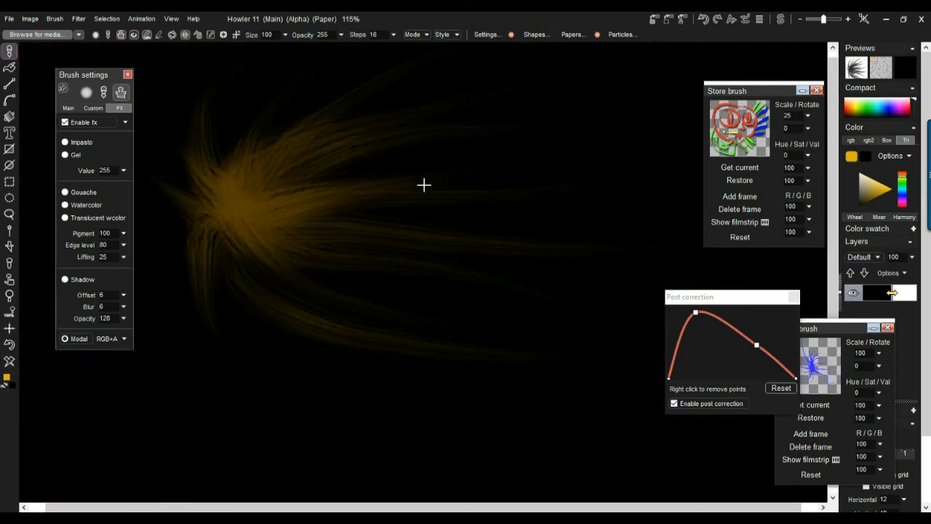
- Apply premultiply correction to the custom brush with Black as the background color
left_click(55, 19)
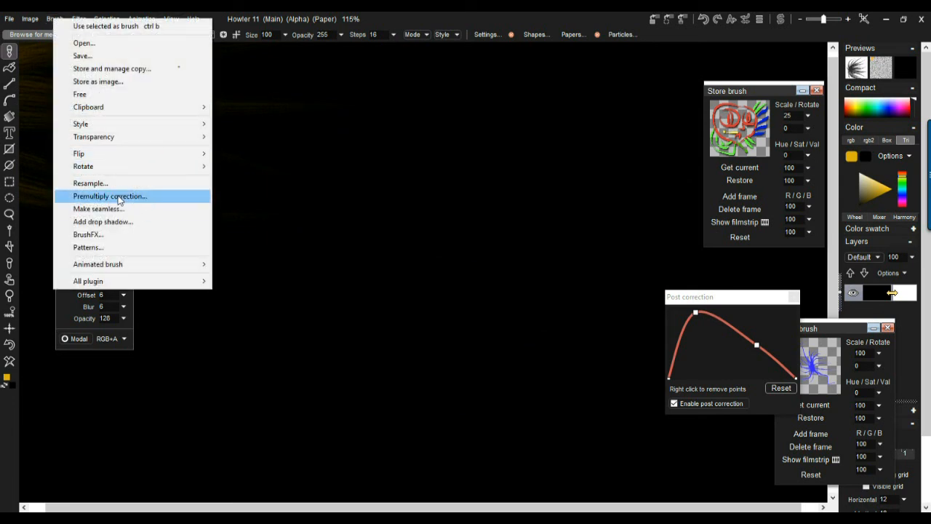
left_click(120, 197)
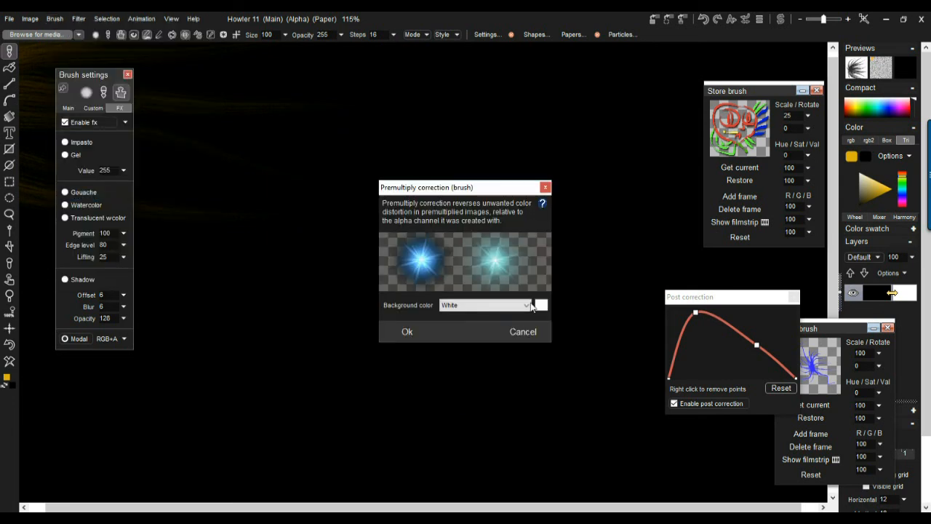
left_click(456, 306)
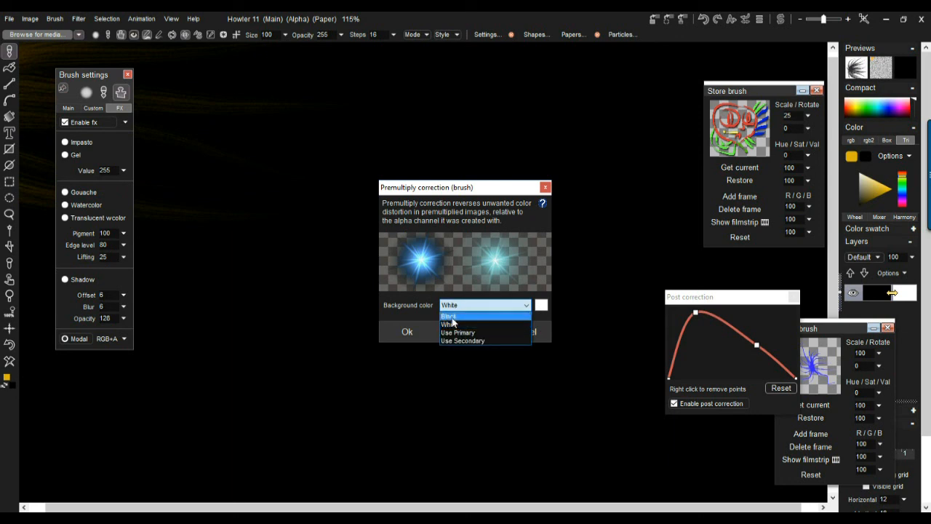
left_click(462, 317)
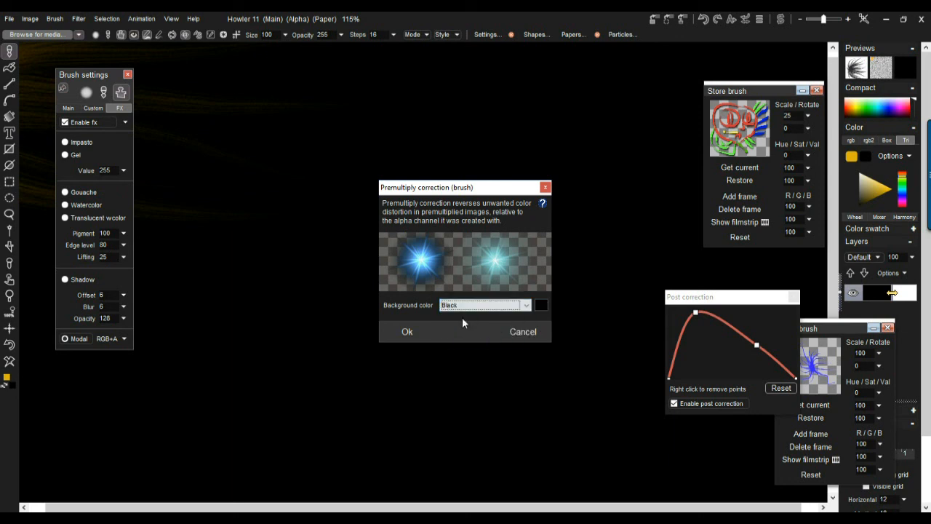
left_click(416, 329)
- Paint sweeping curved strokes across the canvas with the corrected golden custom brush
mouse_move(524, 273)
left_mouse_down()
mouse_move(522, 209)
mouse_move(344, 291)
mouse_move(472, 347)
mouse_move(604, 256)
mouse_move(431, 231)
mouse_move(317, 252)
left_mouse_up()
mouse_move(490, 316)
left_mouse_down()
mouse_move(423, 239)
mouse_move(390, 263)
mouse_move(532, 257)
mouse_move(408, 279)
mouse_move(547, 258)
mouse_move(540, 139)
mouse_move(401, 270)
left_mouse_up()
mouse_move(587, 171)
left_mouse_down()
mouse_move(357, 247)
mouse_move(328, 324)
mouse_move(406, 297)
mouse_move(715, 386)
left_mouse_up()
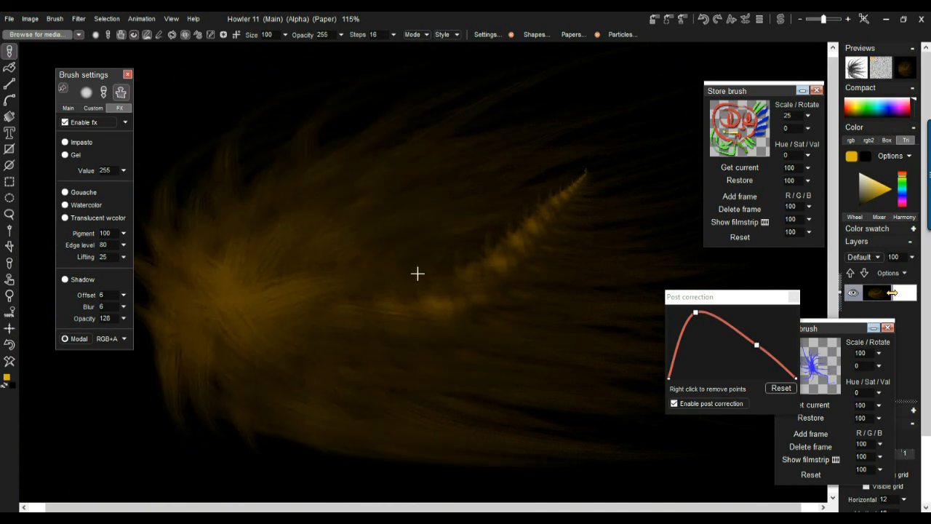
- Switch to the Simple Large brush, set the primary color to green and paint one C-shaped stroke
left_click(8, 53)
mouse_move(40, 62)
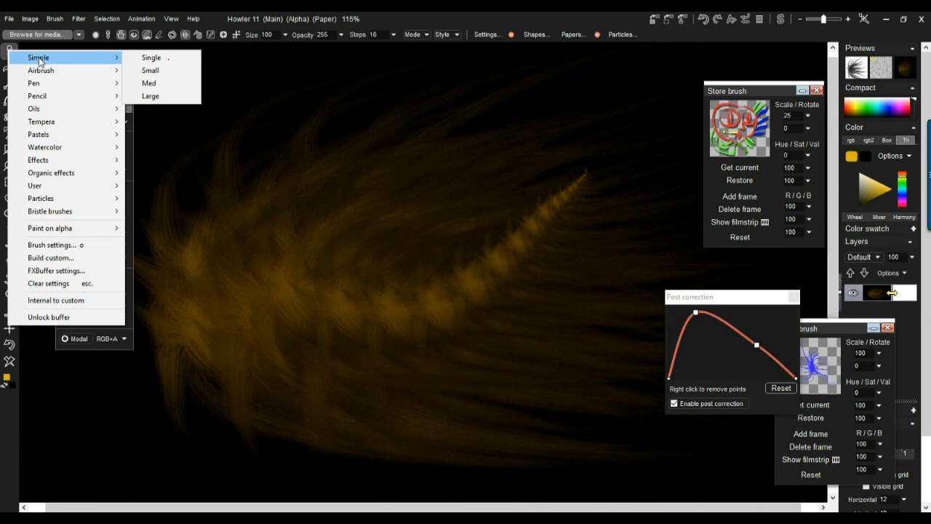
left_click(175, 95)
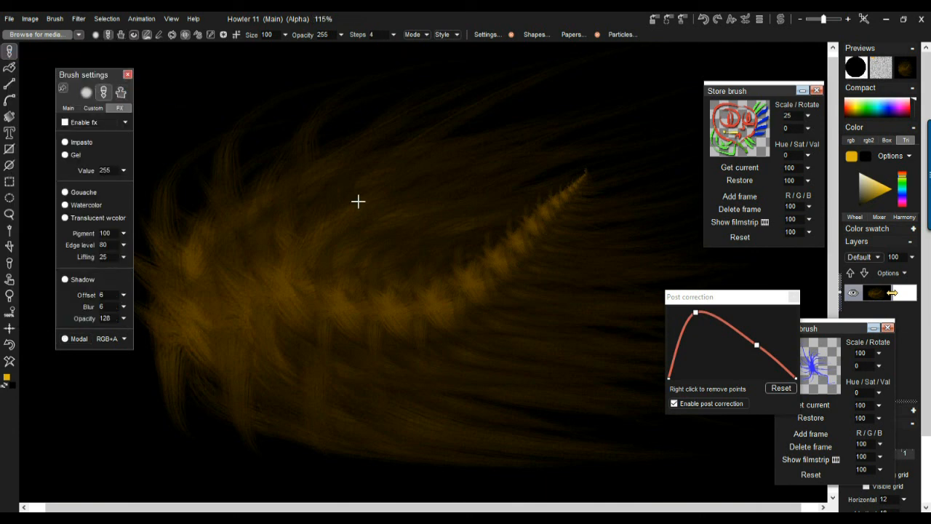
left_click(869, 103)
mouse_move(518, 178)
left_mouse_down()
mouse_move(424, 220)
mouse_move(544, 356)
left_mouse_up()
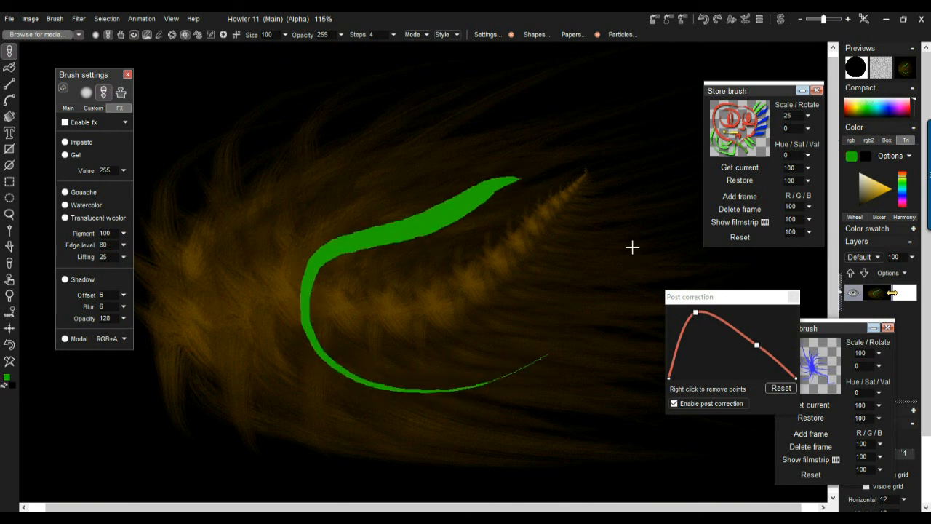
- Restore the stored red face drawing as the brush and paint a tapering curved stroke over the green one
left_click(749, 128)
mouse_move(490, 196)
left_mouse_down()
mouse_move(357, 191)
mouse_move(663, 304)
left_mouse_up()
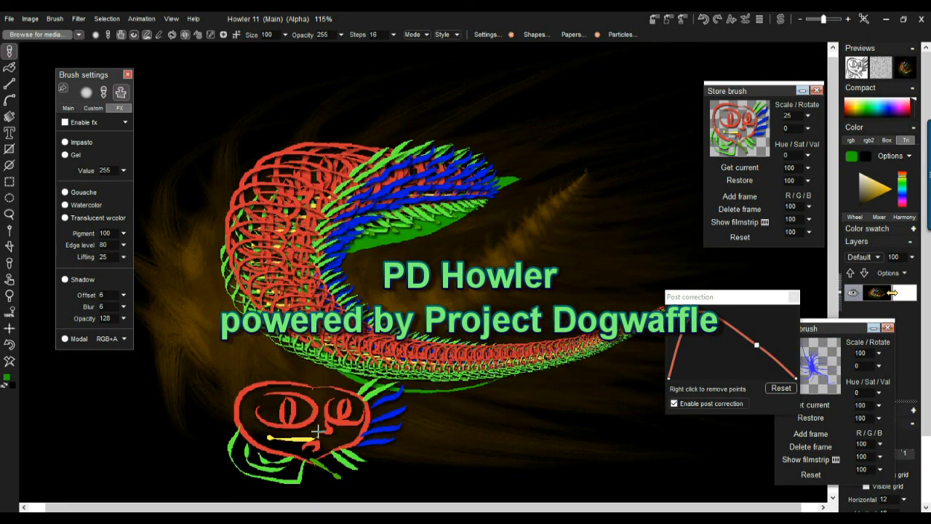